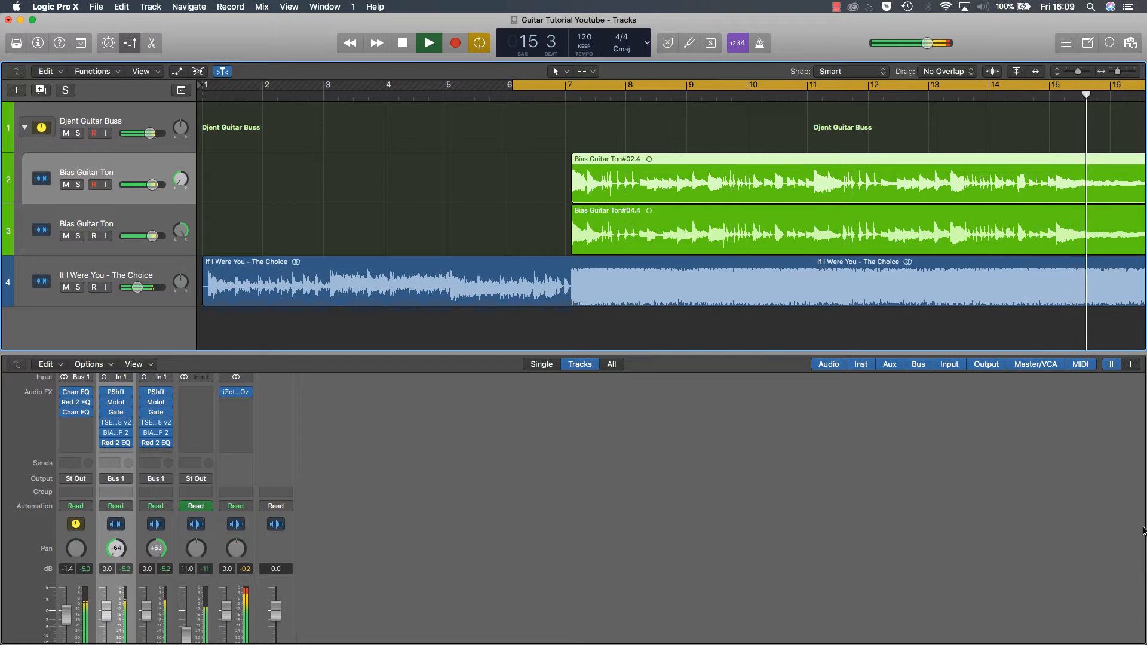
Step: Play the full mix through to the end of the two green guitar regions and stop playback
scroll(920, 255, "right", 1)
scroll(919, 255, "right", 10)
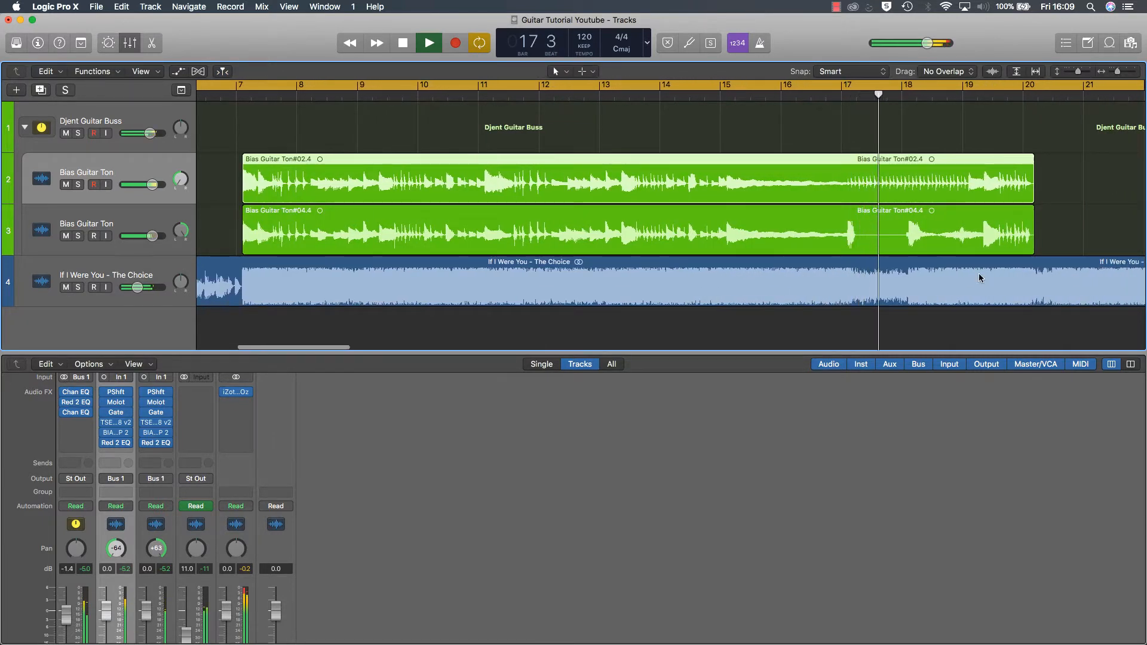
scroll(978, 278, "right", 2)
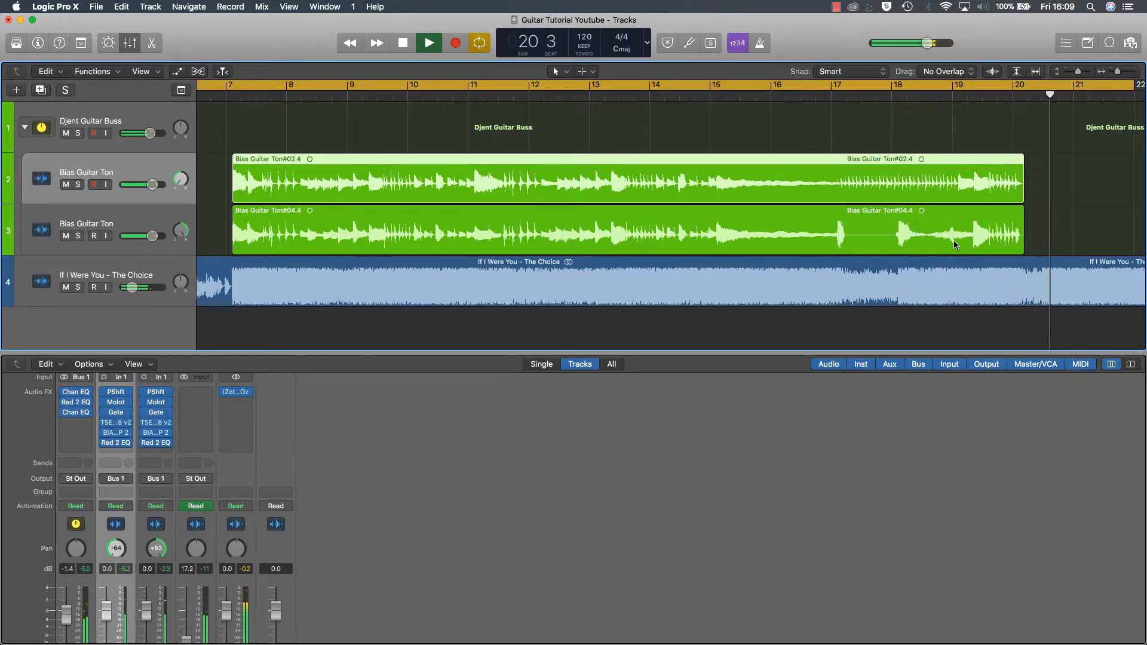
key("space")
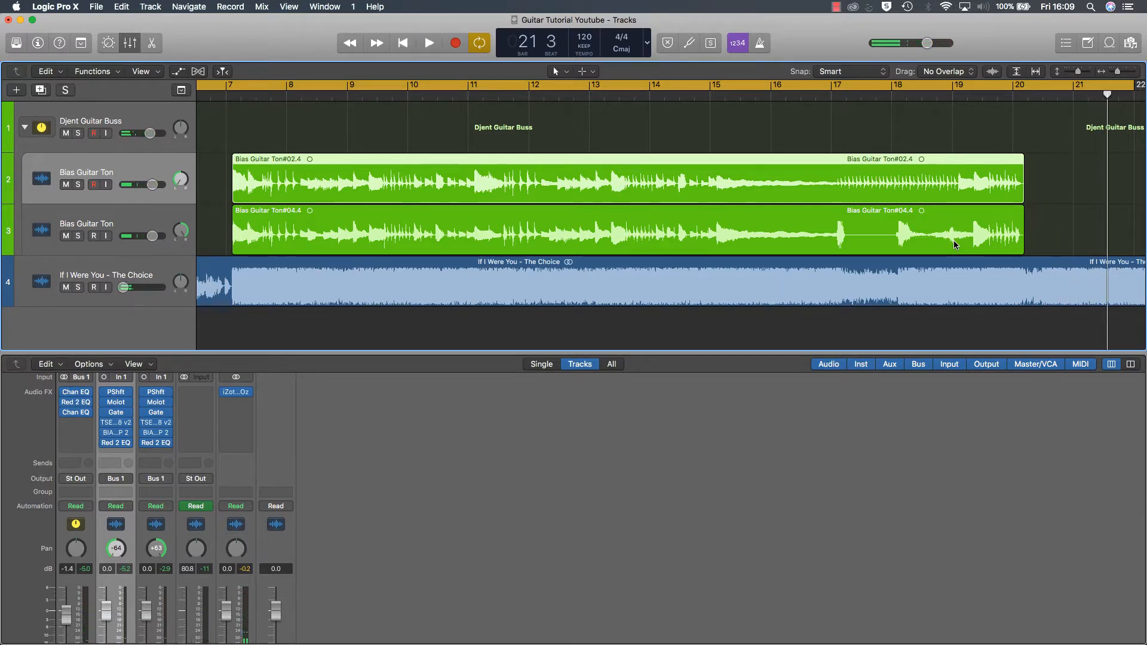
Step: Solo the Djent Guitar Buss, audition the guitars on their own, and turn the solo off after stopping playback
left_click(77, 134)
key("space")
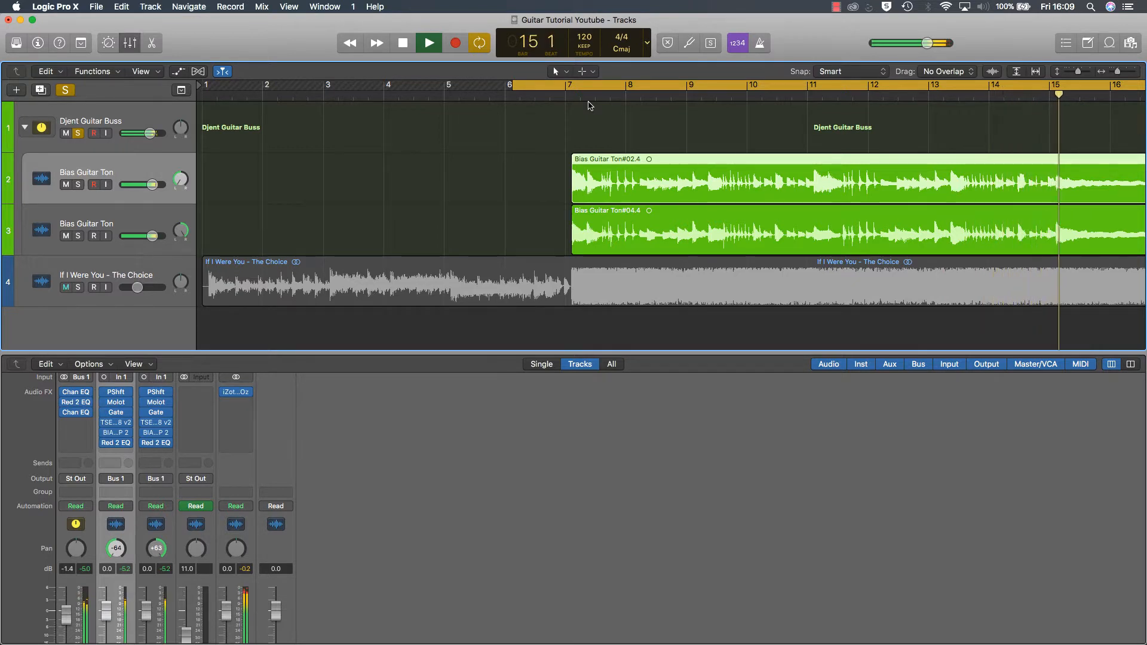
key("space")
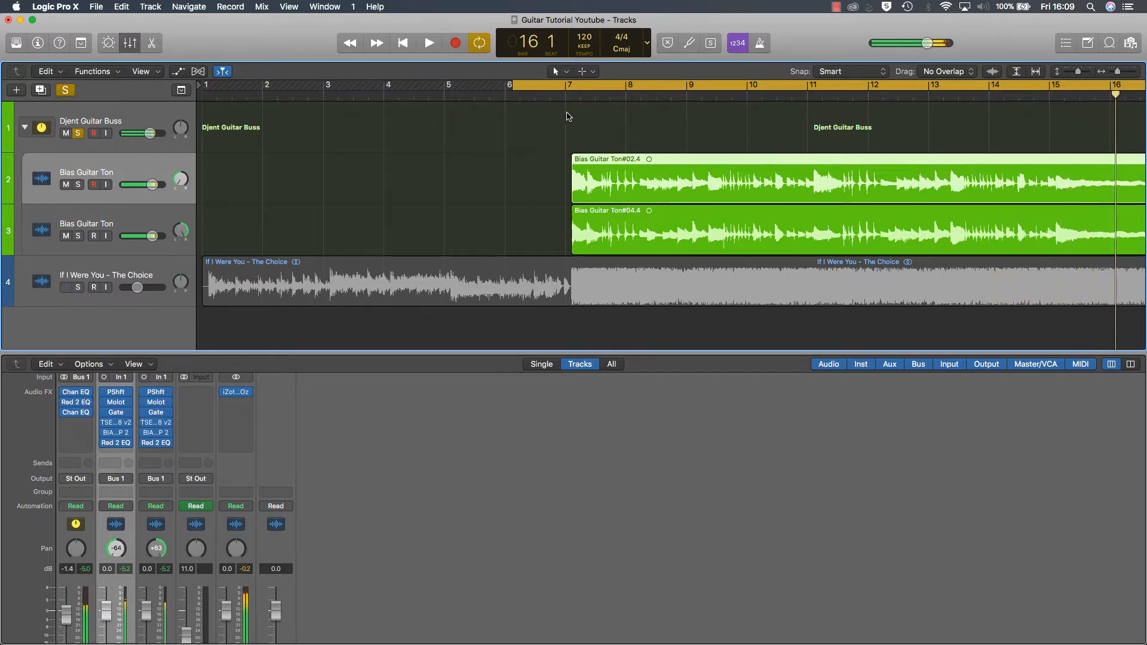
left_click(79, 133)
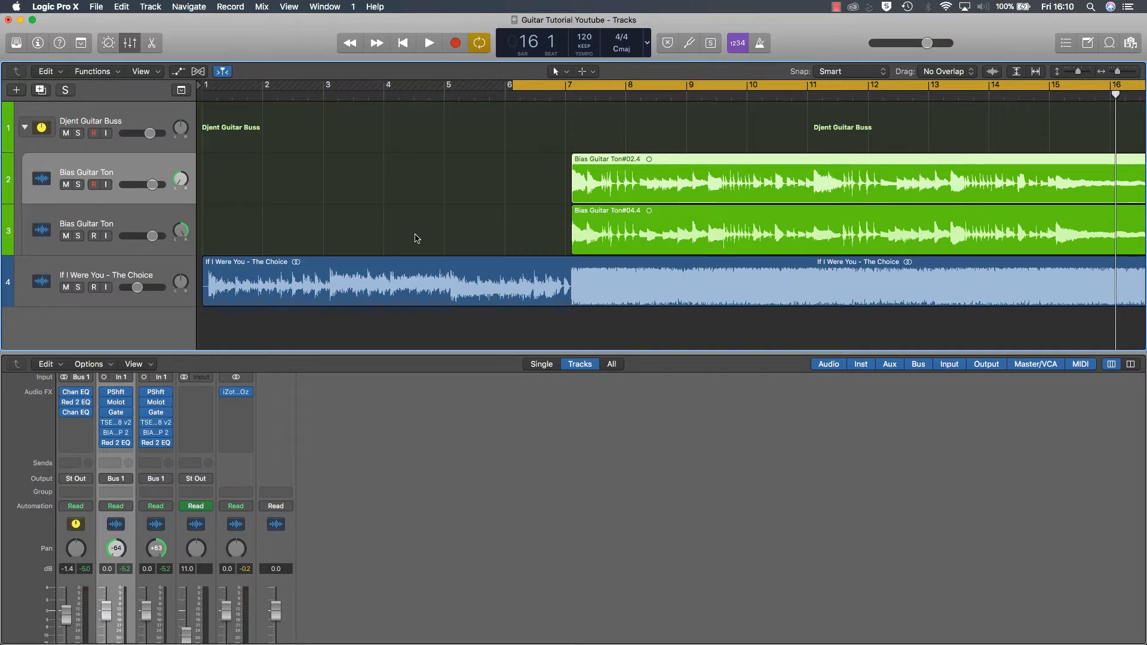
Step: Enlarge the mixer to show the full channel strips, and solo the Djent Guitar Buss and the first Bias Guitar Ton channel
scroll(495, 239, "right", 5)
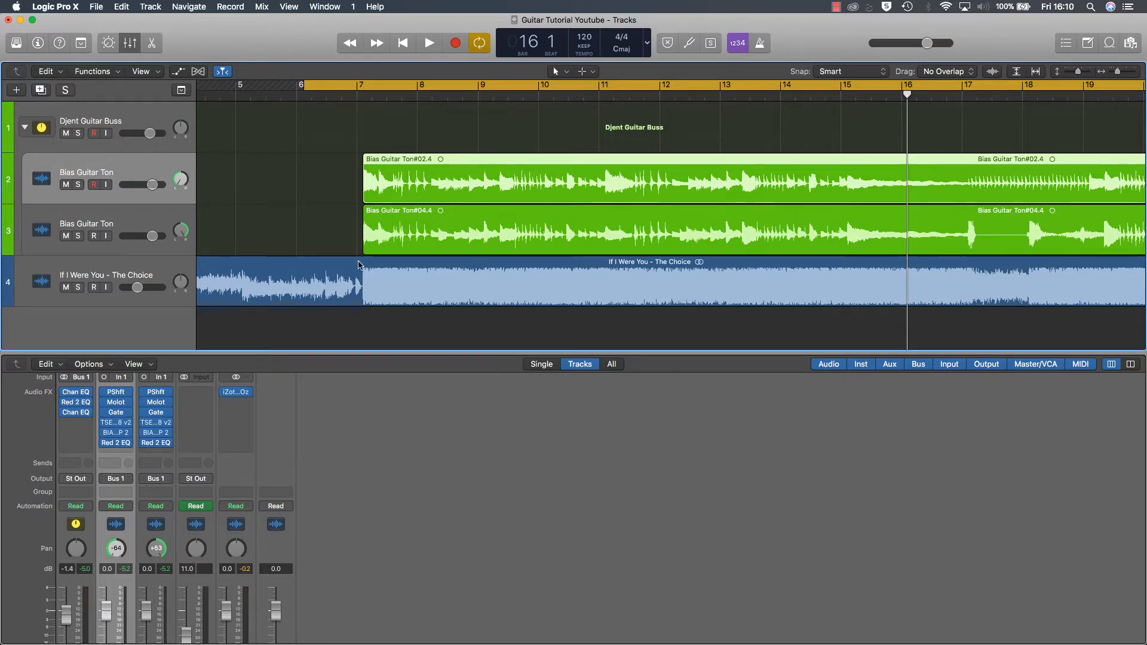
left_click_drag(299, 353, 293, 215)
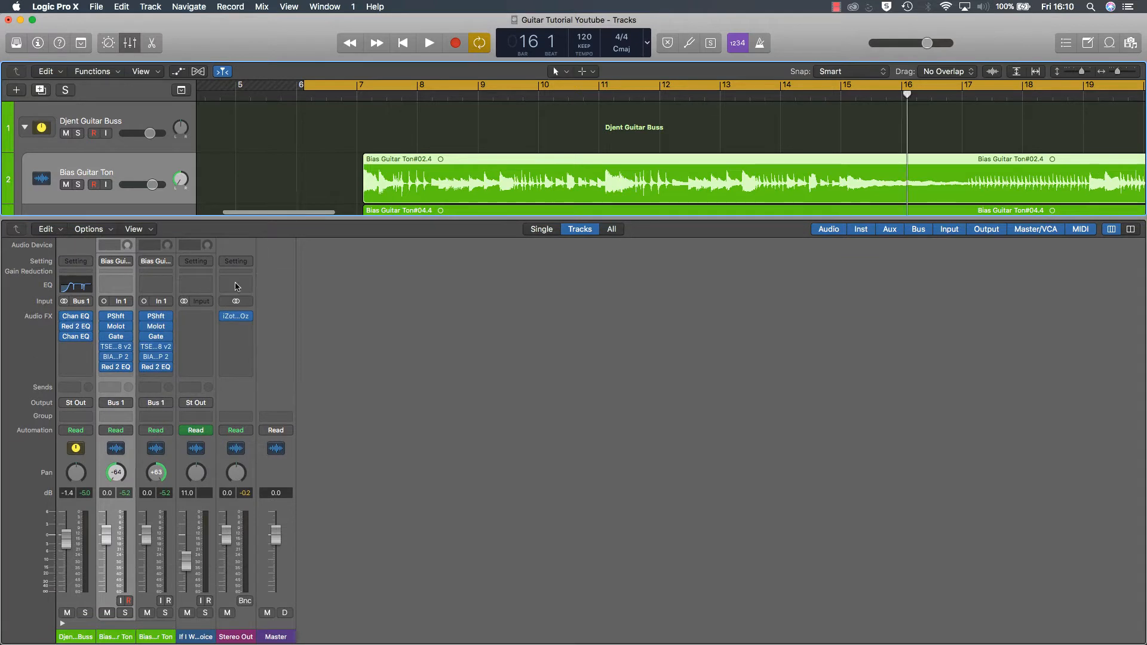
left_click(85, 612)
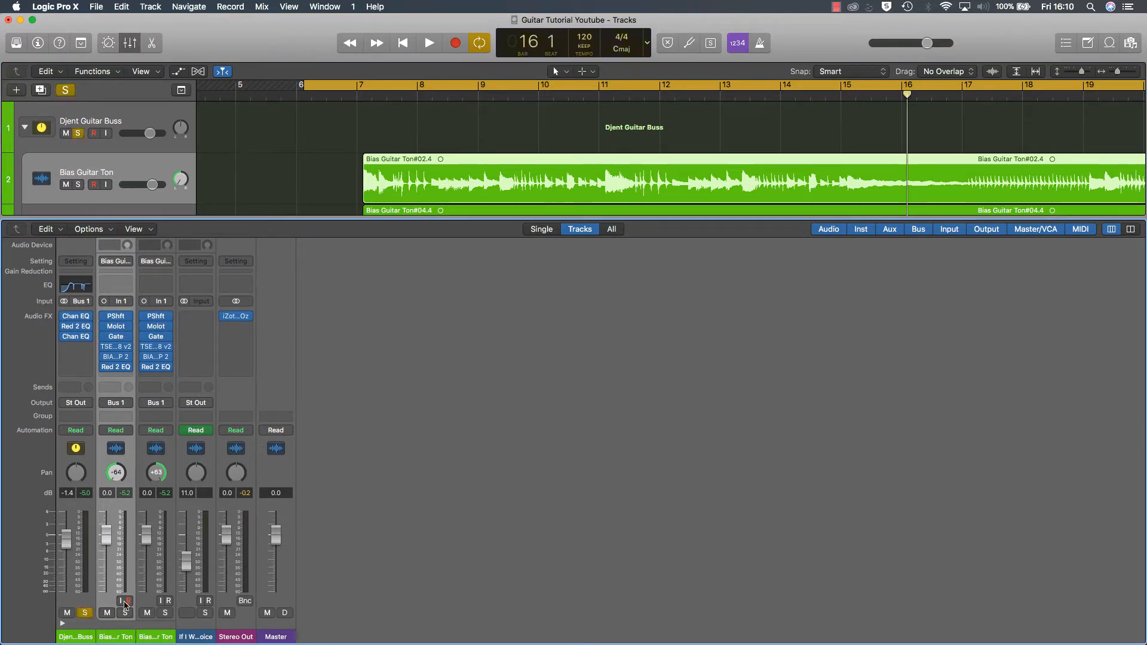
left_click(125, 614)
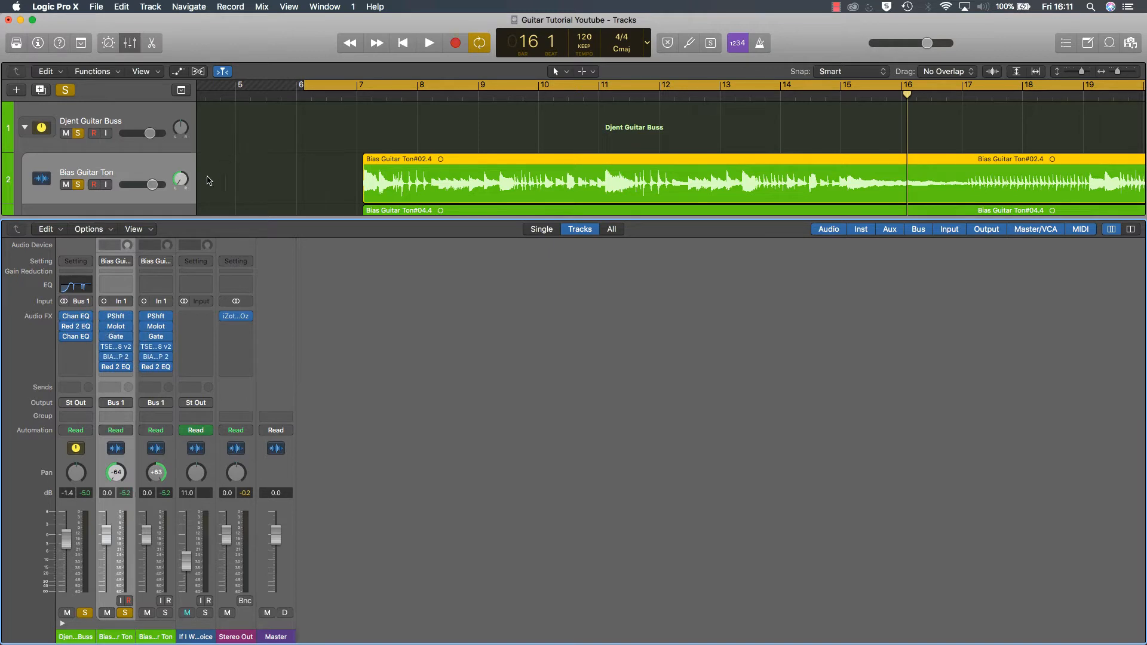
Step: Inspect the Pitch Shifter settings on the first Bias Guitar Ton channel and close the plug-in window
left_click(116, 315)
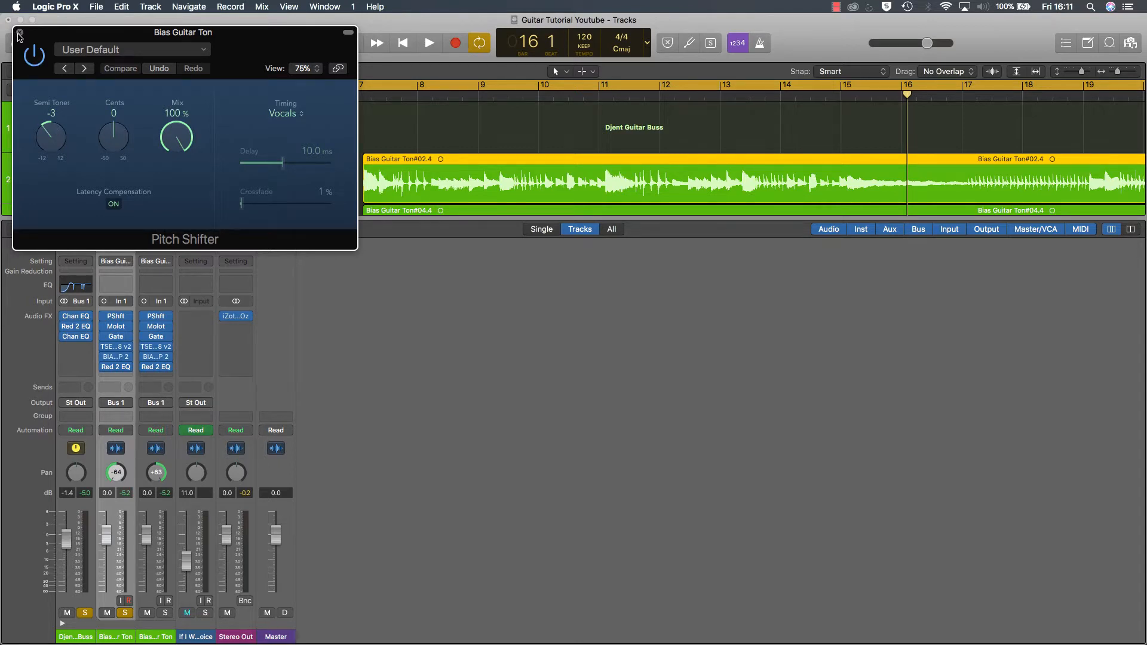
left_click(20, 33)
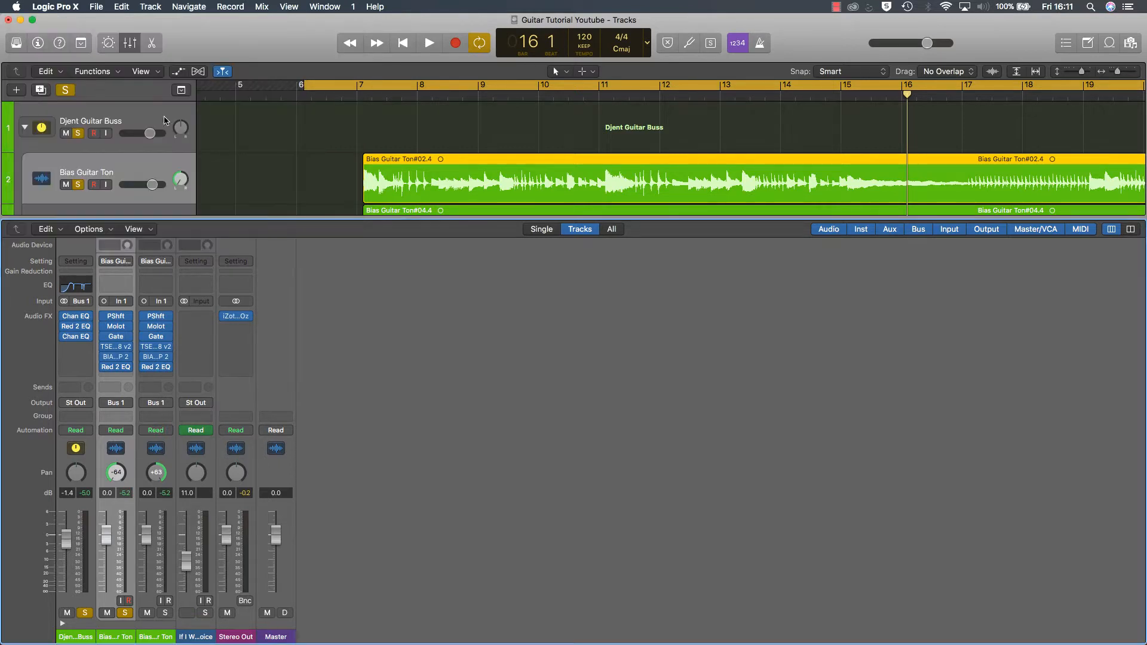
Step: Unsolo the Djent Guitar Buss and bypass its plug-ins plus everything after the Pitch Shifter on the first Bias Guitar Ton channel
left_click(84, 616)
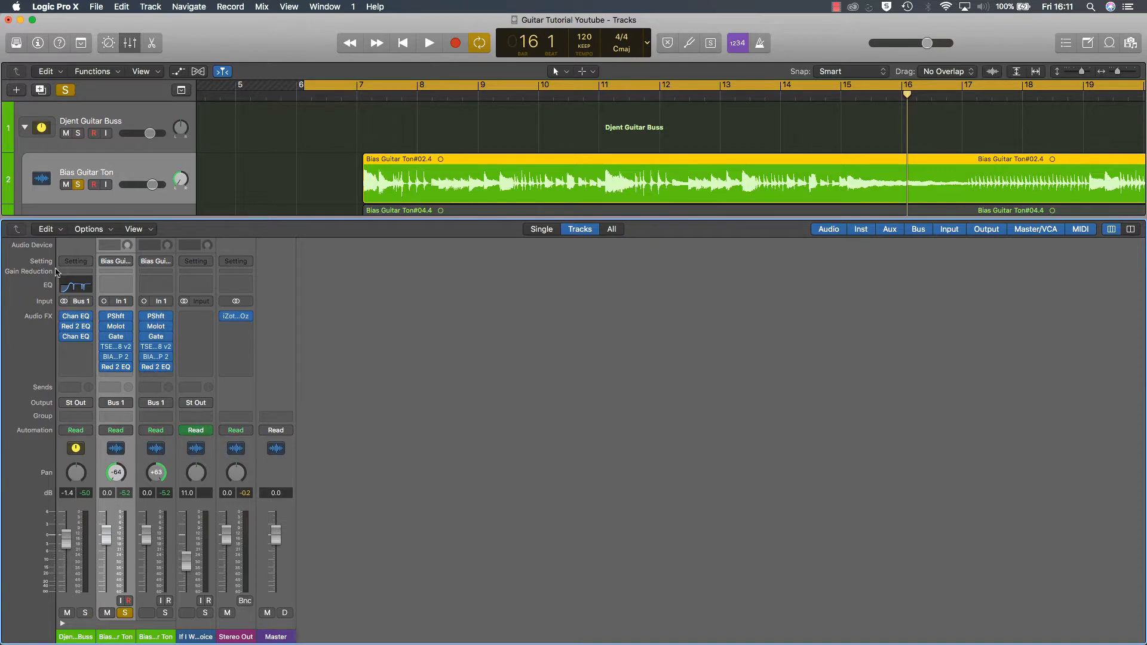
left_click_drag(64, 317, 107, 364)
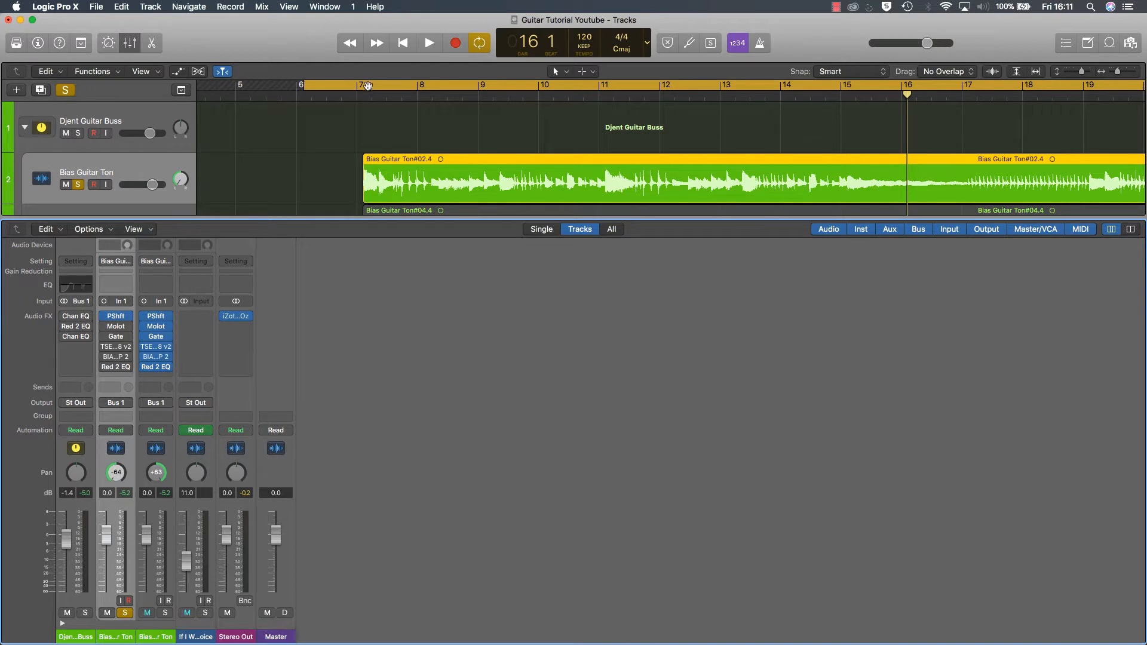
Step: Turn off cycle mode, audition the soloed guitar from bar 7, and return the playhead to bar 7
left_click(367, 85)
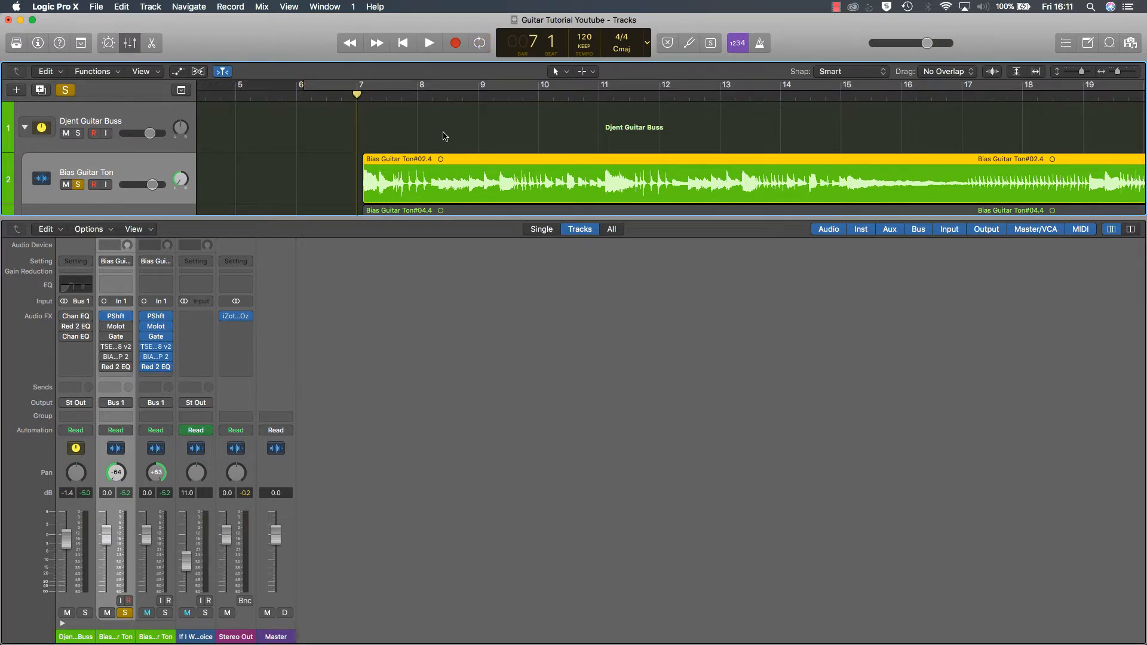
key("space")
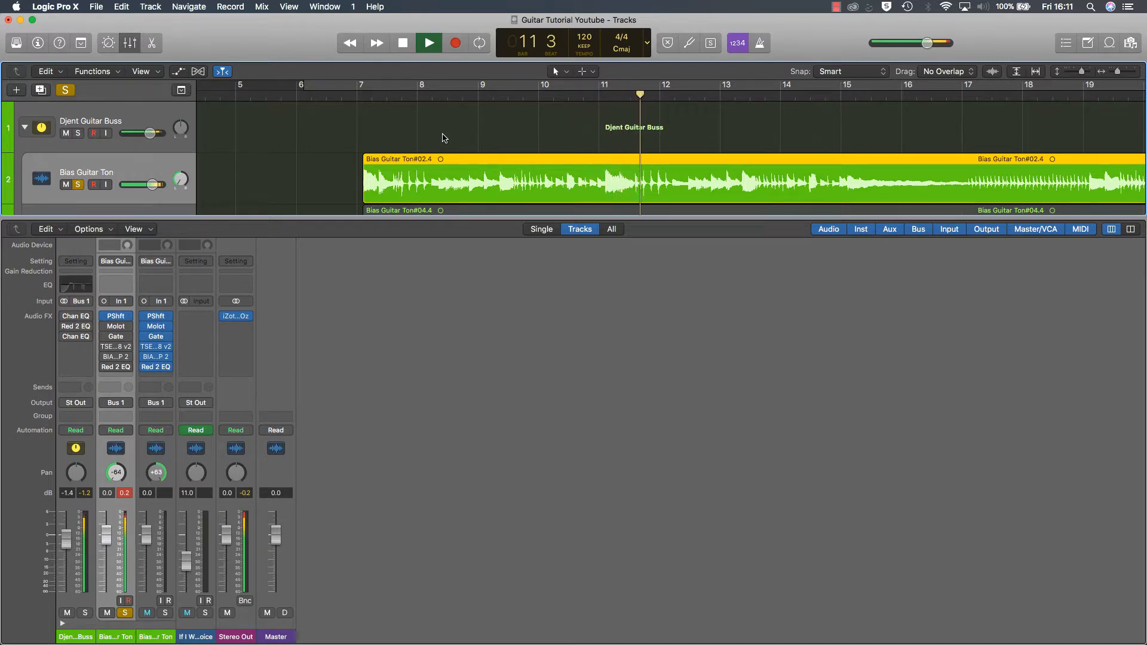
key("space")
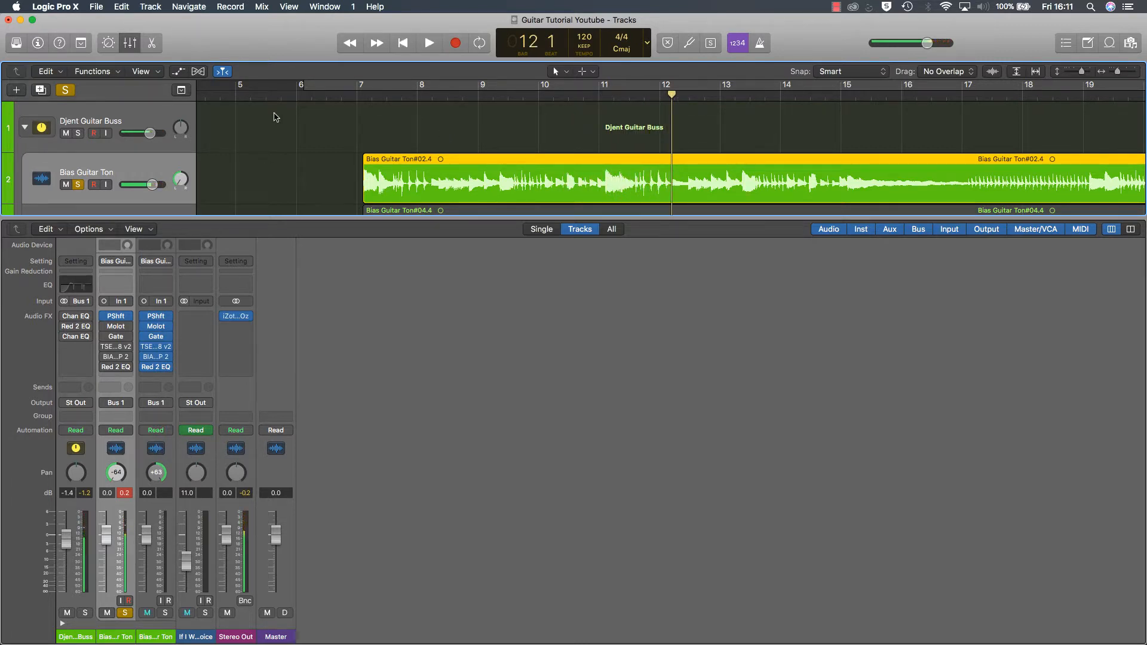
mouse_move(108, 320)
left_click(356, 101)
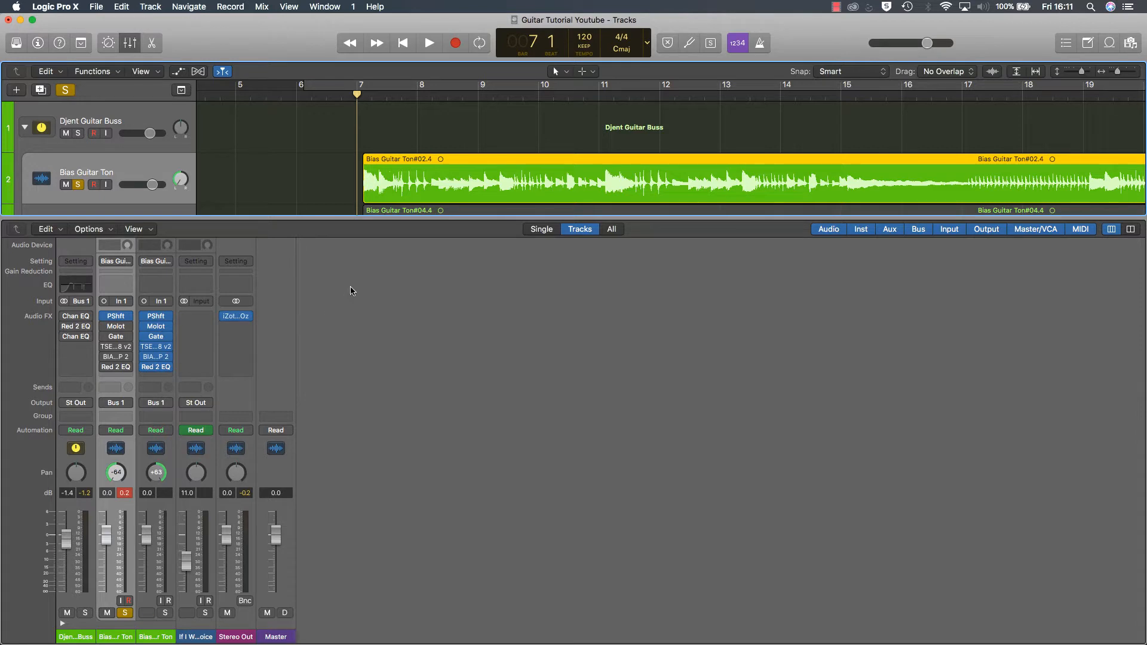
Step: Enable the Molot compressor on the first Bias Guitar Ton channel, review its settings and close its window
mouse_move(115, 338)
left_click(114, 326)
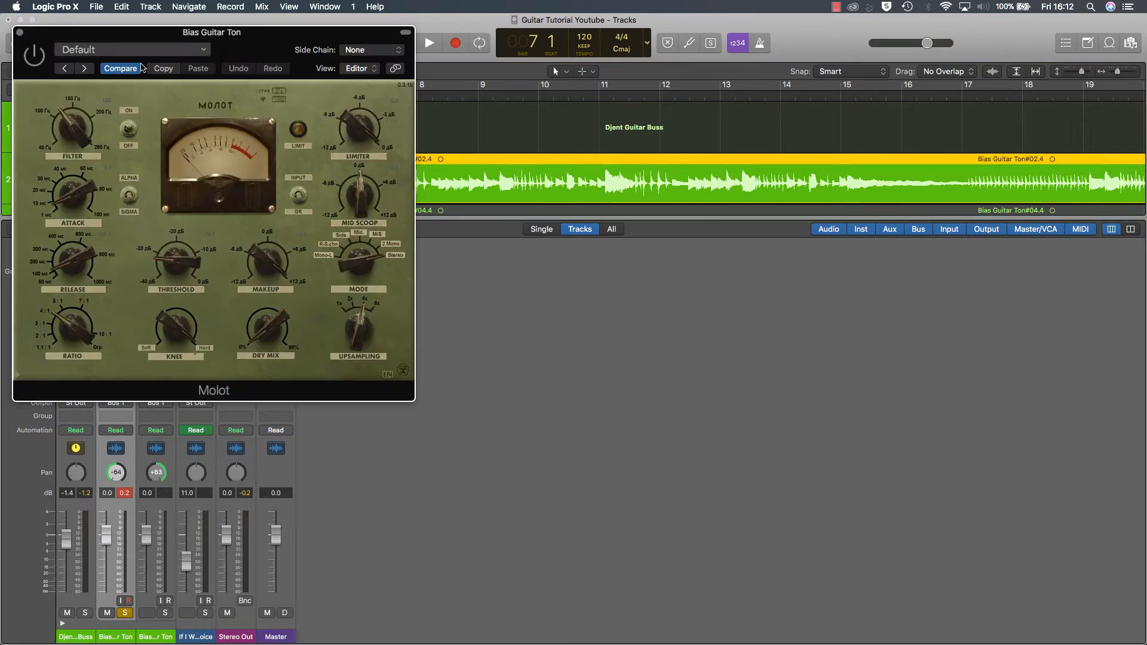
left_click_drag(173, 37, 421, 118)
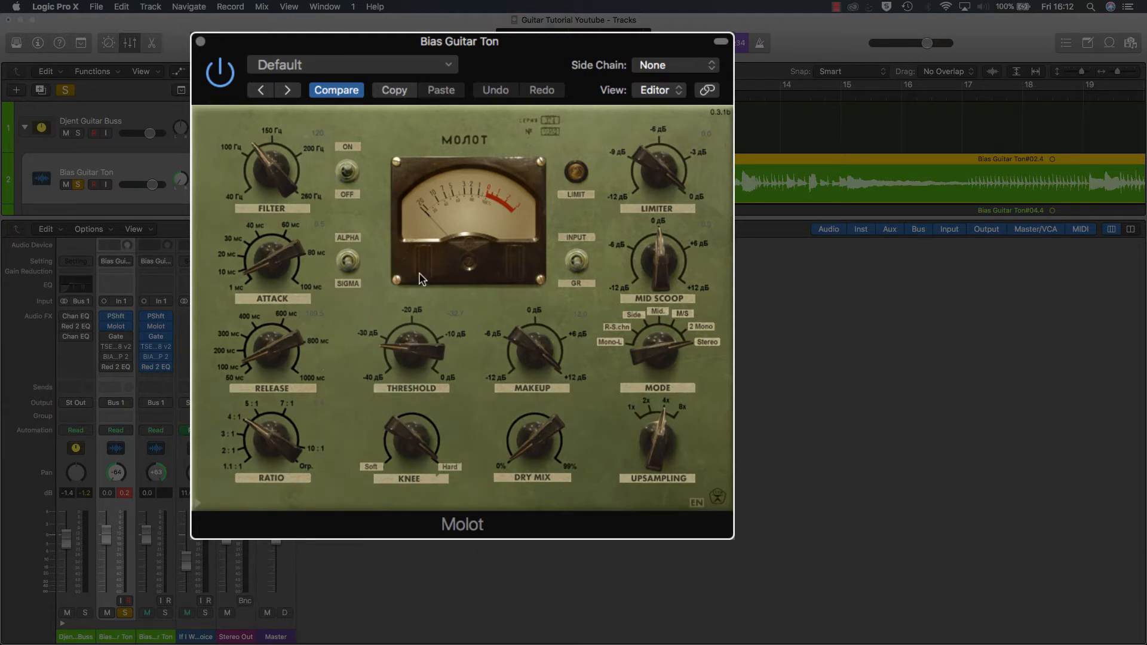
left_click_drag(485, 53, 556, 139)
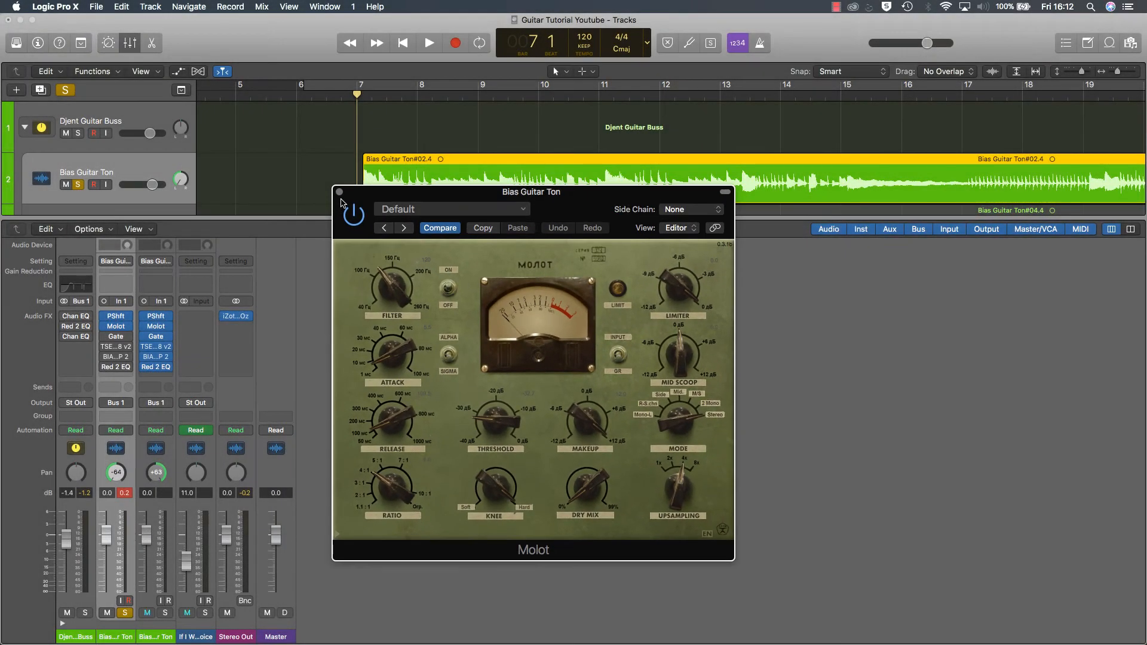
left_click(338, 192)
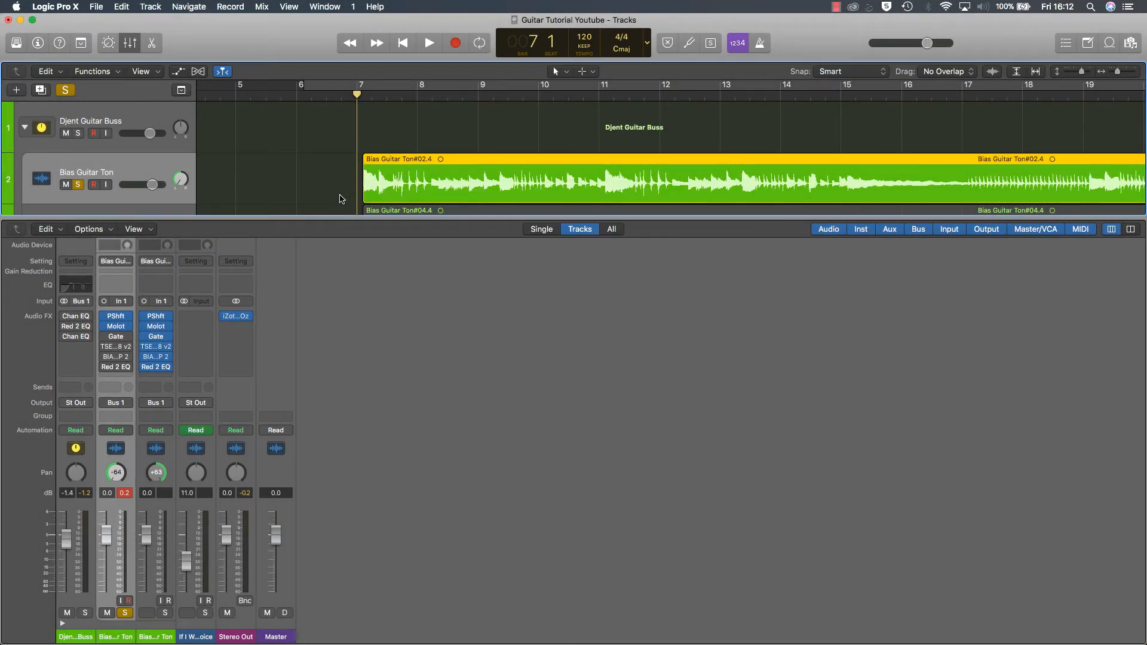
Step: Enable the Noise Gate on the first Bias Guitar Ton channel, and move the playhead to just before the guitar region at bar 7
left_click(106, 338)
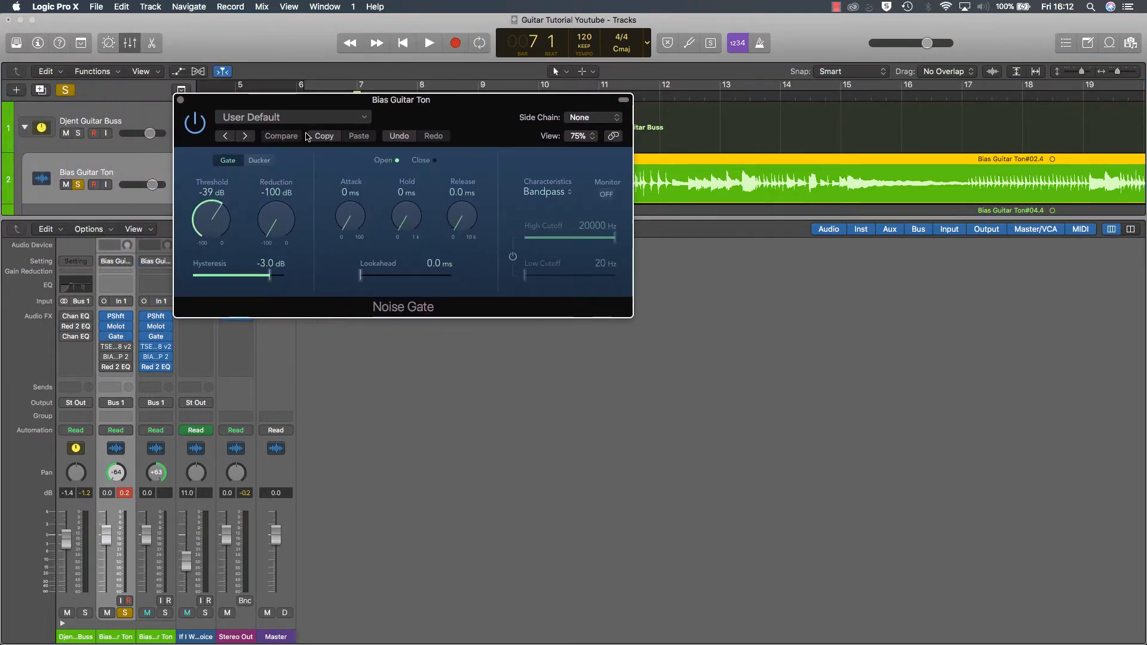
left_click(180, 99)
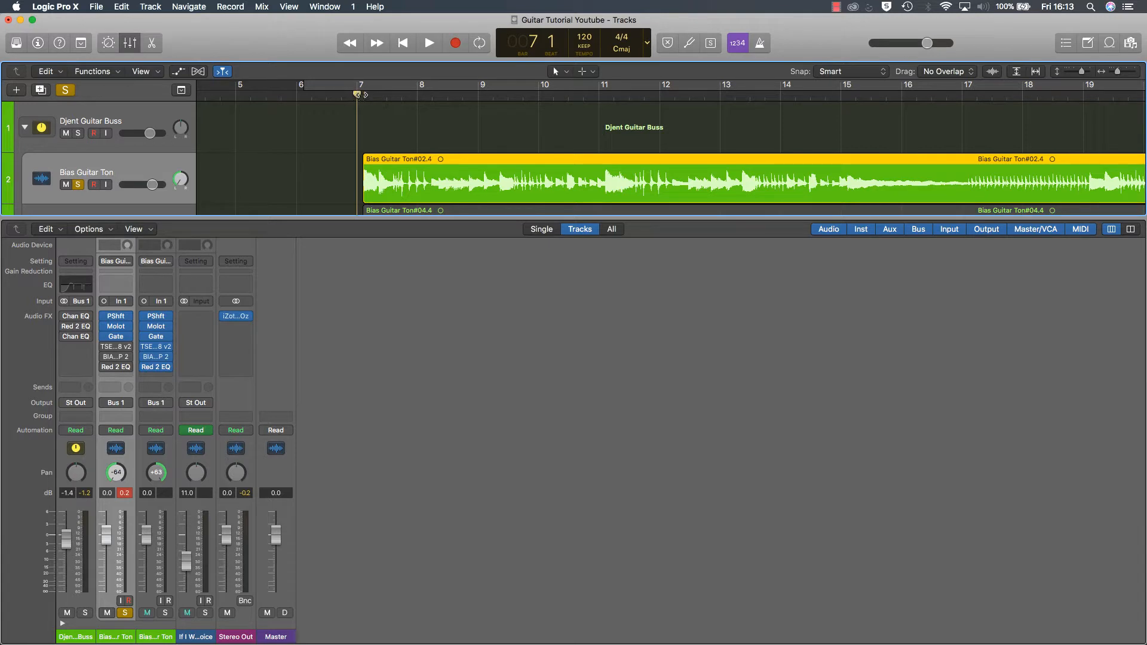
left_click_drag(357, 97, 361, 97)
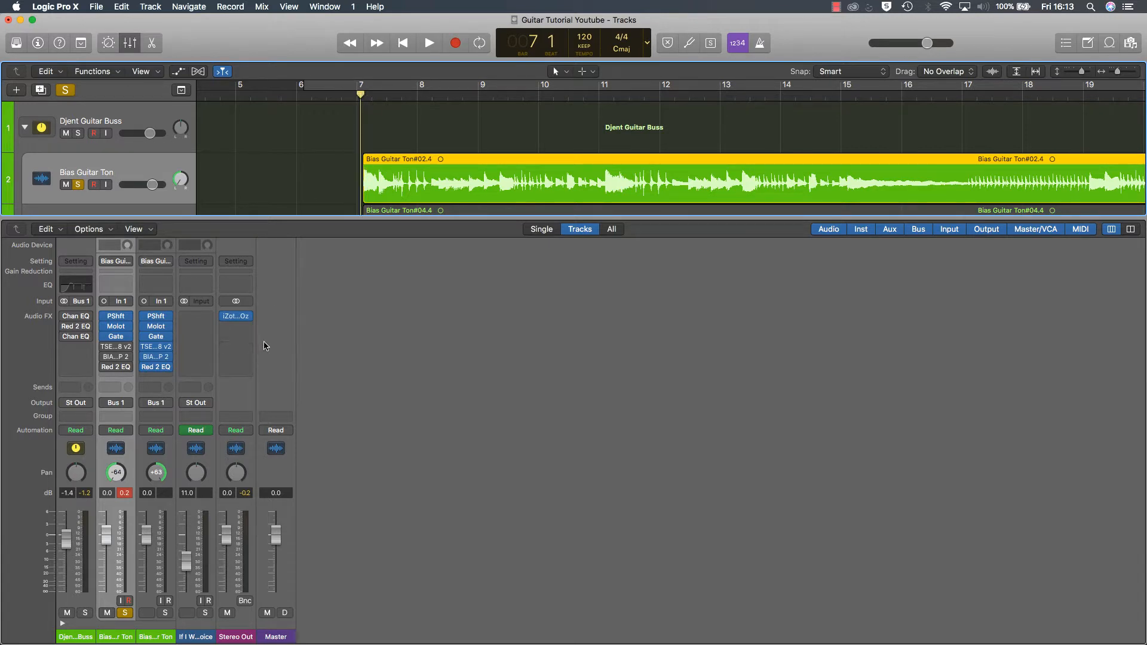
Step: Open the TSE 808 overdrive on the first Bias Guitar Ton channel and enable it while playing the guitar from bar 7
mouse_move(117, 341)
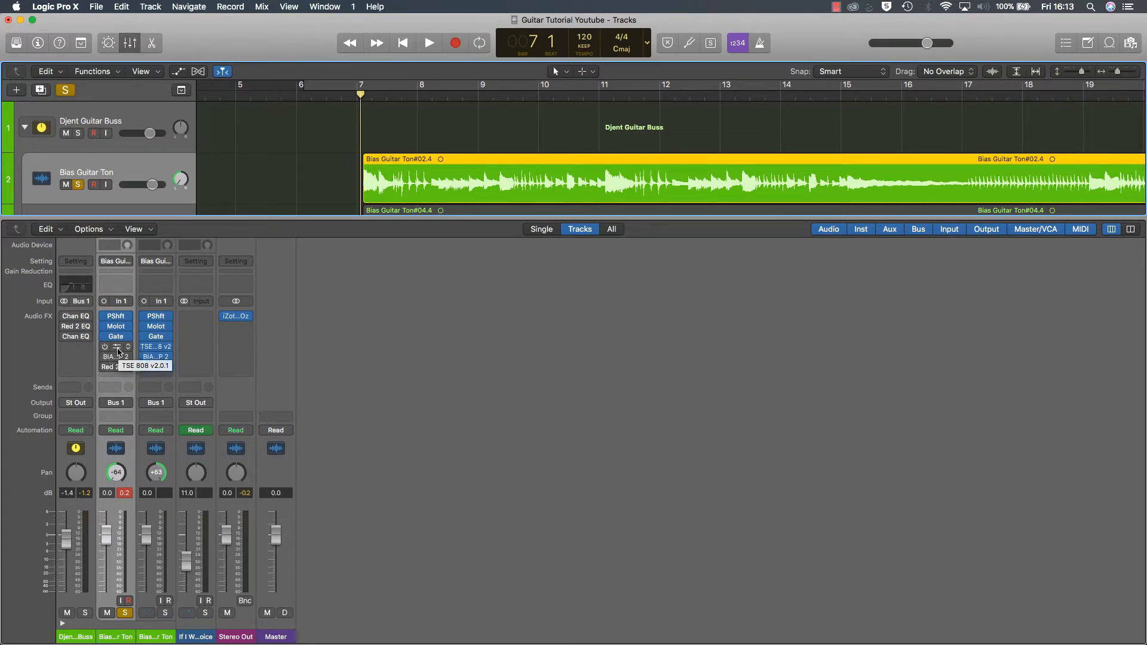
left_click(116, 346)
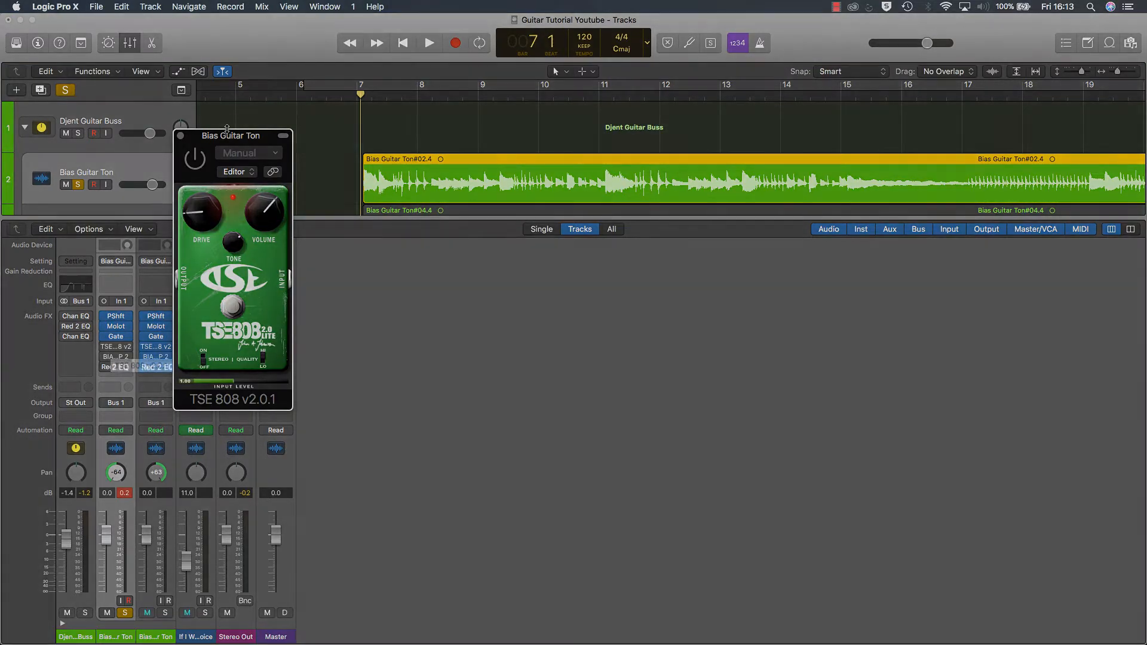
left_click_drag(239, 123, 383, 192)
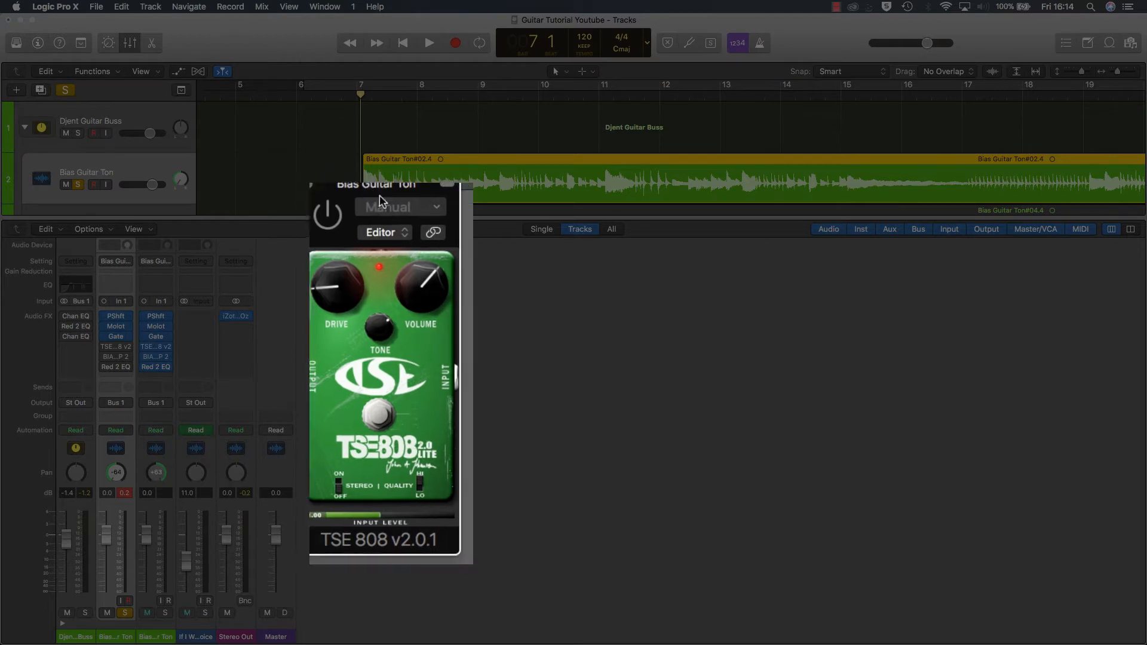
left_click_drag(379, 190, 401, 205)
key("space")
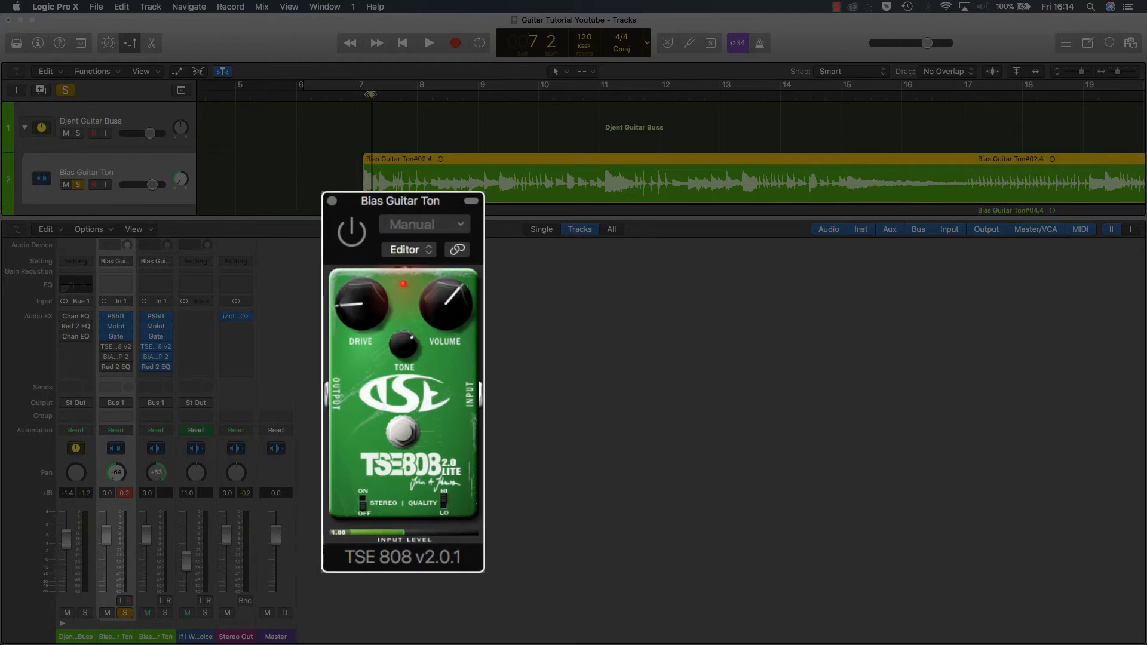
left_click(359, 246)
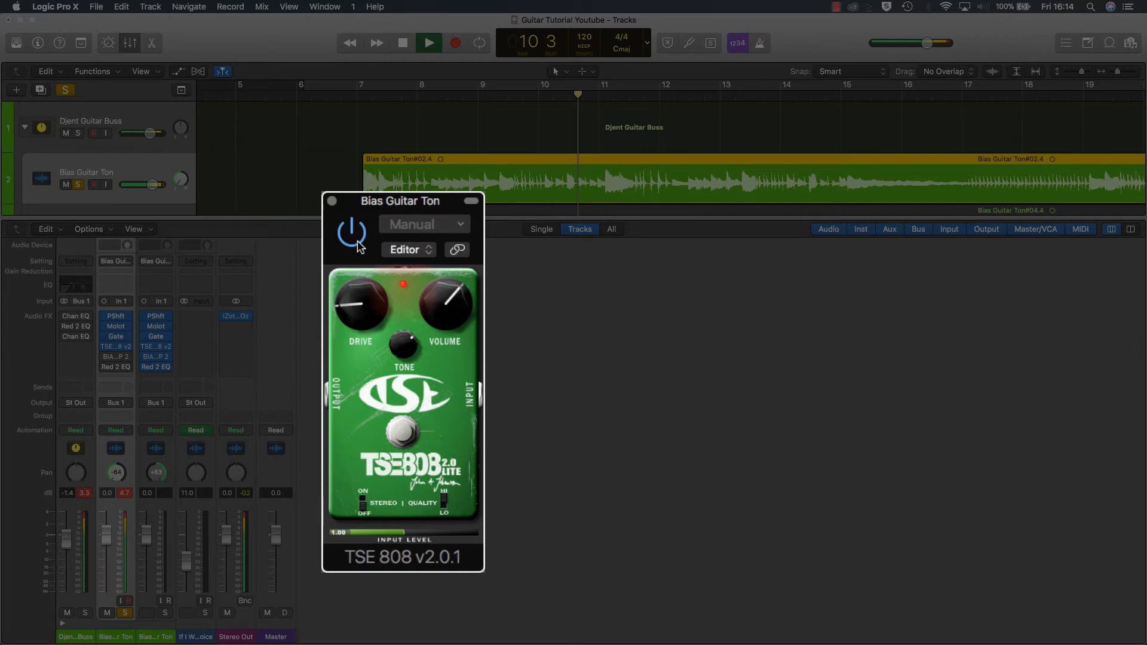
Step: Compare the guitar with the TSE 808 bypassed and enabled, leave it on, stop playback and return the playhead to bar 7
left_click(358, 242)
left_click(352, 233)
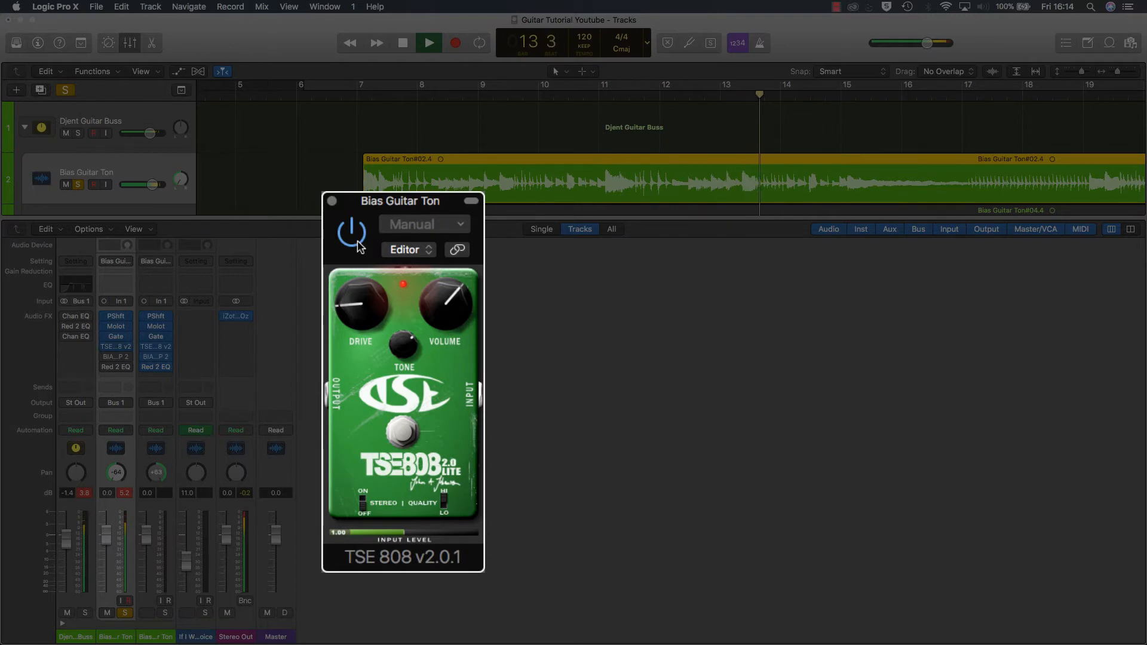
key("space")
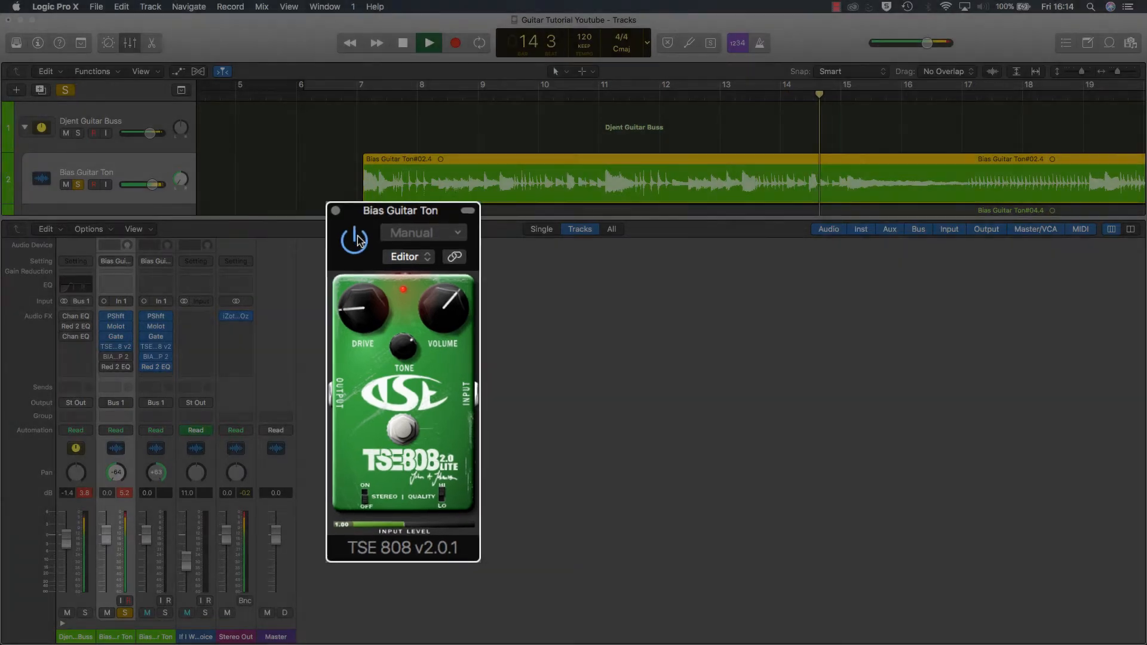
key("super+w")
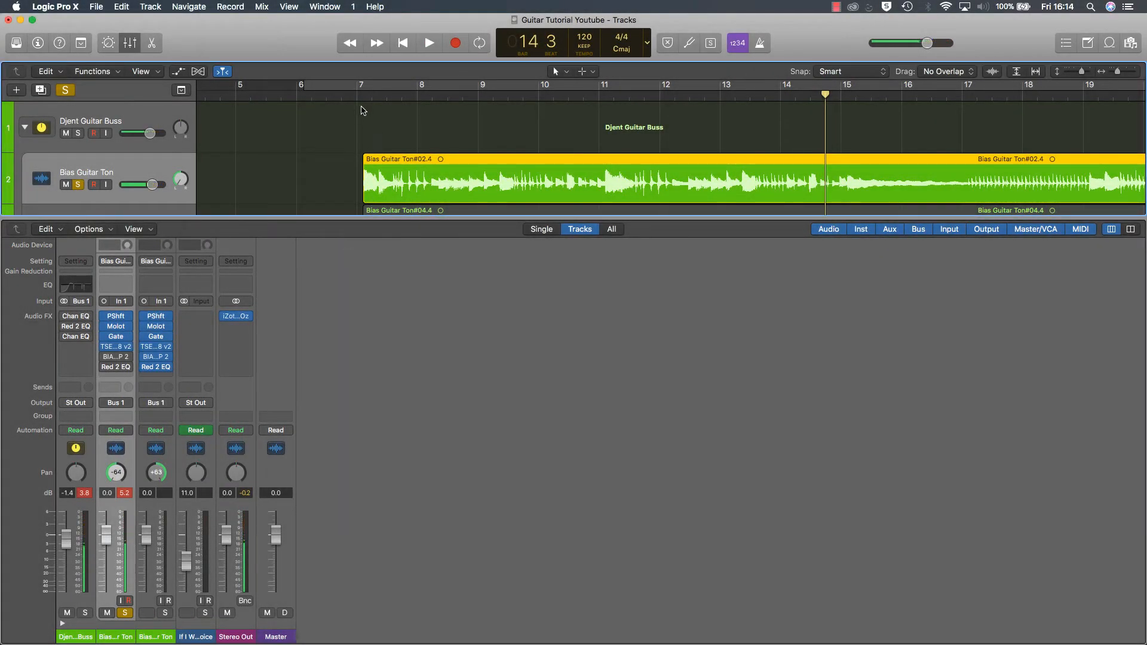
left_click(357, 93)
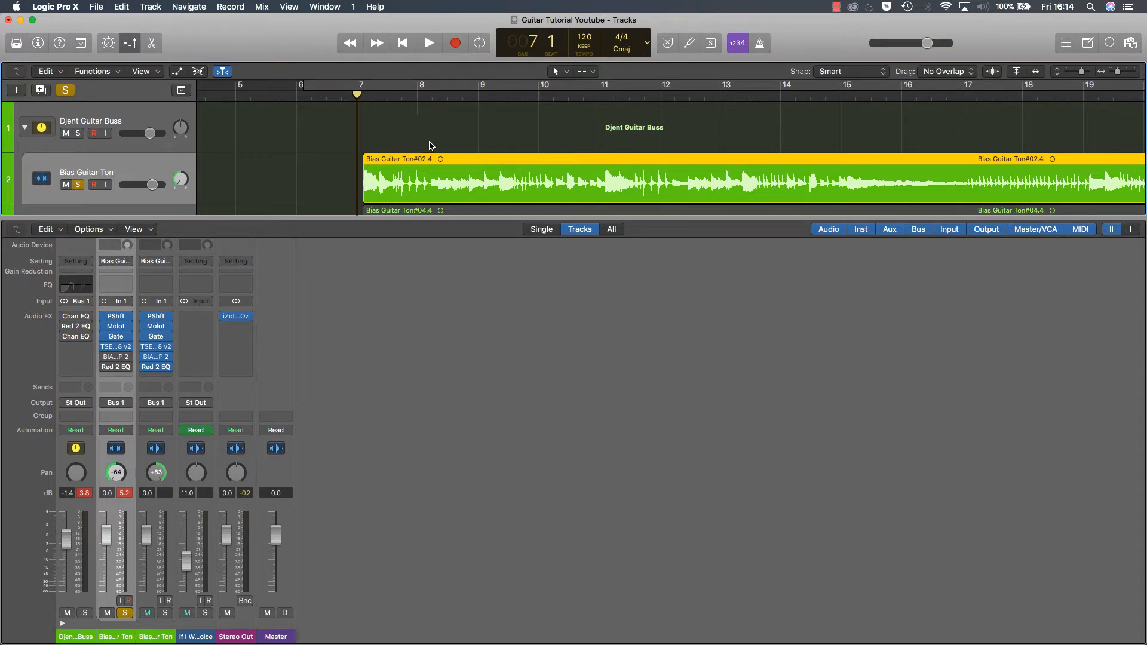
Step: Enable BIAS AMP 2 on the first Bias Guitar Ton channel and open its plug-in window
mouse_move(117, 347)
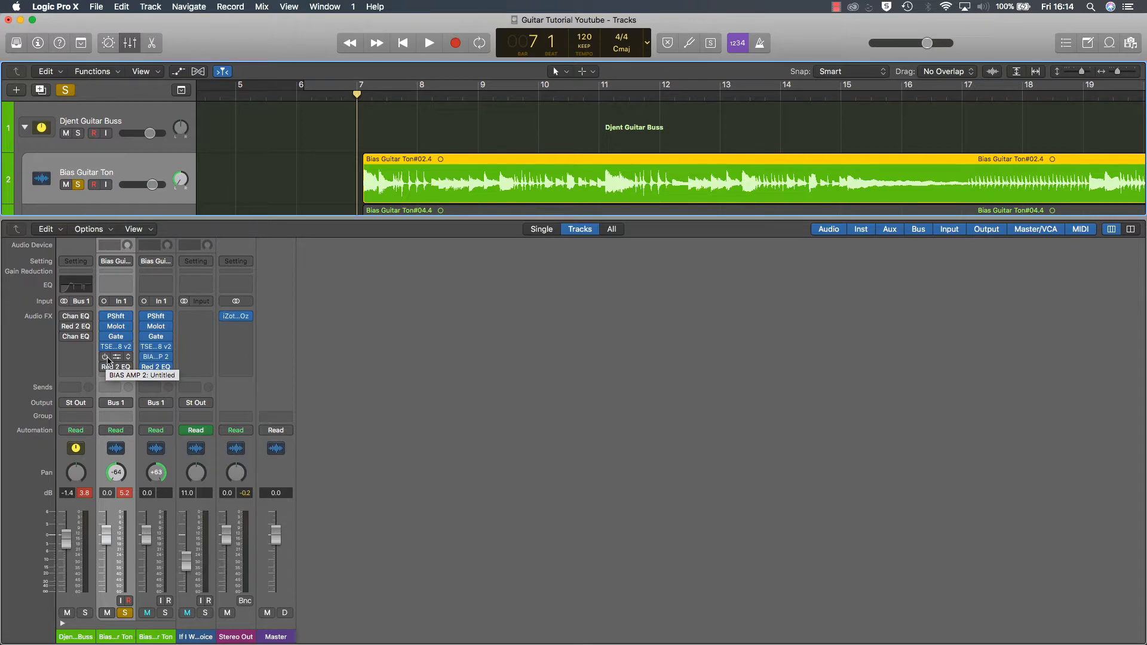
left_click(106, 357)
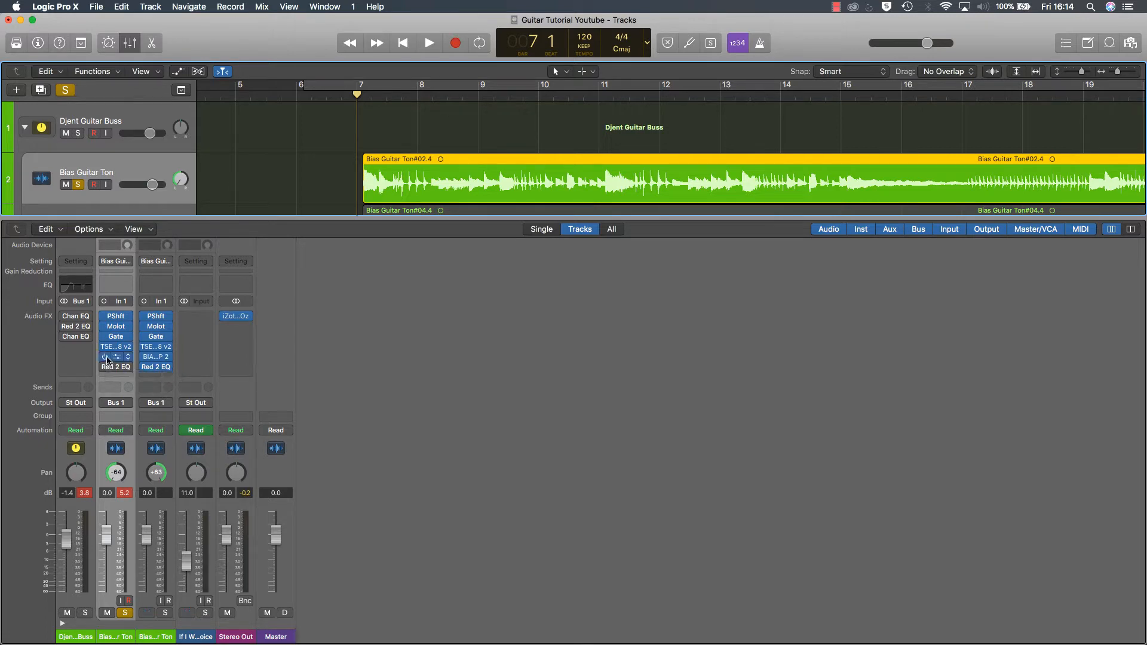
left_click(117, 358)
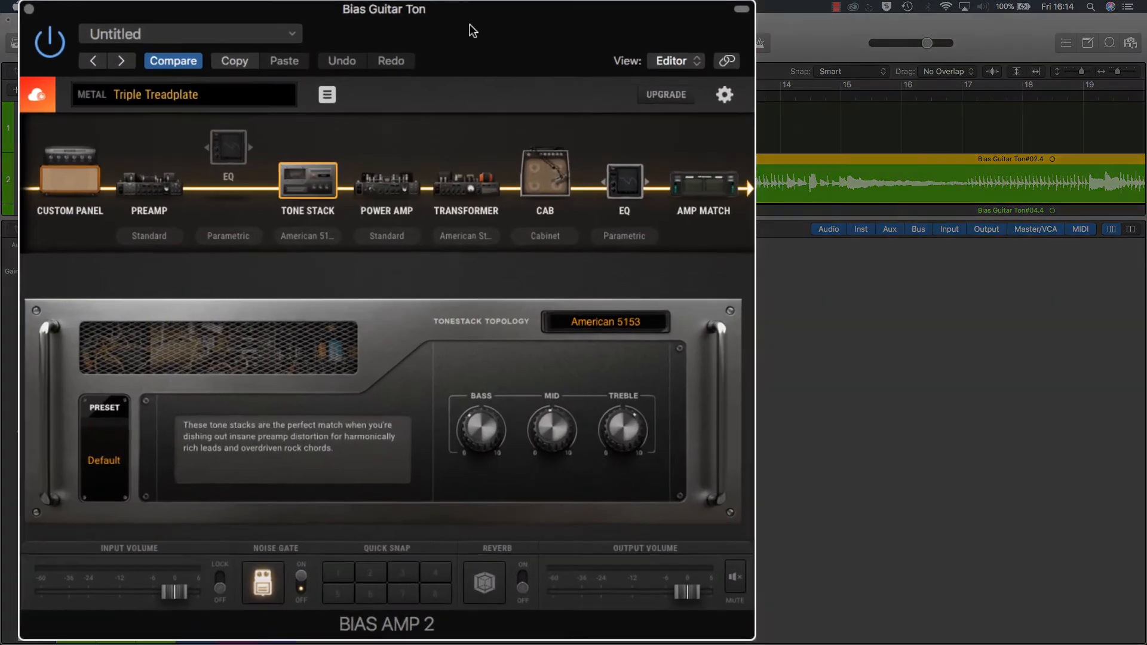
left_click_drag(470, 24, 682, 40)
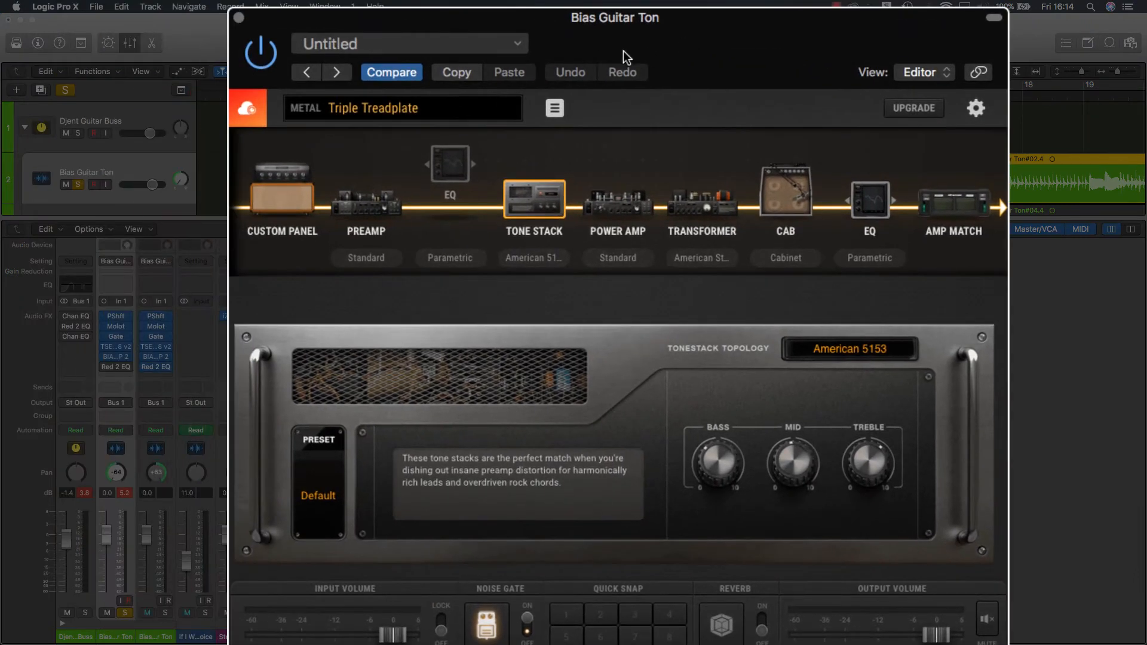
Step: Show the amp's Custom Panel and review the Metal presets, keeping Triple Treadplate
left_click(317, 222)
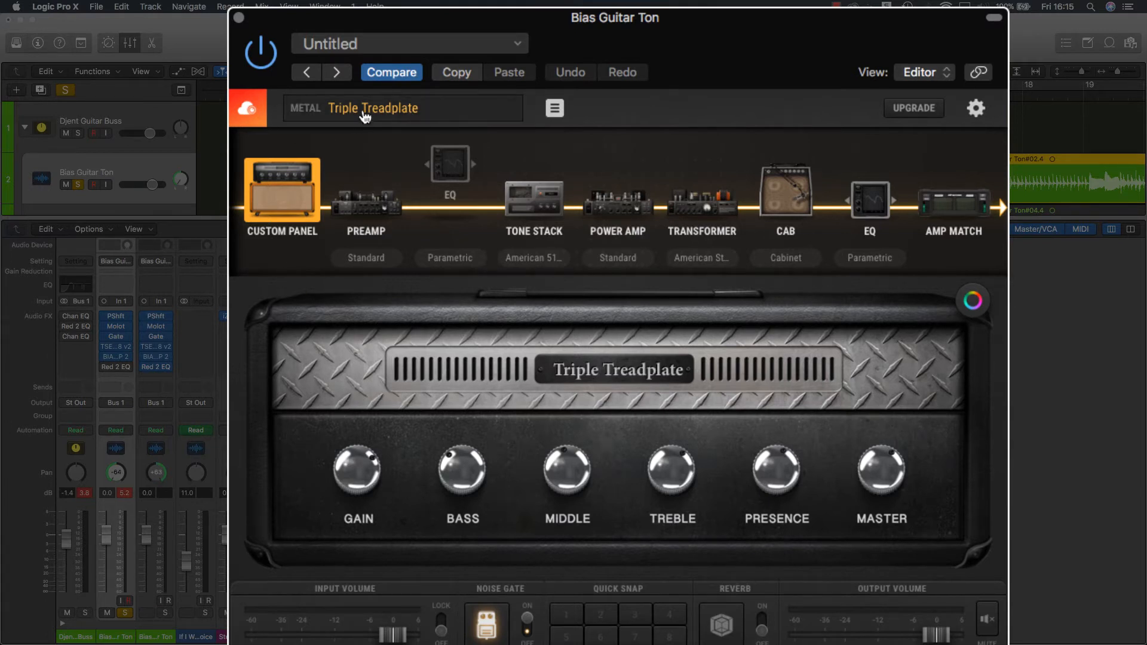
left_click(408, 116)
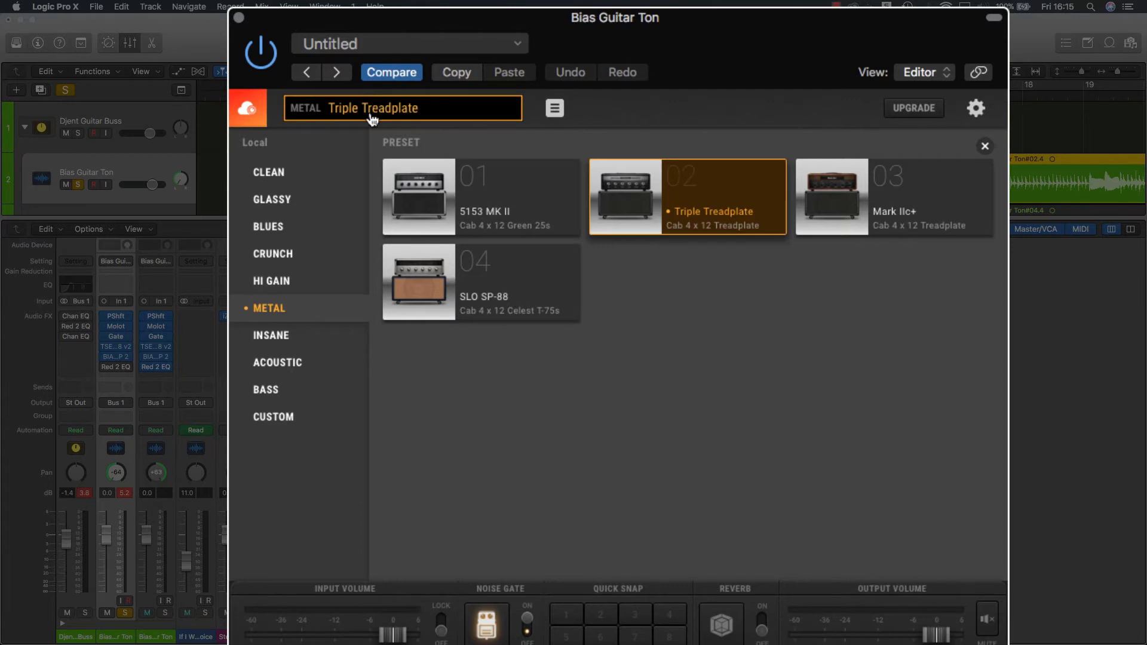
left_click(338, 120)
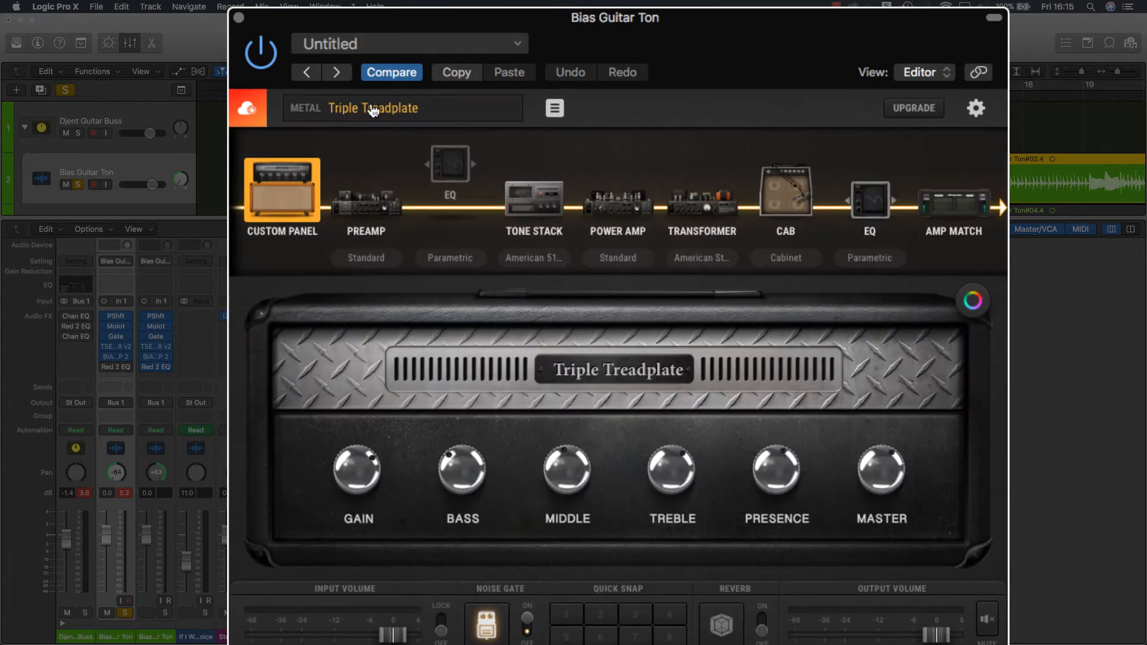
left_click(382, 109)
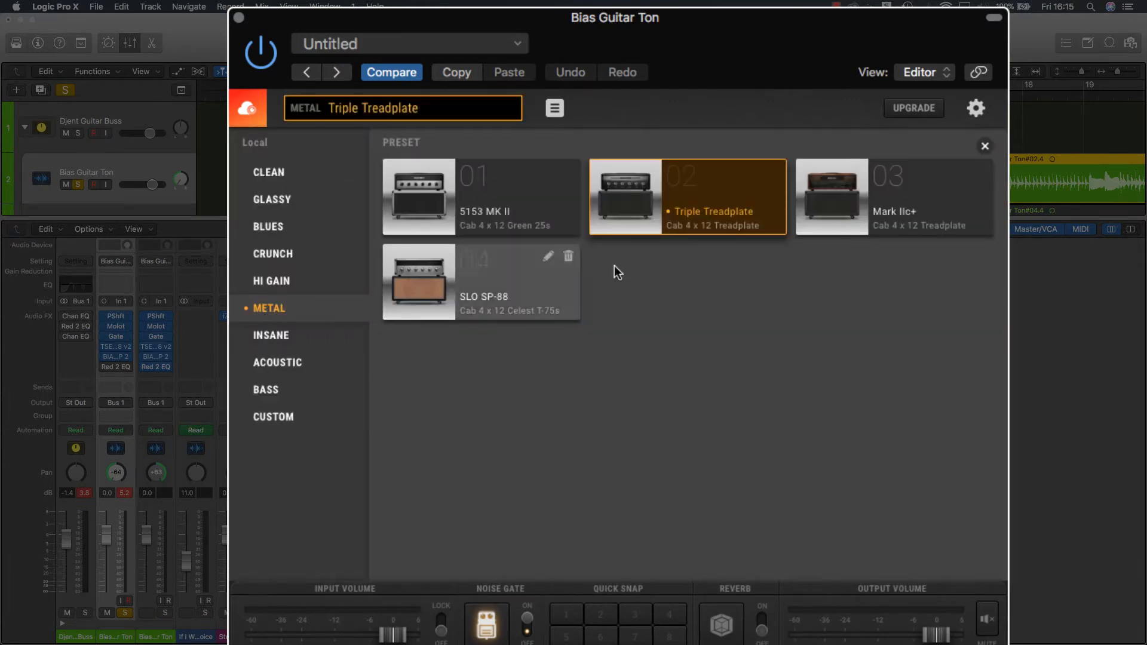
left_click(463, 108)
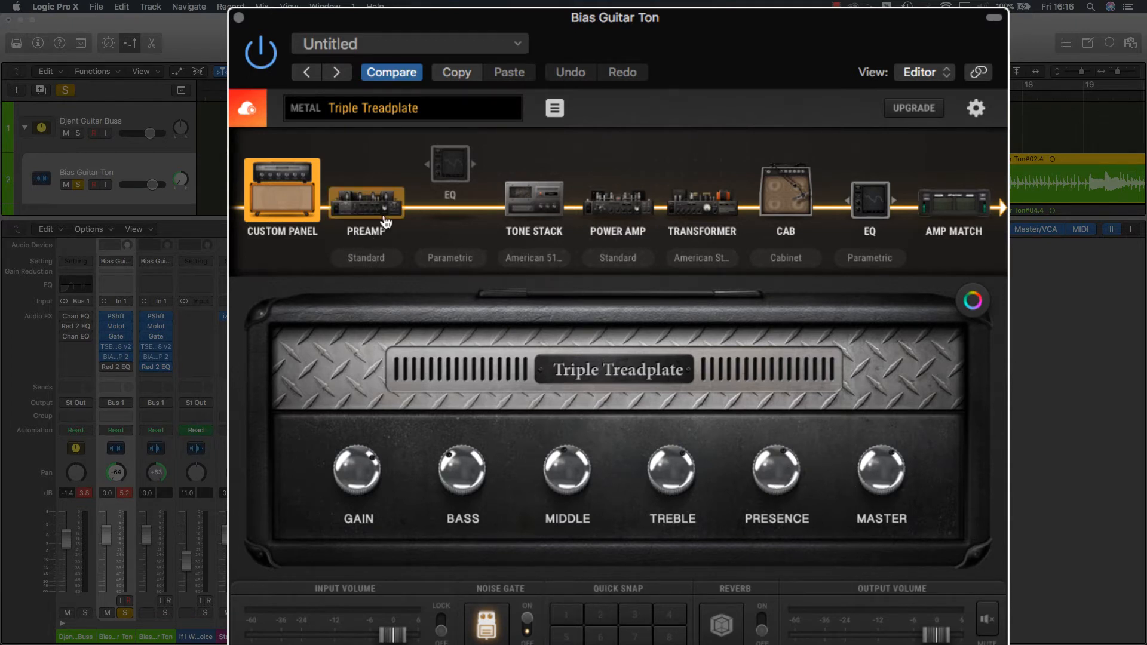
Step: Open the Preamp stage of BIAS AMP 2 and examine its Bright/Normal switch and tube options, keeping the 12AX7 tubes
left_click(385, 222)
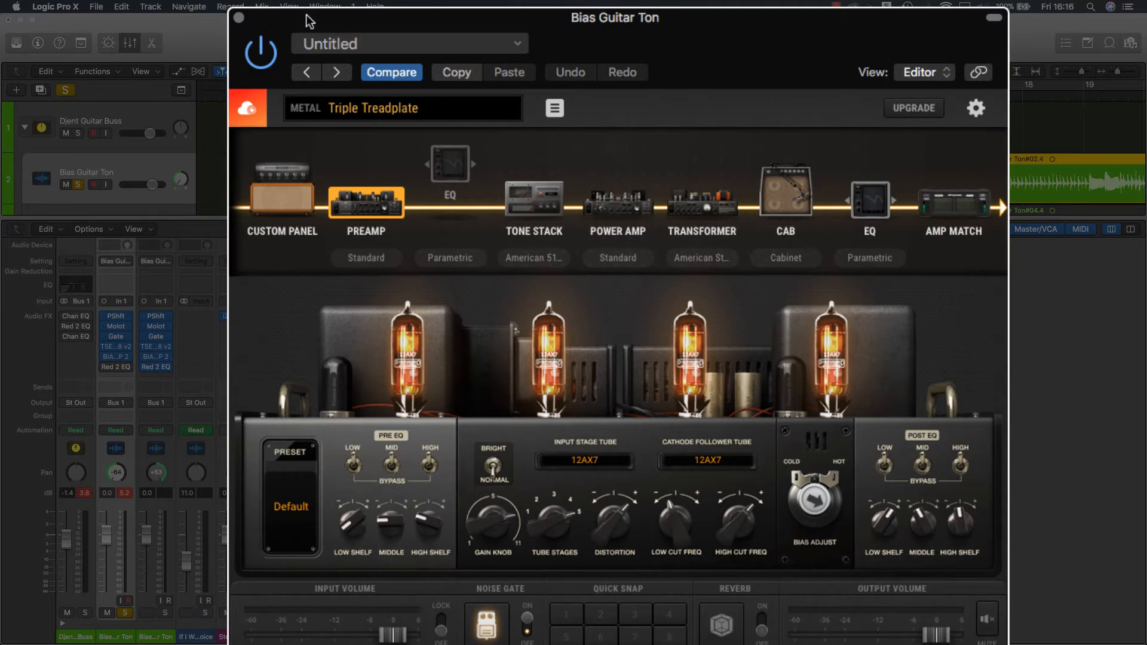
left_click_drag(307, 21, 310, 46)
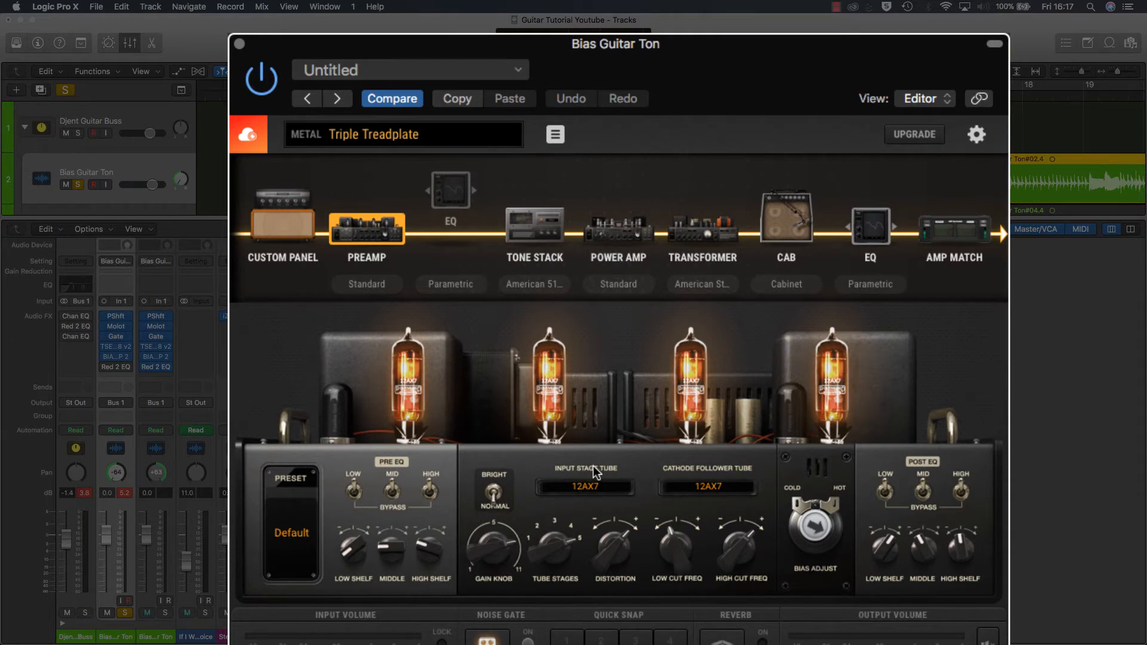
left_click(494, 496)
left_click(495, 496)
left_click(601, 493)
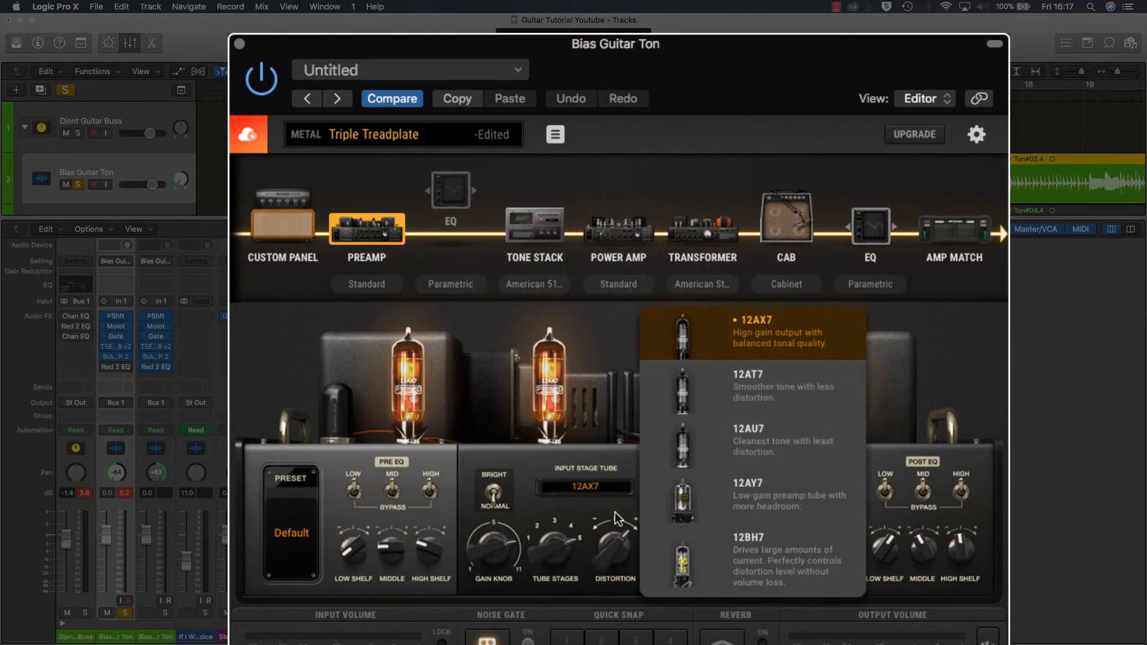
left_click(588, 493)
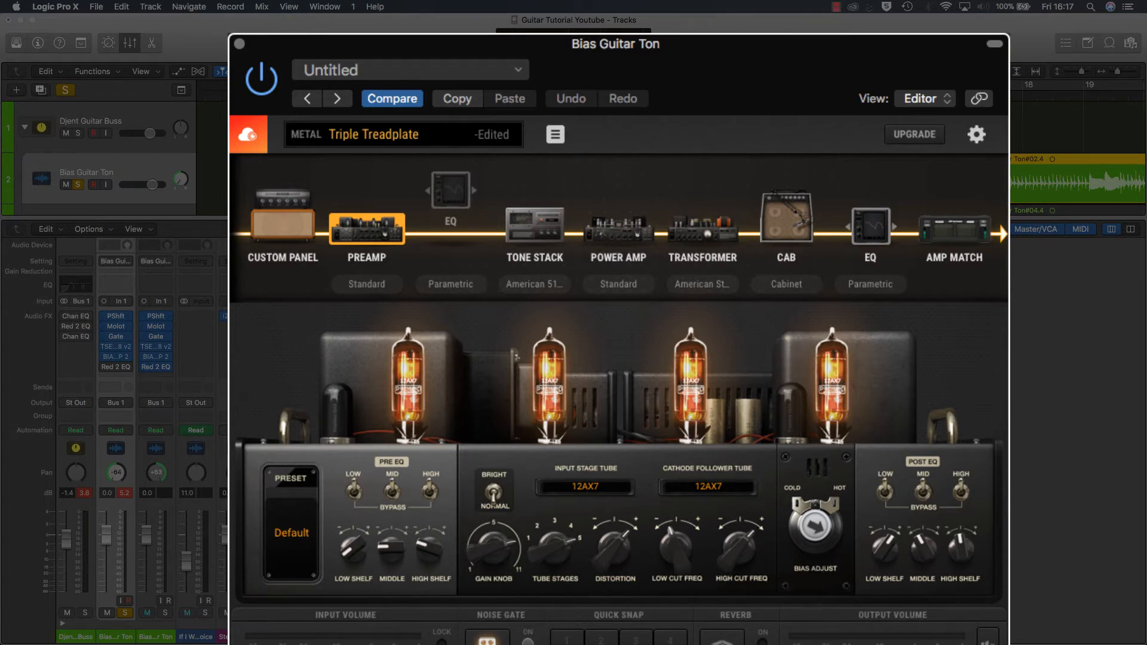
Step: Play the guitar from bar 7 while comparing the preamp's Bright and Normal settings, and stop playback
left_click_drag(690, 70, 647, 106)
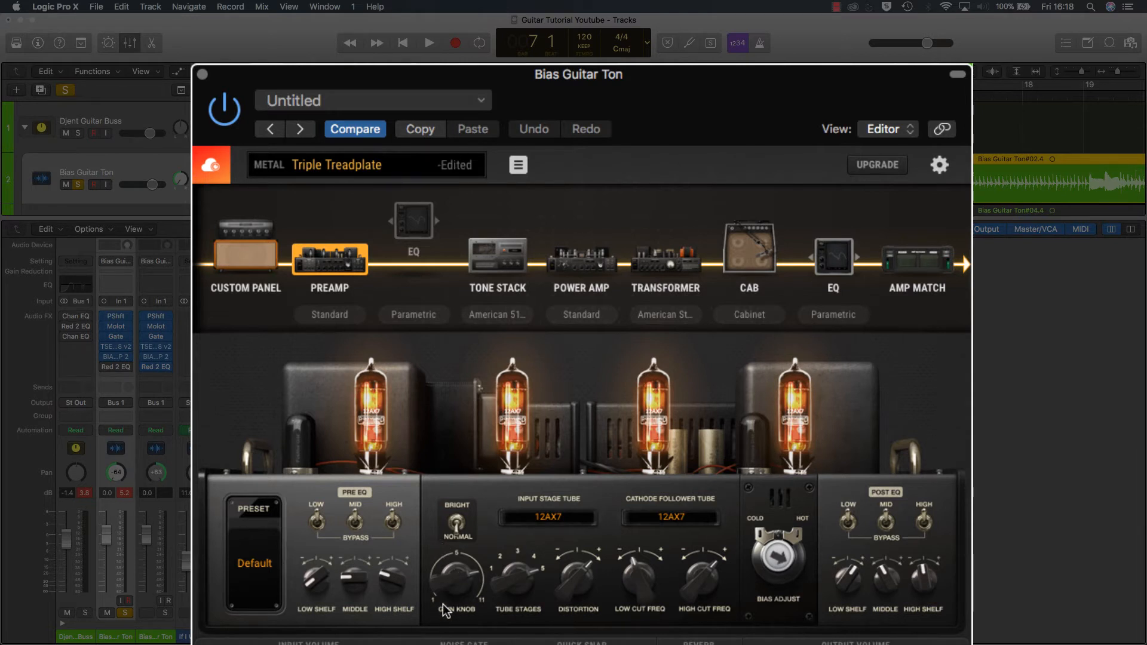
left_click(379, 95)
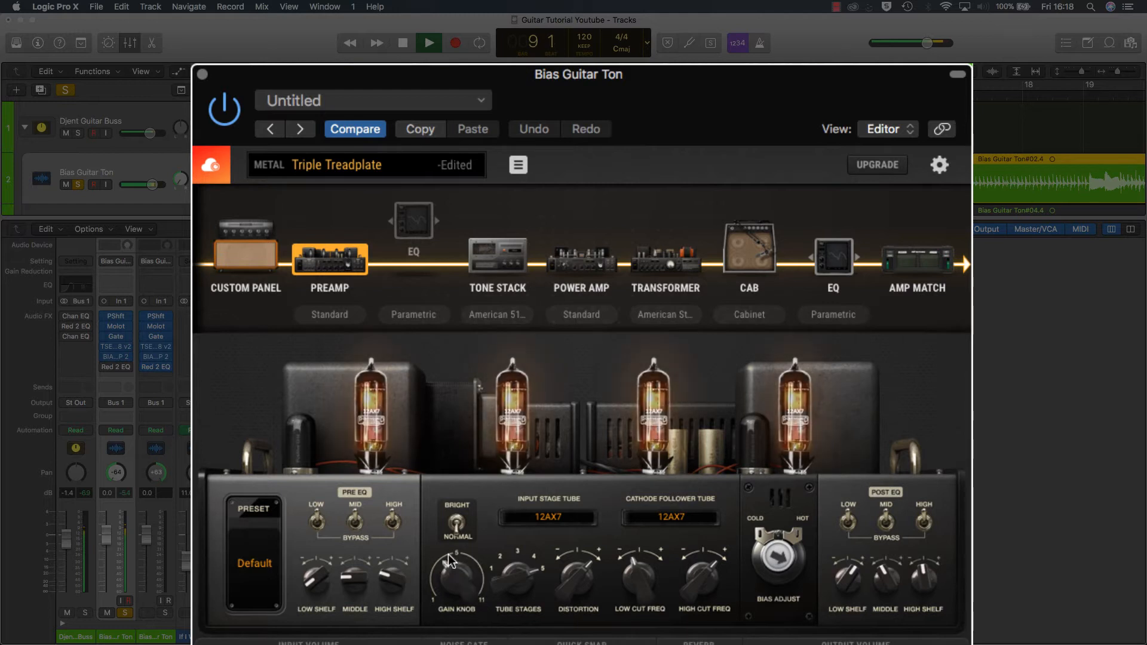
left_click(454, 525)
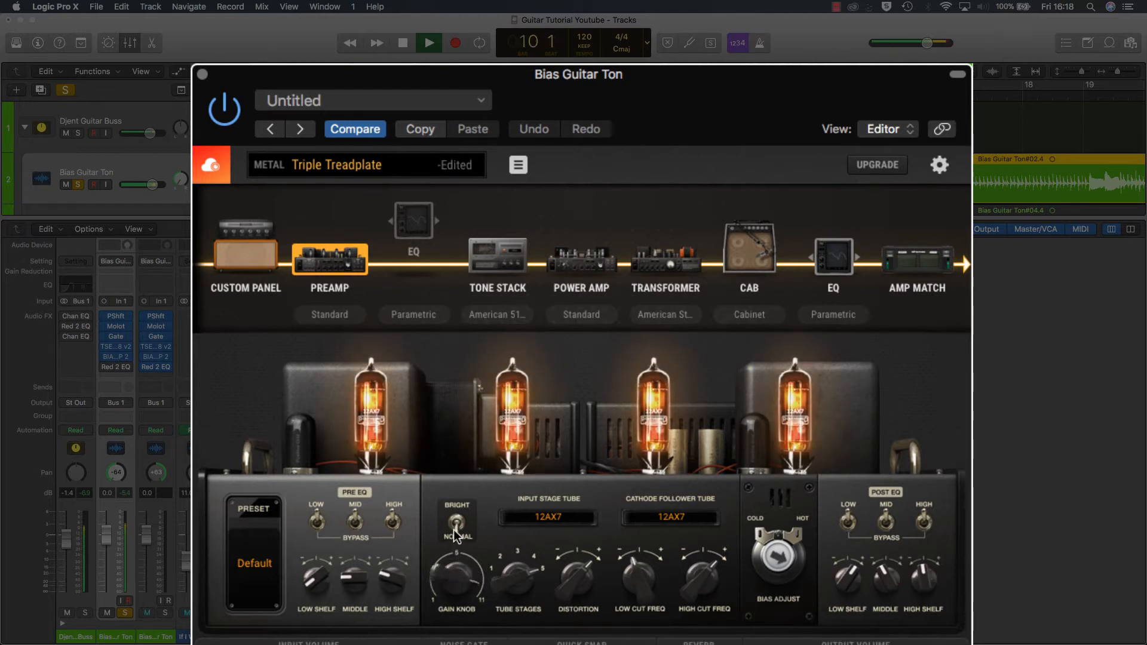
key("space")
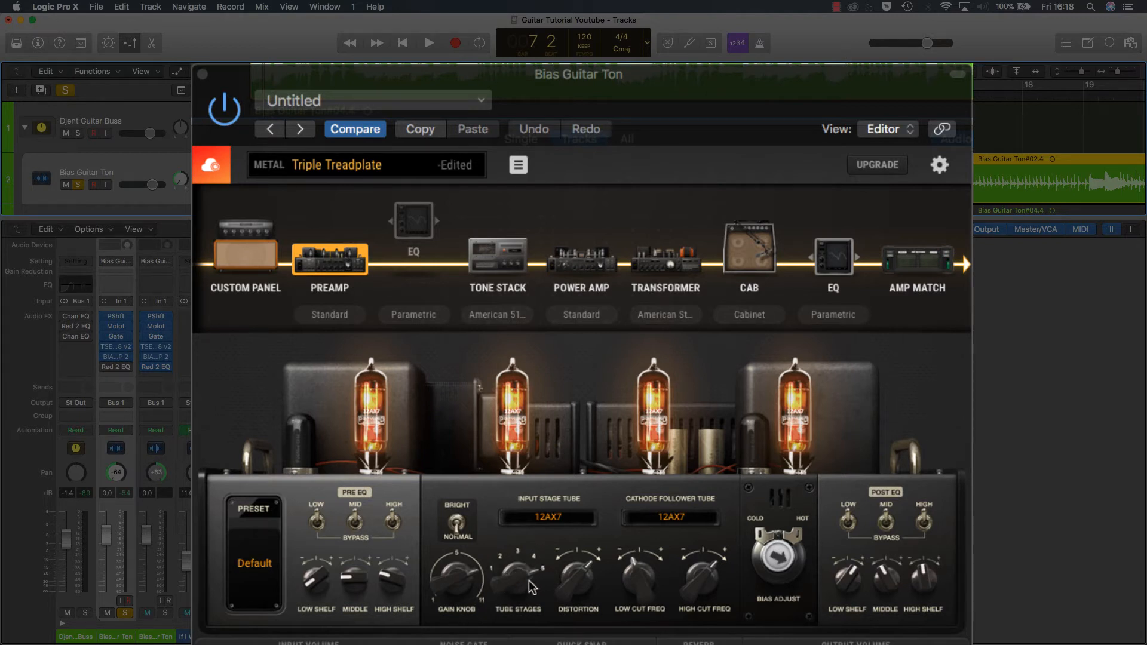
Step: Adjust the preamp's Tube Stages knob while listening to the guitar, and stop playback
key("space")
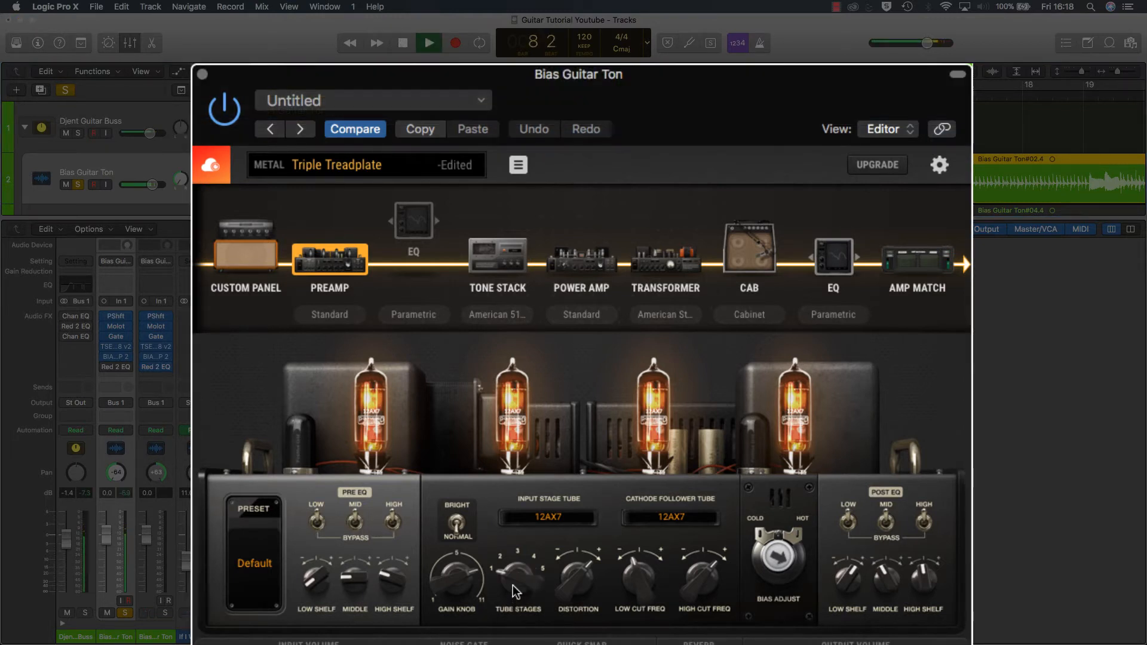
left_click_drag(512, 580, 521, 556)
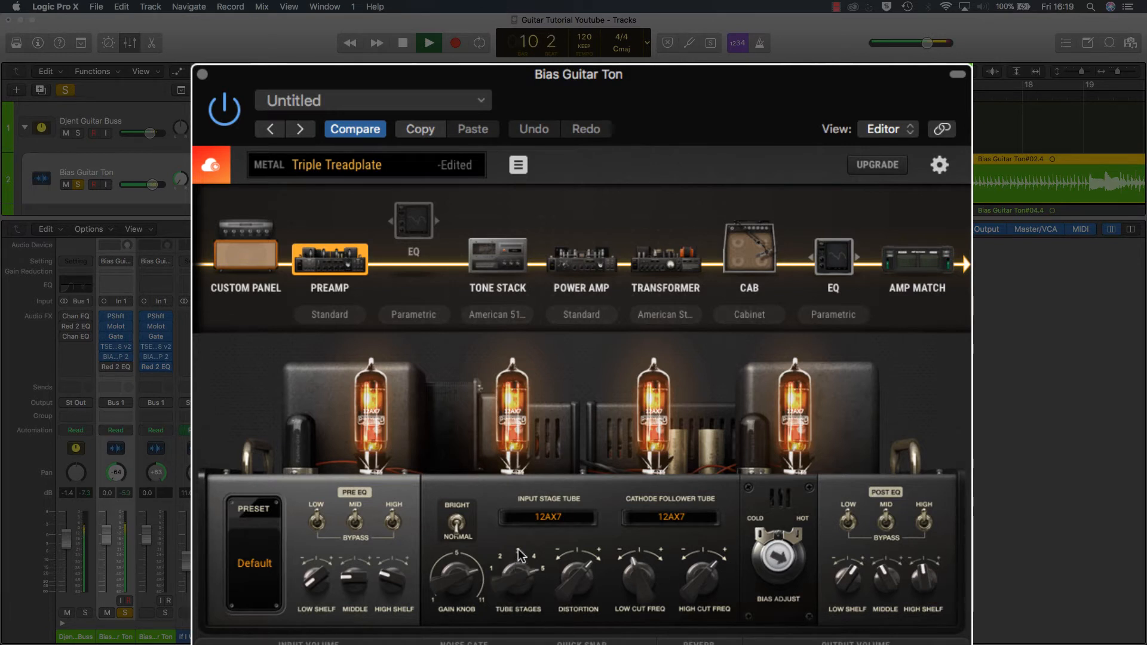
key("space")
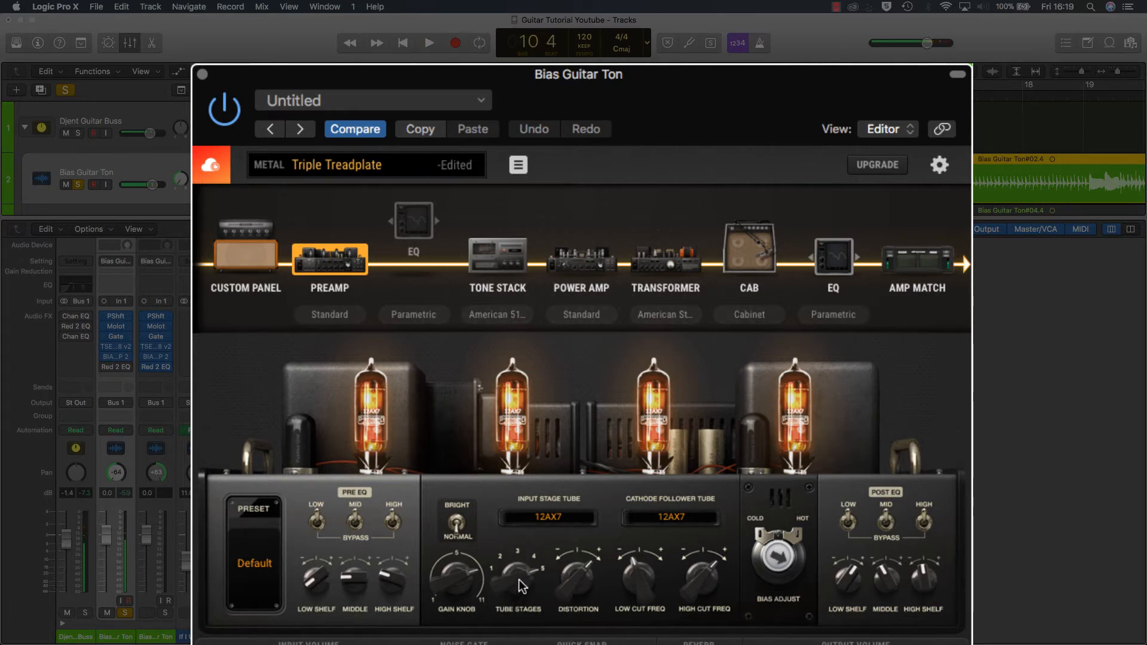
left_click_drag(514, 578, 513, 583)
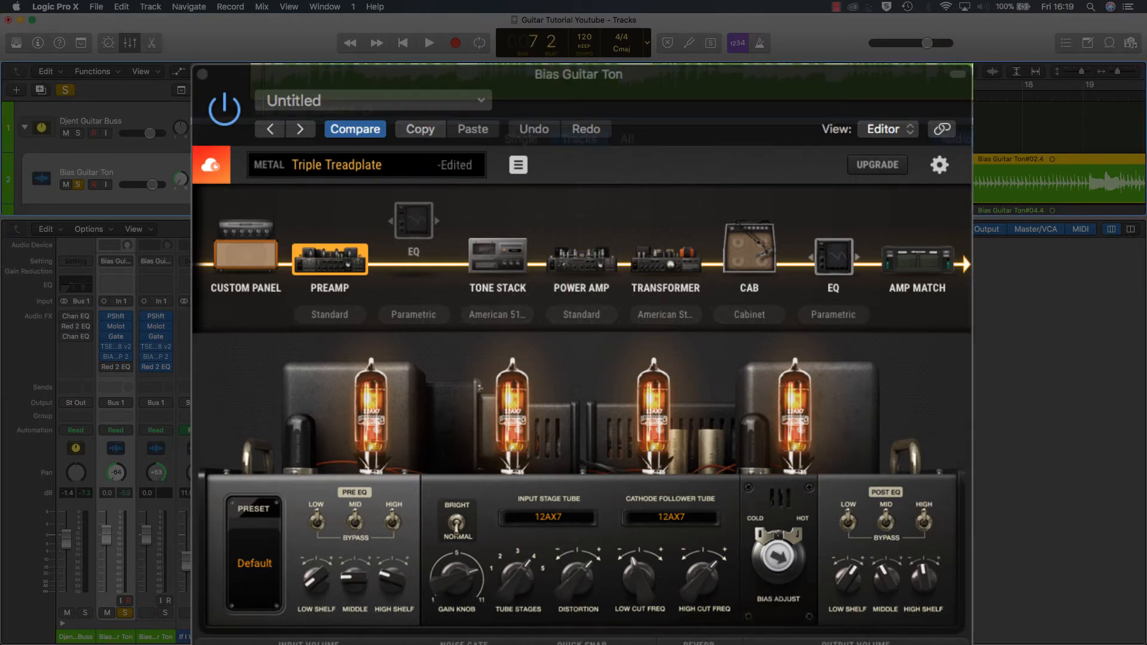
key("space")
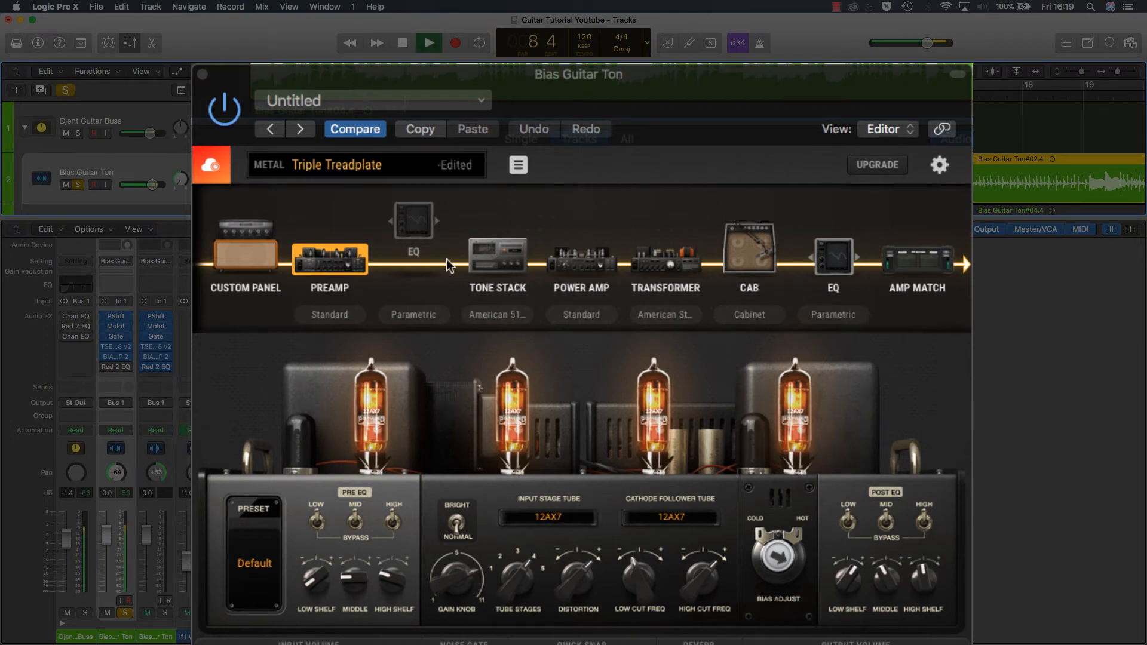
key("space")
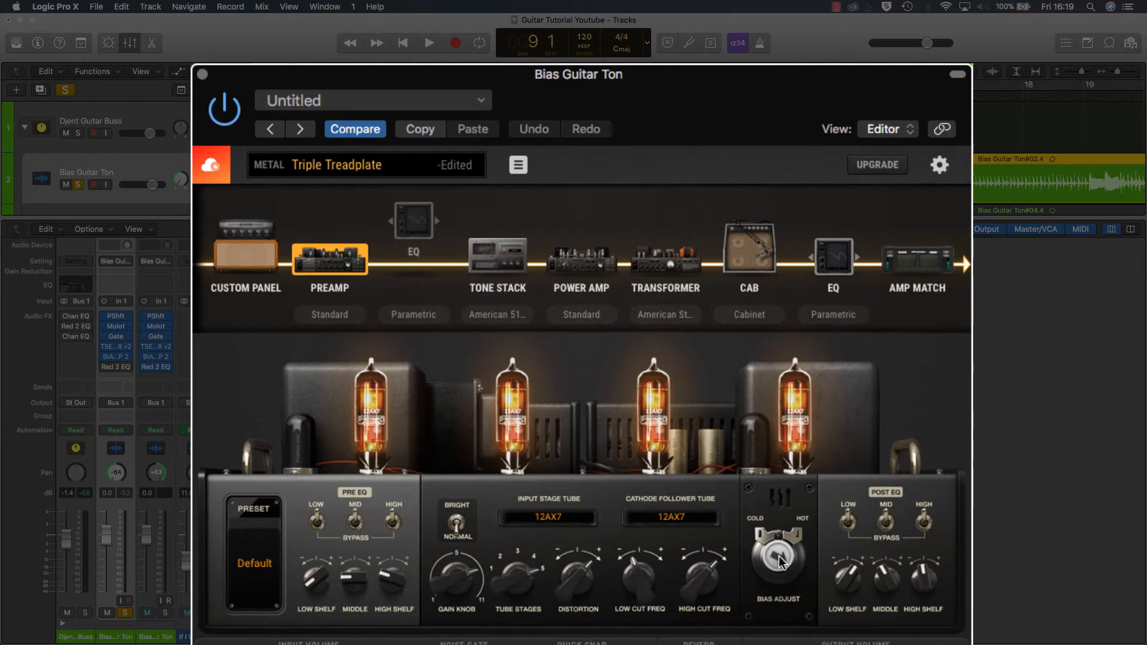
Step: Try different Bias Adjust positions between cold and hot on the preamp while playing the guitar, and stop playback
left_click_drag(779, 562, 788, 556)
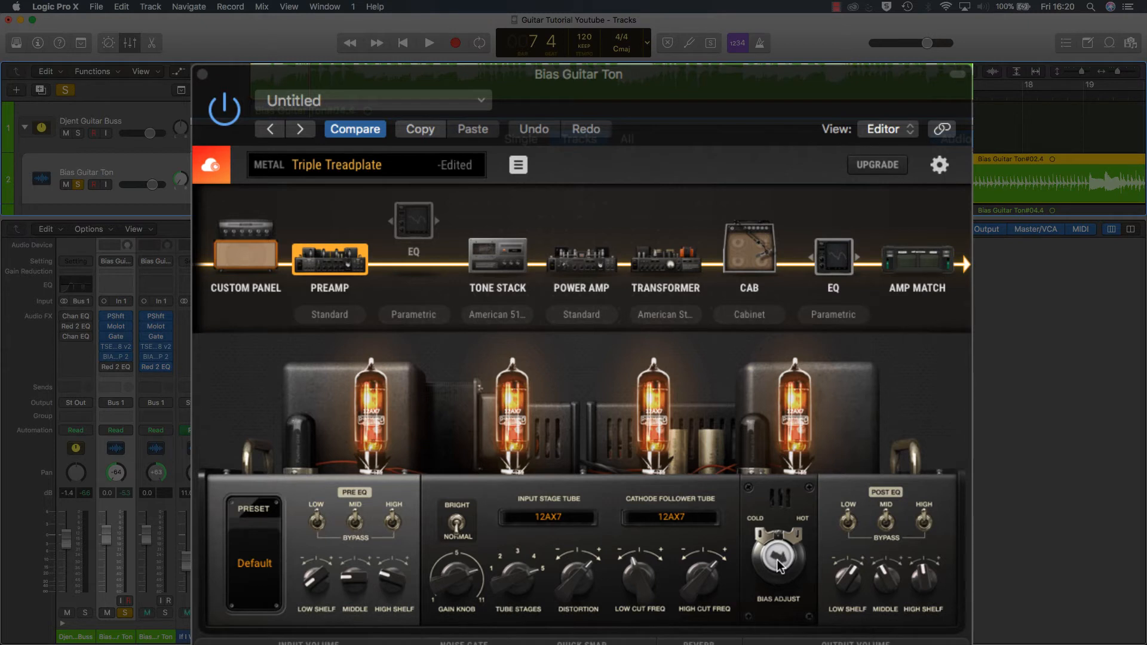
key("space")
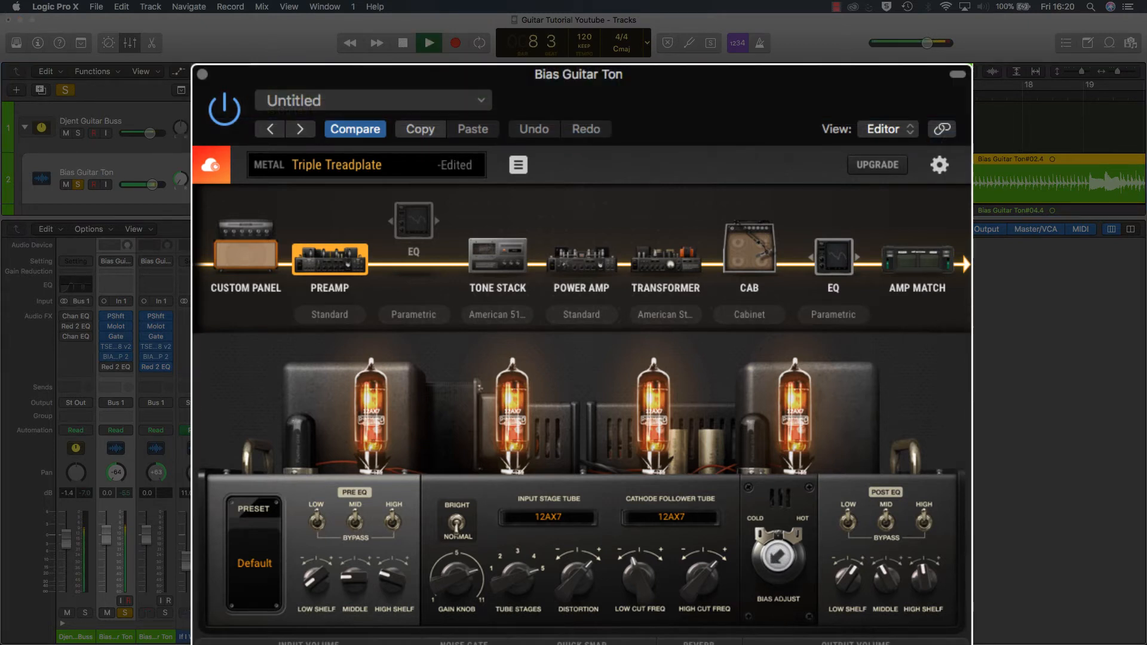
left_click_drag(773, 643, 767, 566)
key("space")
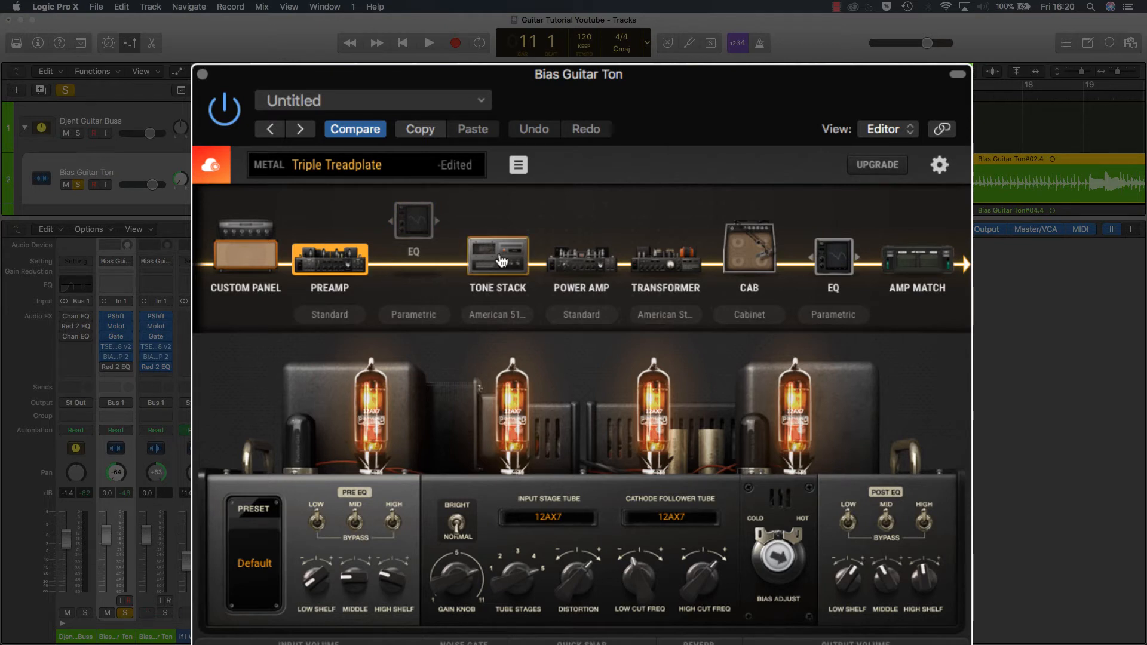
Step: Open the Tone Stack stage and examine the available tonestack topologies, keeping American 5153
left_click(474, 267)
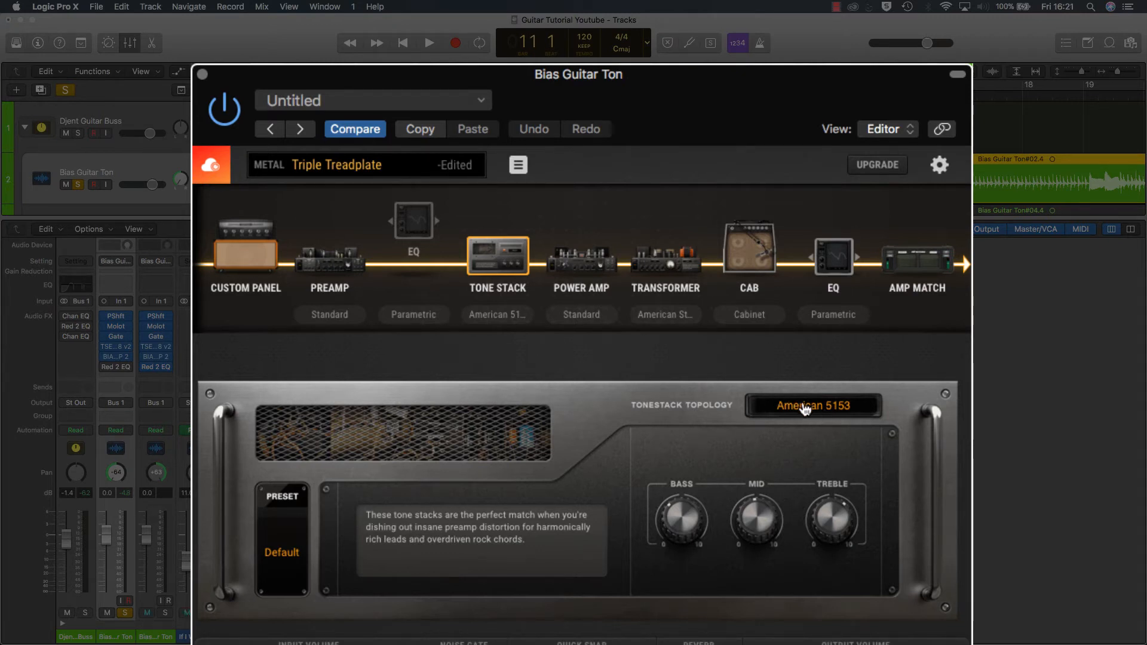
left_click(832, 406)
scroll(621, 456, "down", 6)
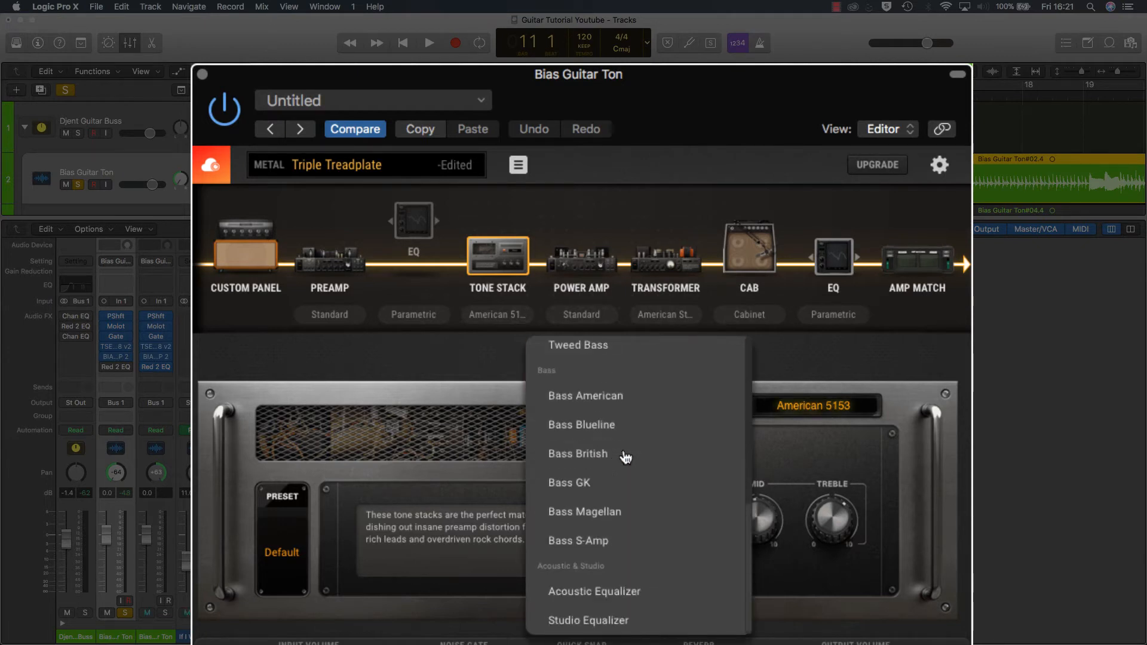
scroll(623, 456, "up", 2)
scroll(623, 455, "up", 4)
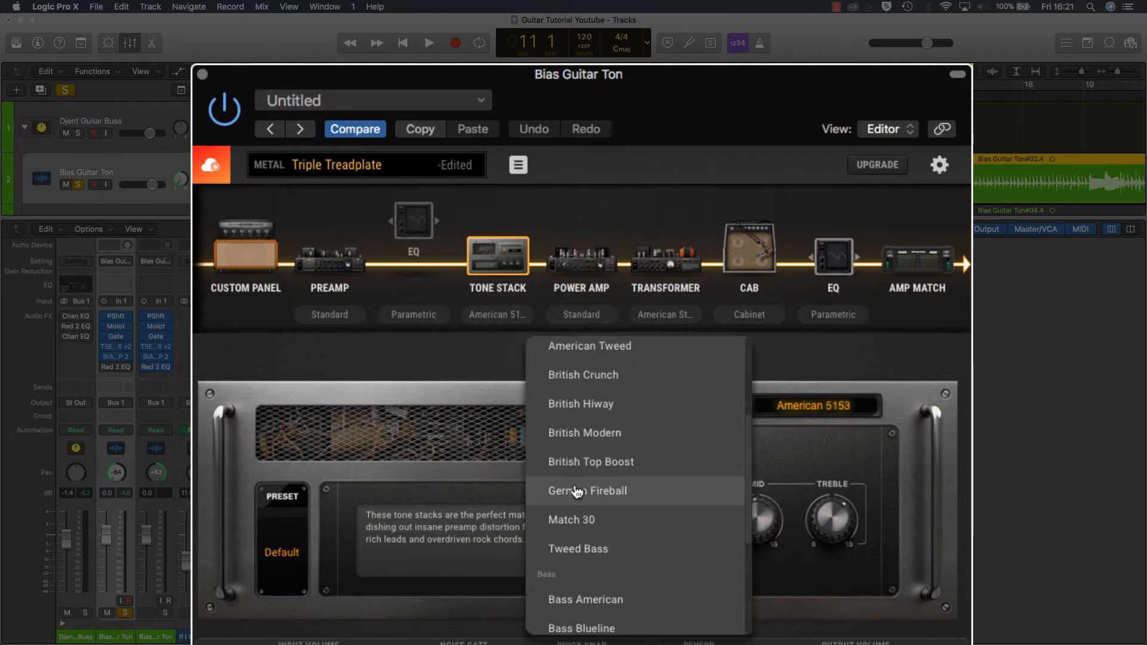
scroll(616, 493, "up", 3)
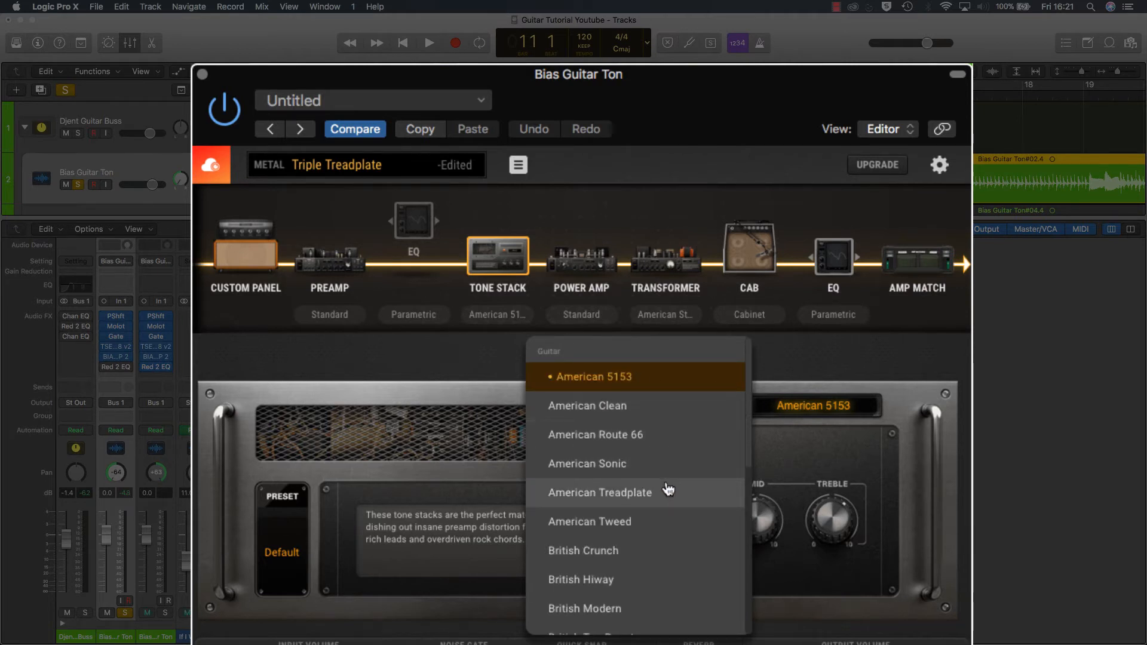
scroll(669, 489, "down", 1)
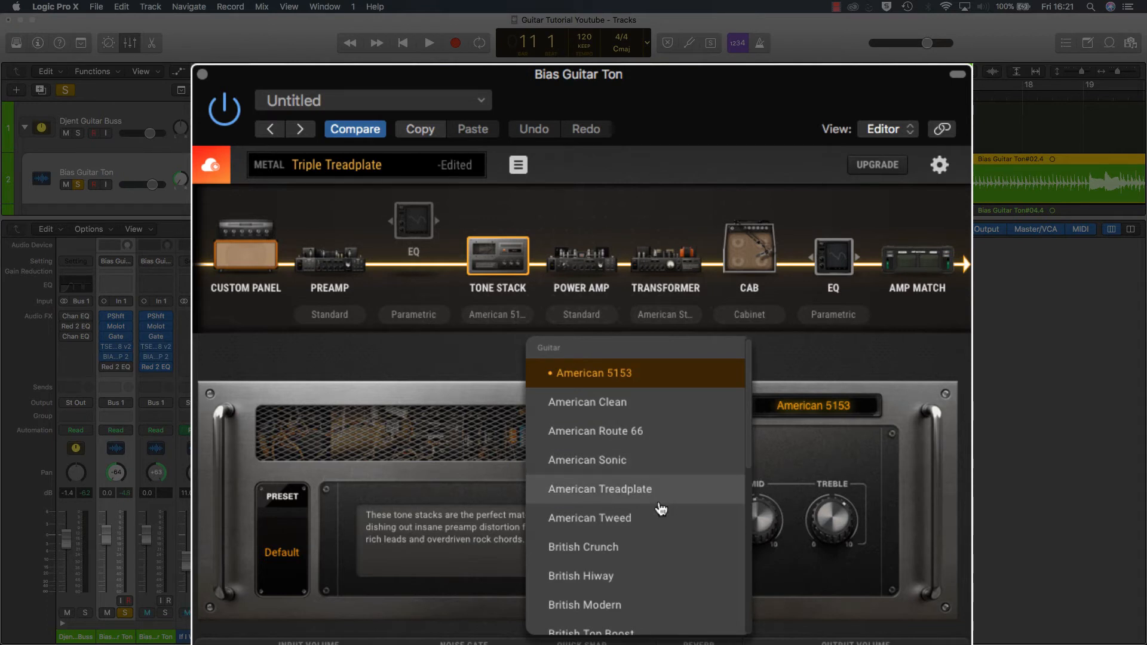
scroll(654, 490, "down", 1)
scroll(650, 483, "down", 1)
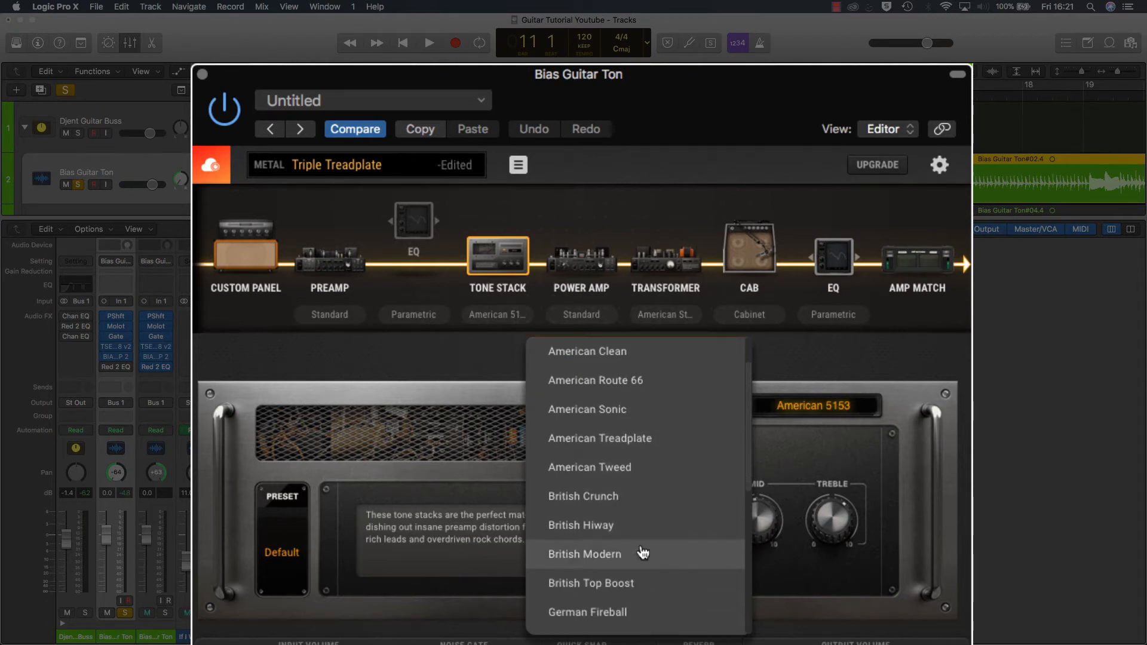
scroll(648, 555, "up", 2)
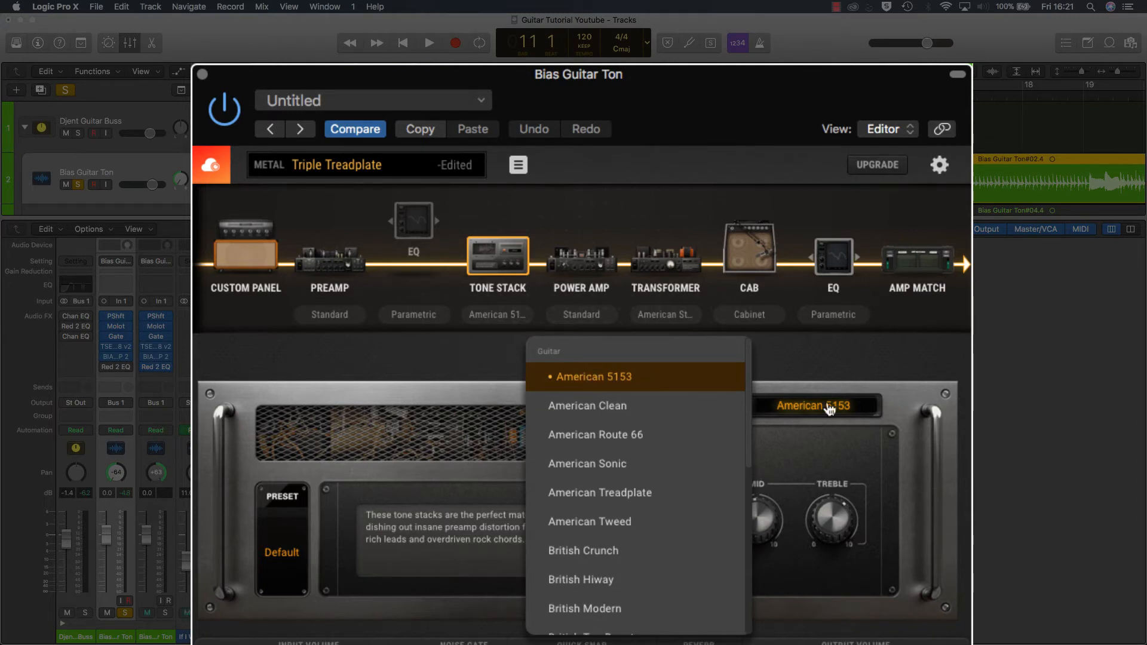
left_click(863, 446)
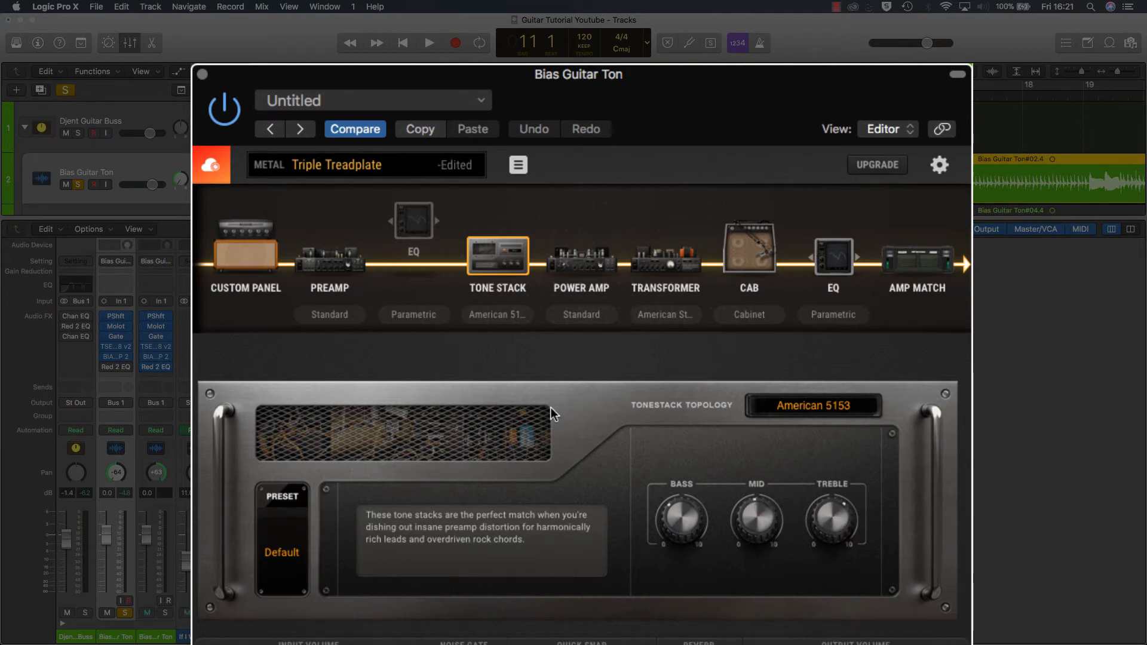
Step: Open the Power Amp stage and locate the Ignite Amps TPA-1 among the Audio Units plug-ins, inserting nothing
left_click(593, 271)
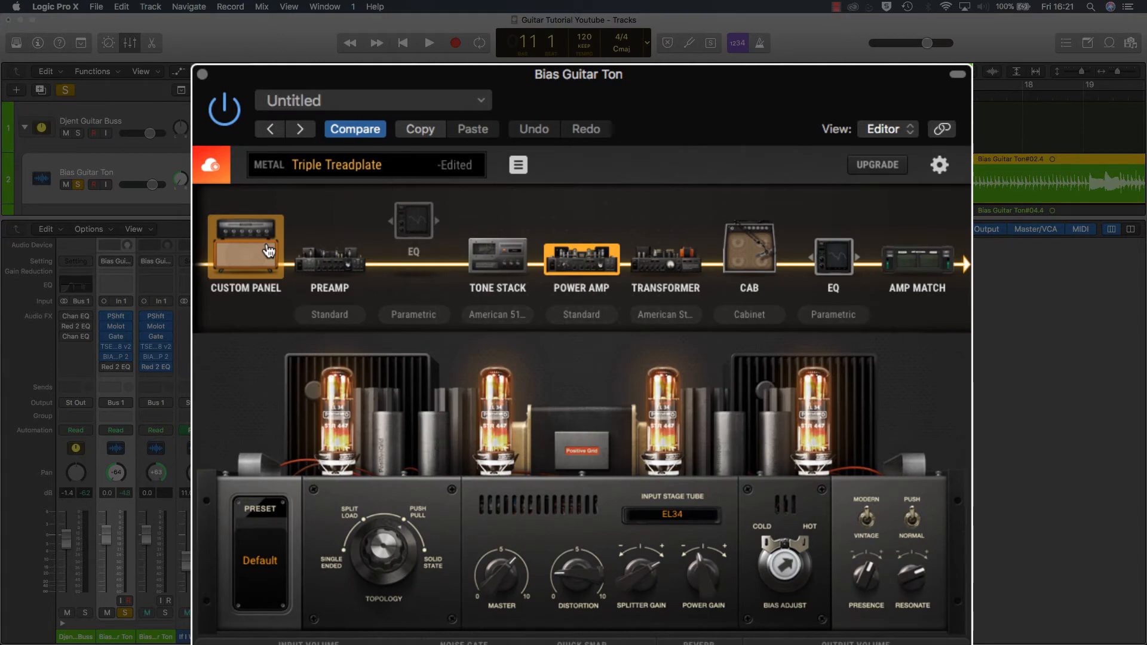
left_click(122, 376)
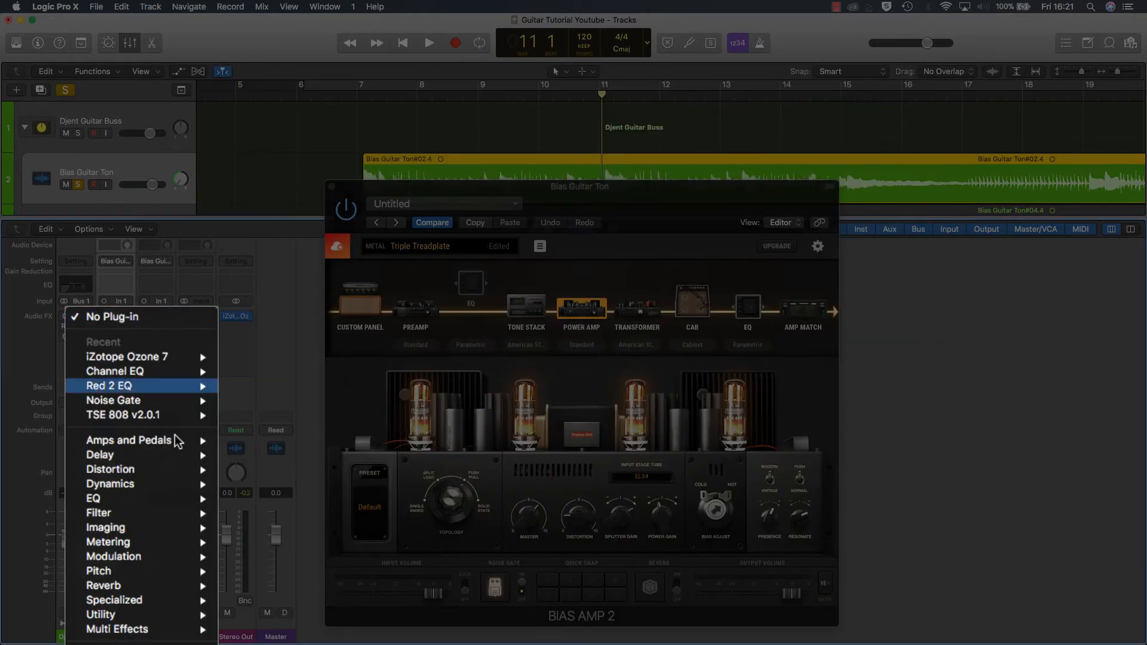
mouse_move(173, 597)
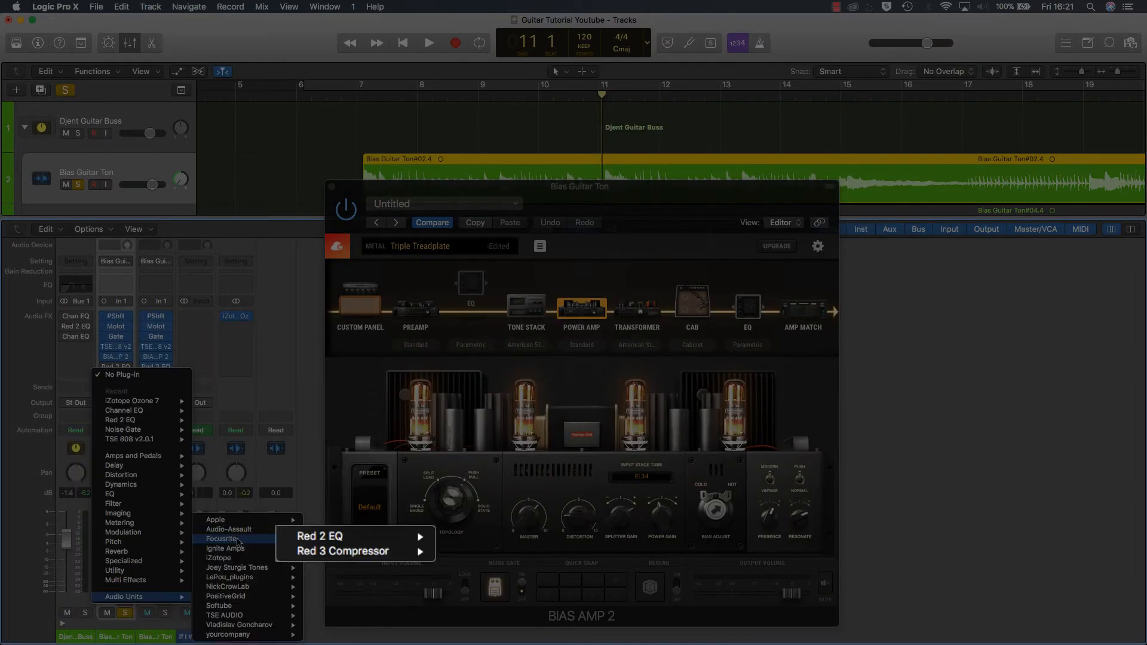
mouse_move(239, 549)
mouse_move(341, 567)
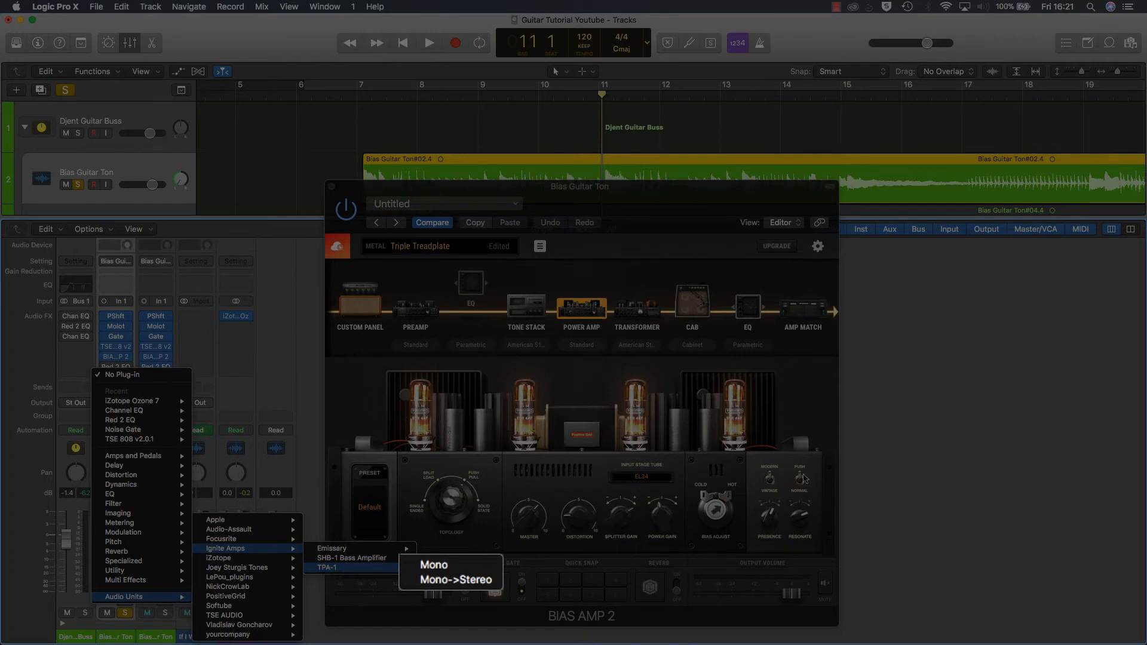
left_click(791, 390)
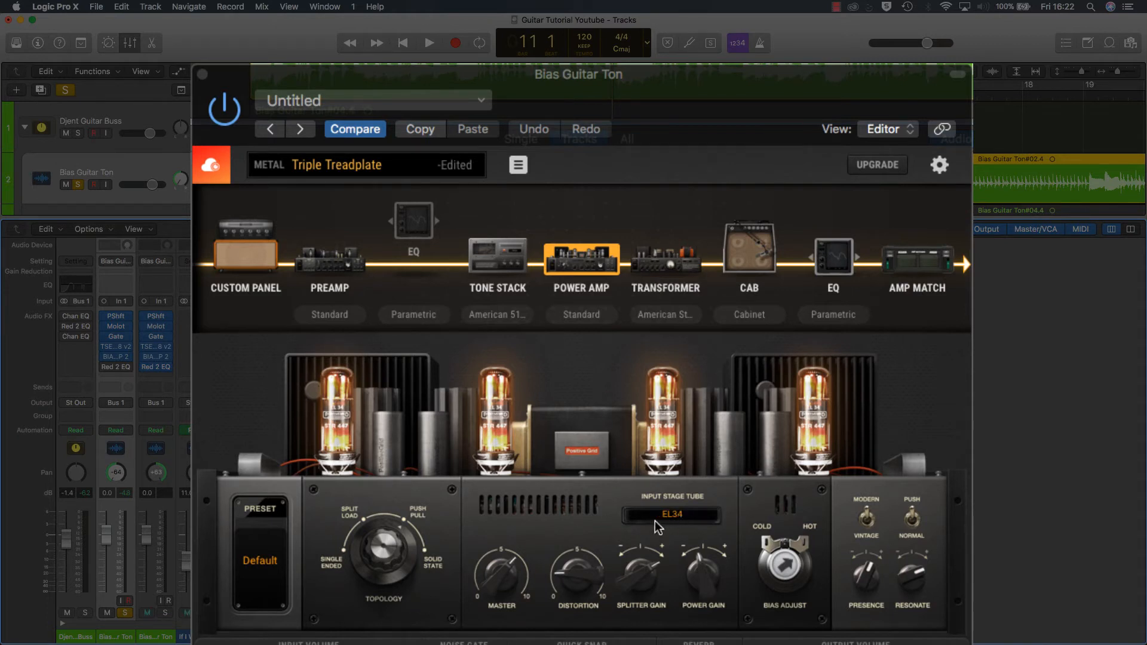
Step: Examine the available input stage tubes of the power amp, keeping EL34
left_click(674, 518)
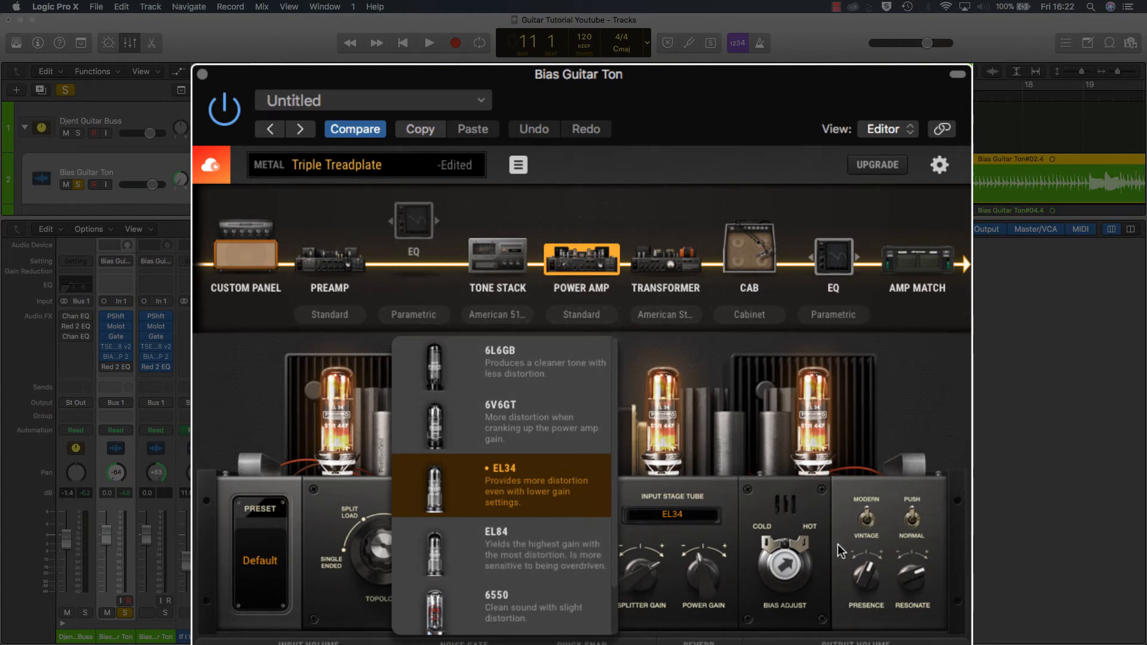
left_click(690, 520)
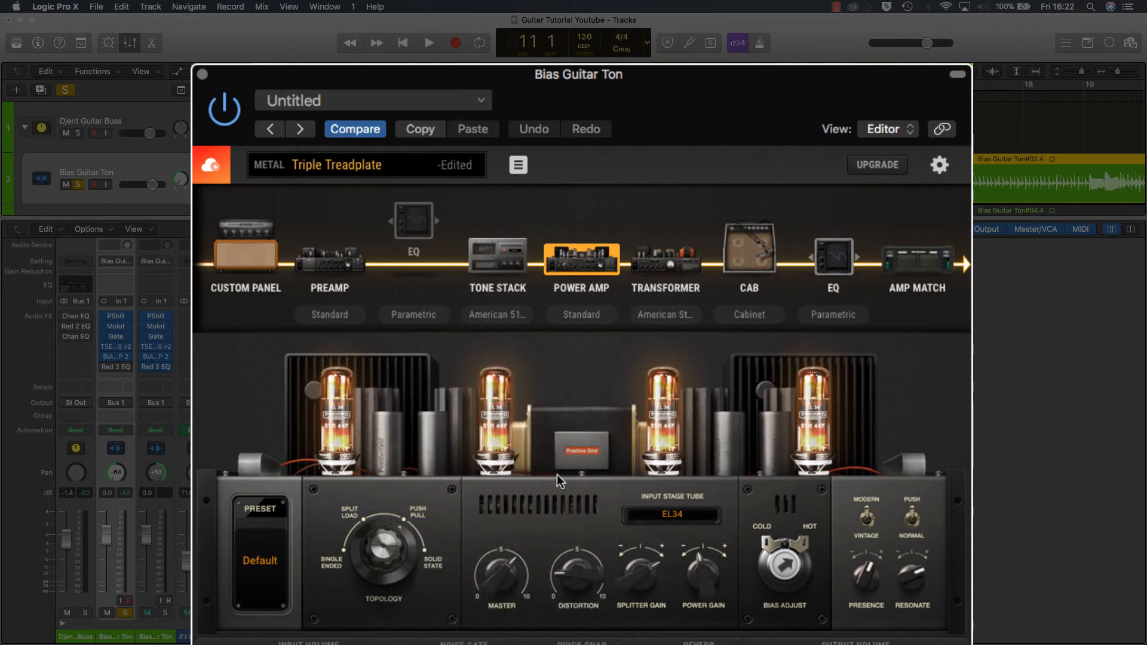
left_click(680, 516)
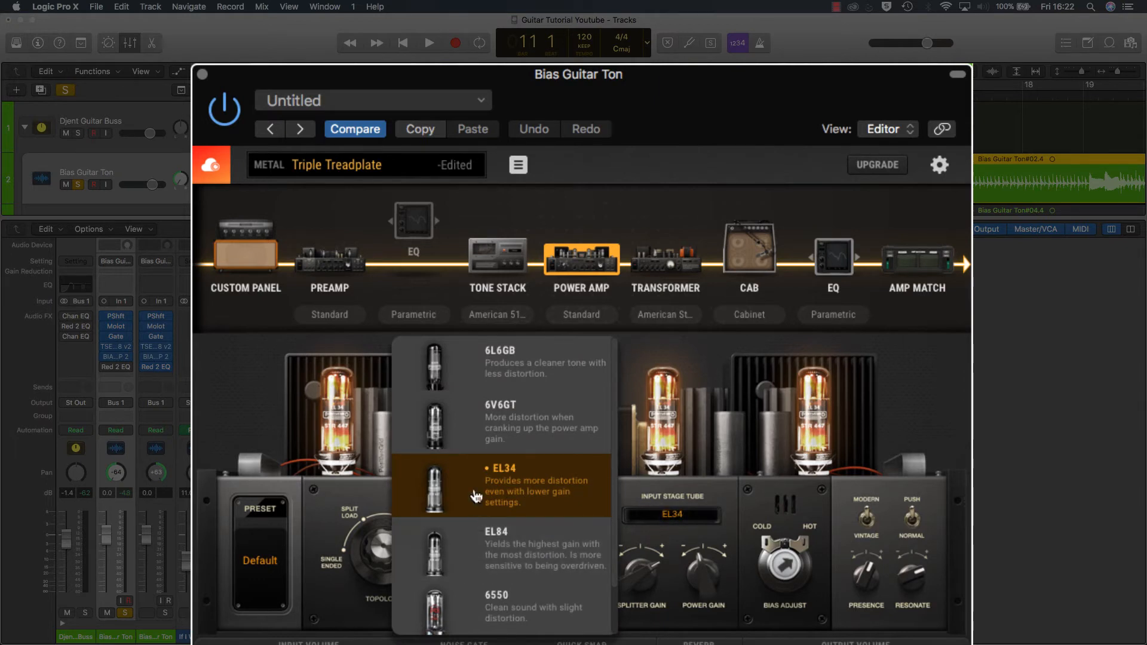
scroll(518, 578, "down", 1)
scroll(519, 579, "up", 1)
left_click(676, 517)
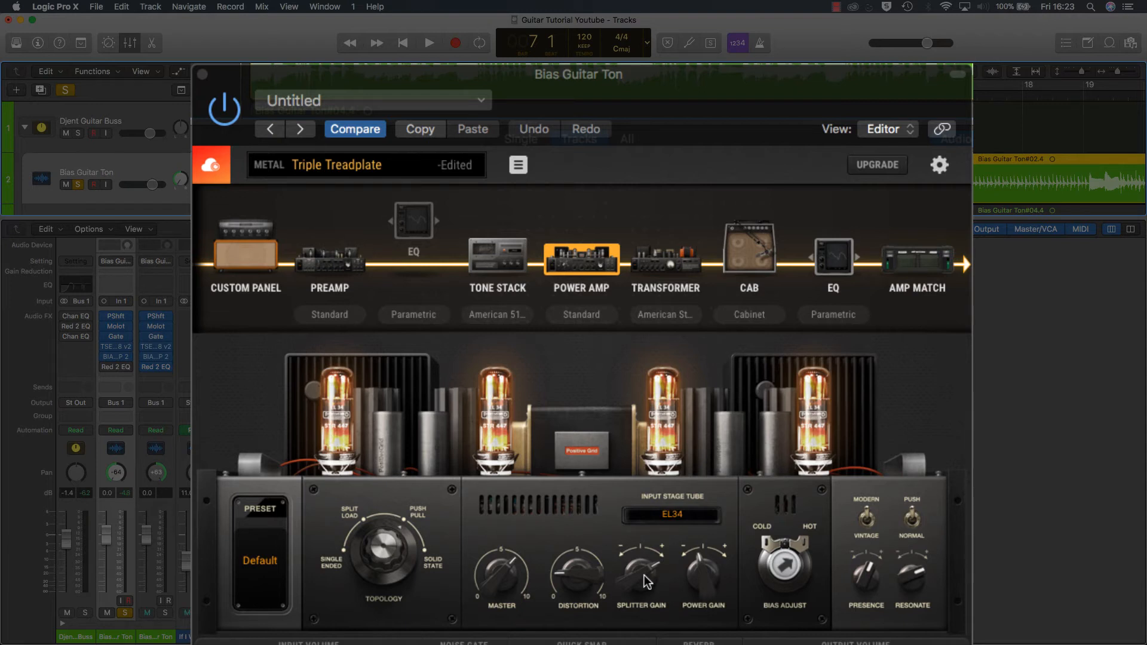
Step: Play the guitar from bar 7 while trying the power amp's Splitter Gain knob, and stop playback
key("space")
mouse_move(639, 574)
left_mouse_down()
mouse_move(634, 636)
mouse_move(623, 579)
left_mouse_up()
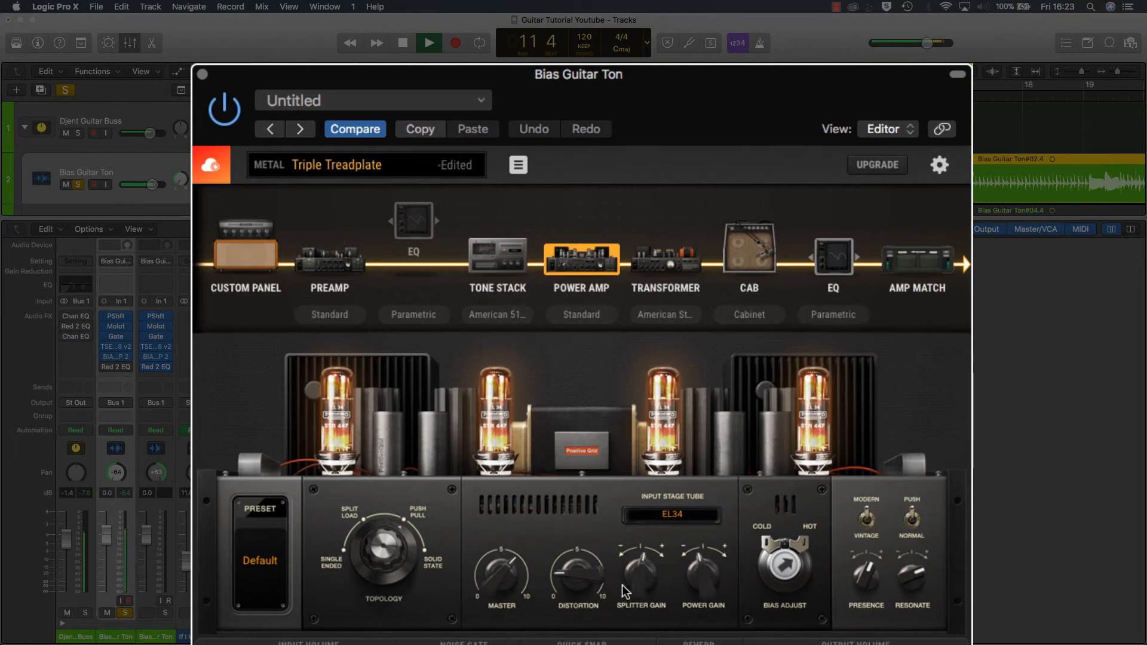
key("space")
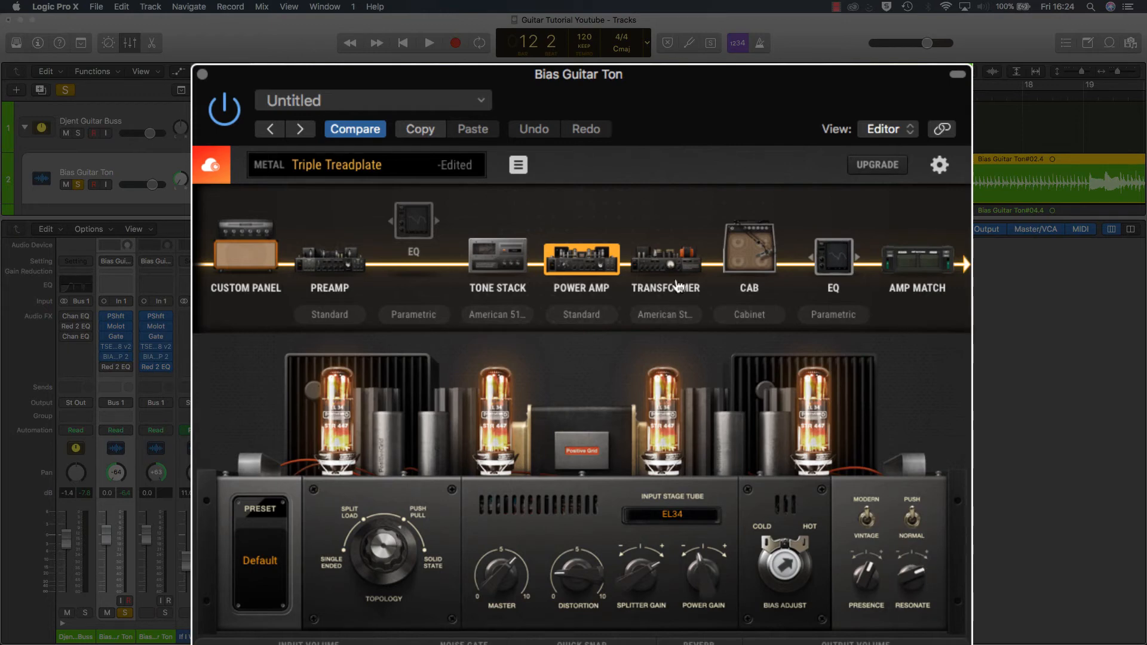
Step: Open the Transformer stage and examine the available transformer types, keeping American Style
left_click(666, 260)
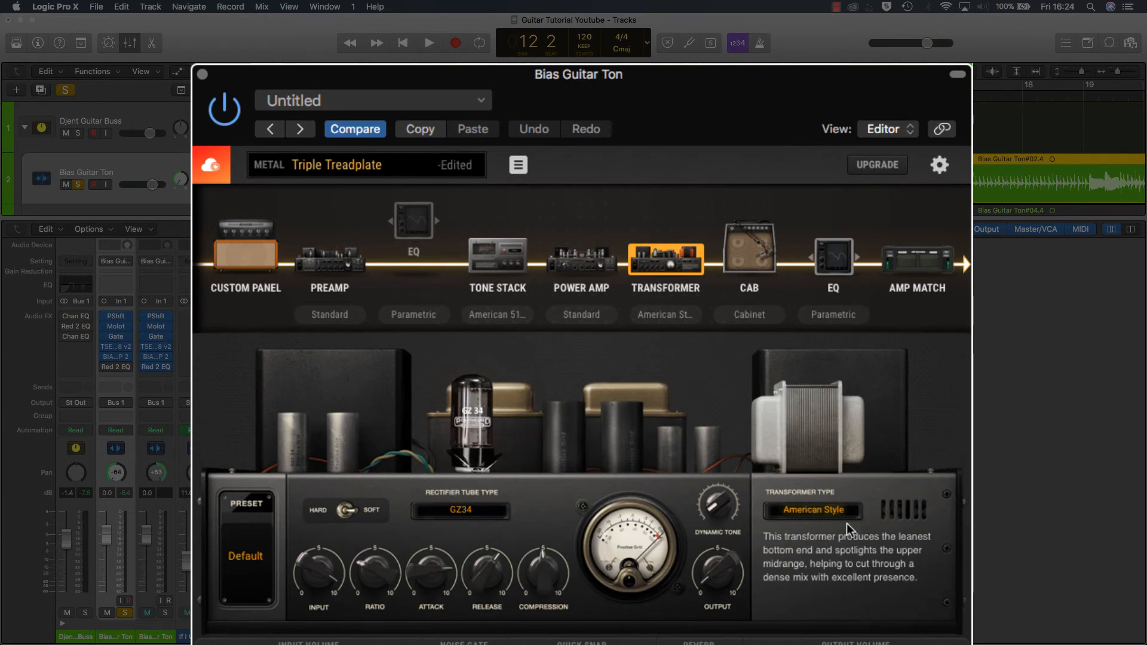
left_click(839, 517)
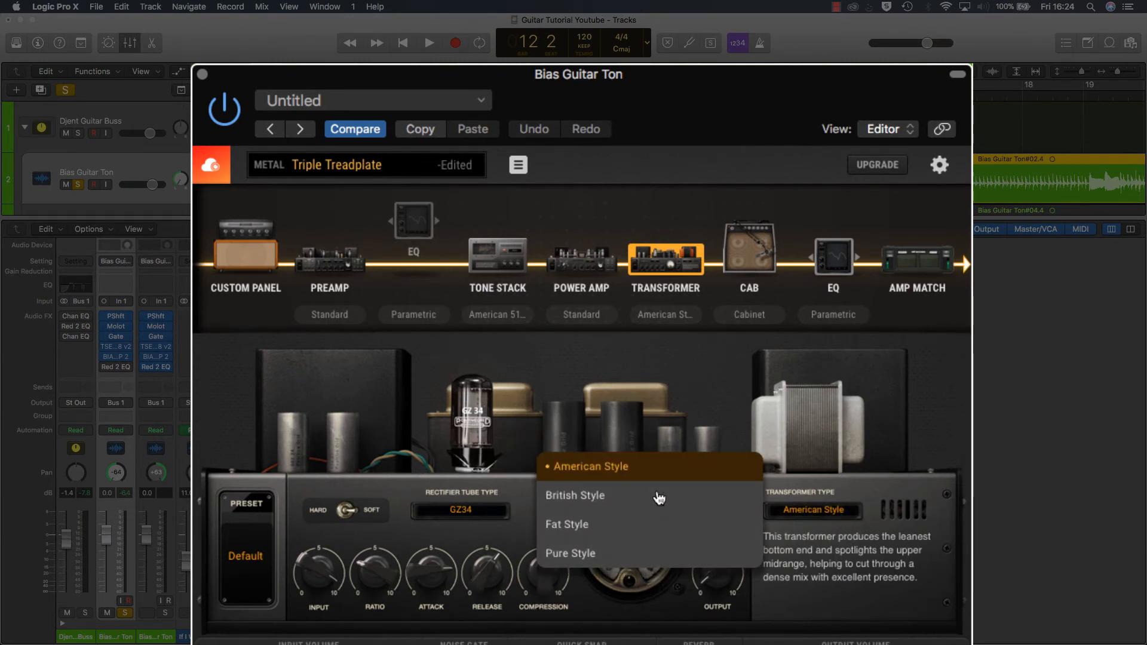
left_click(866, 558)
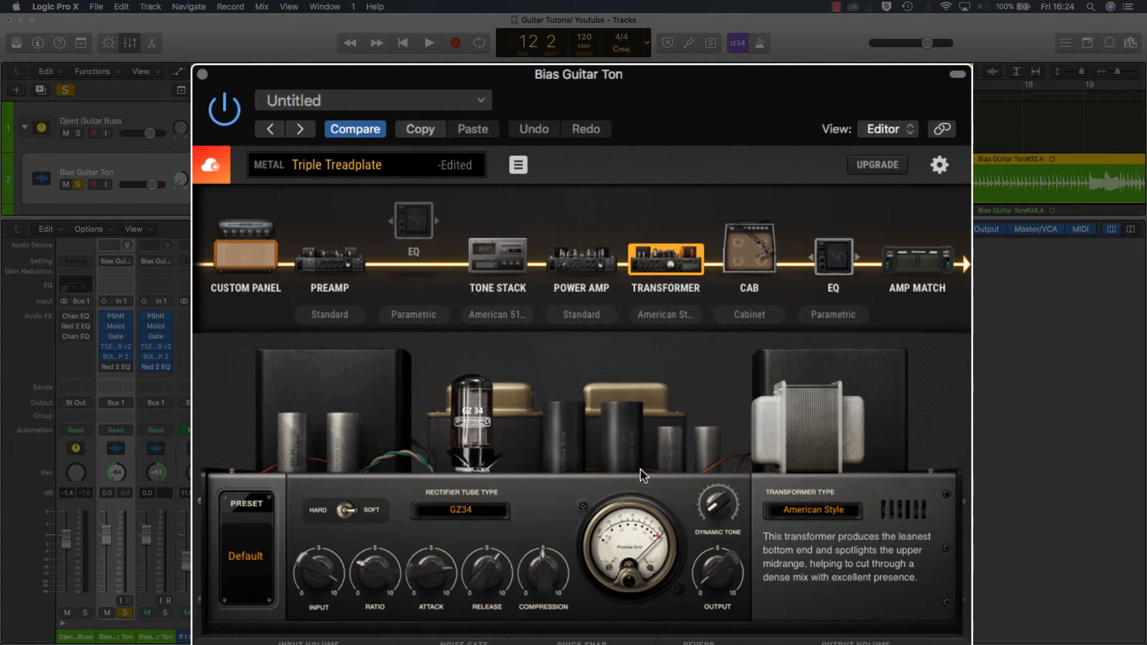
Step: Examine the rectifier tube types of the Transformer stage, keeping GZ34
left_click(466, 515)
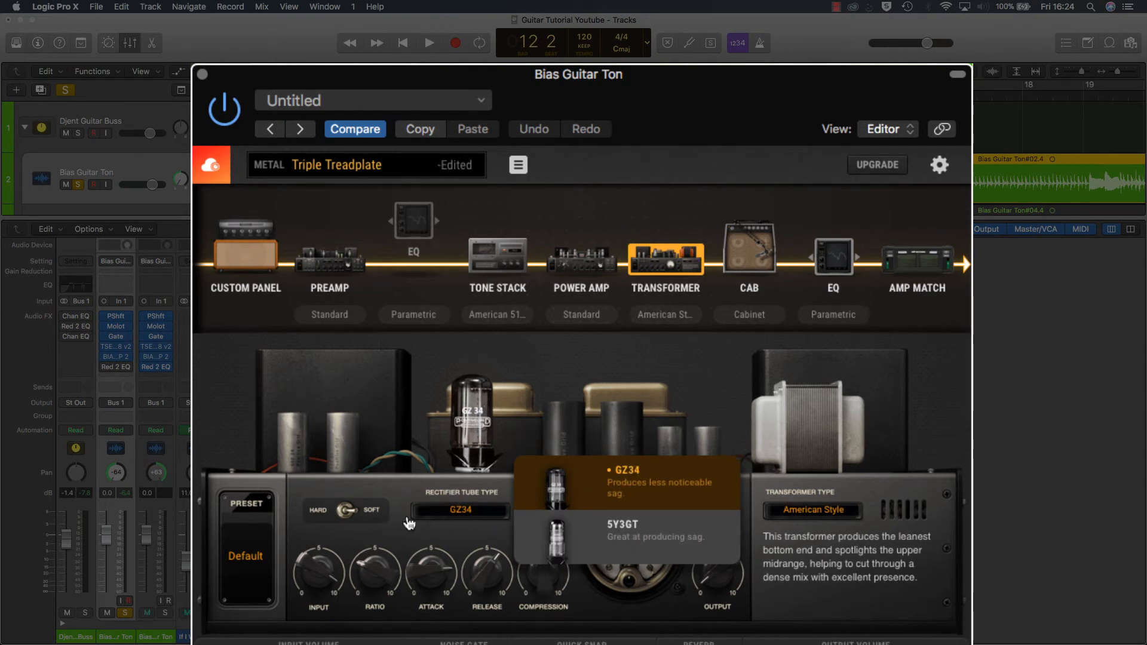
left_click(431, 518)
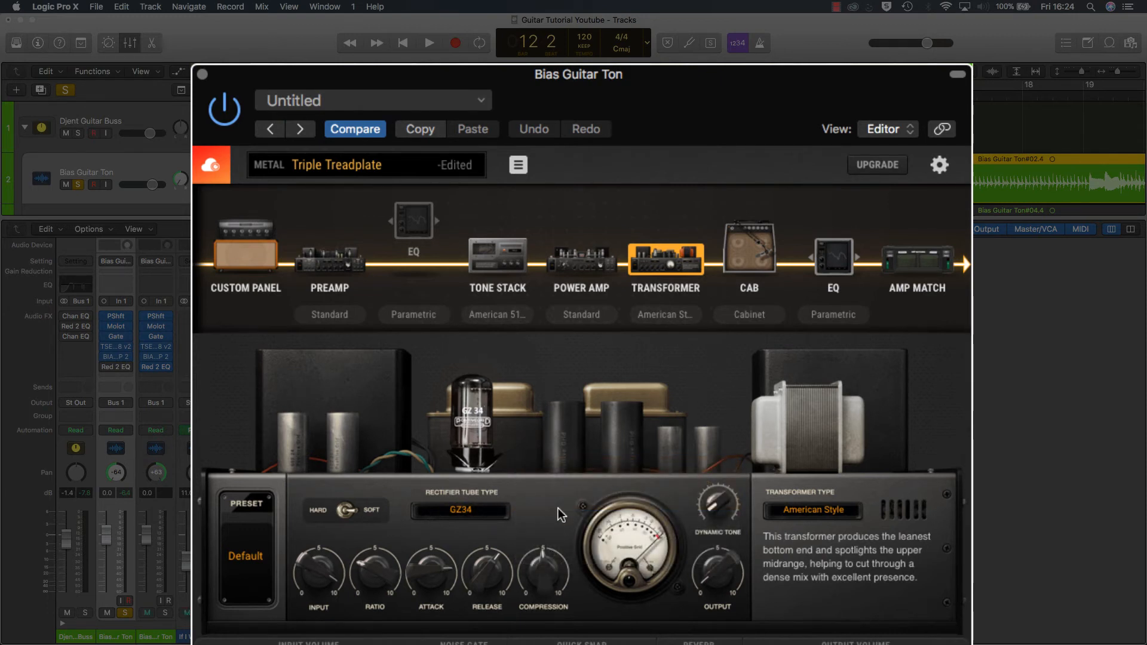
left_click(461, 509)
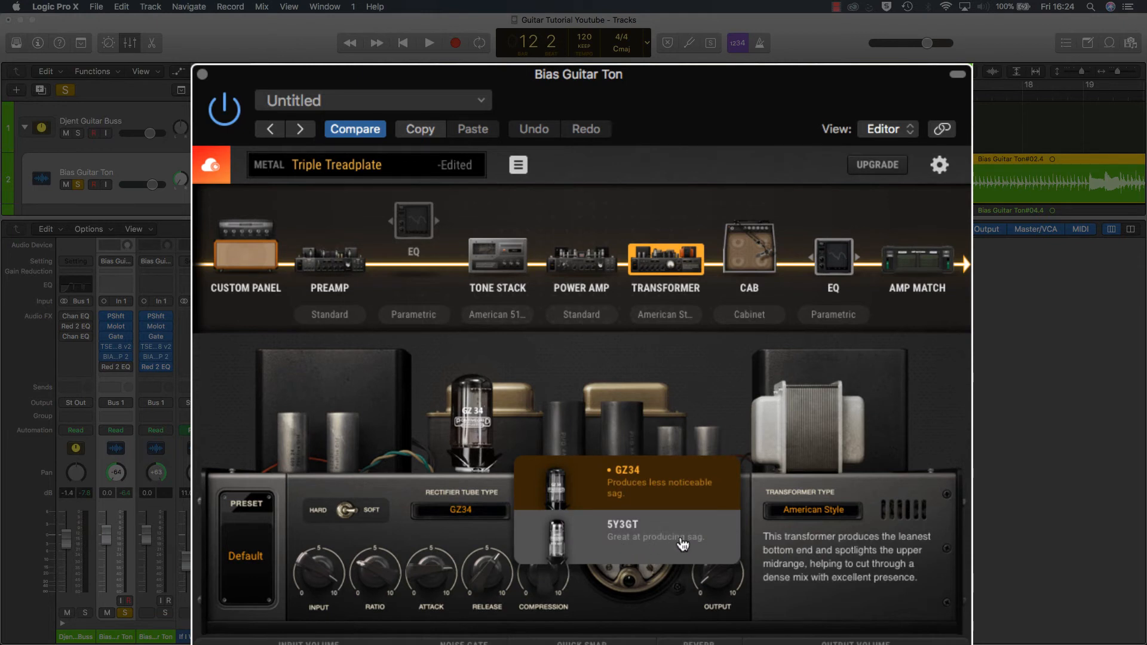
left_click(444, 518)
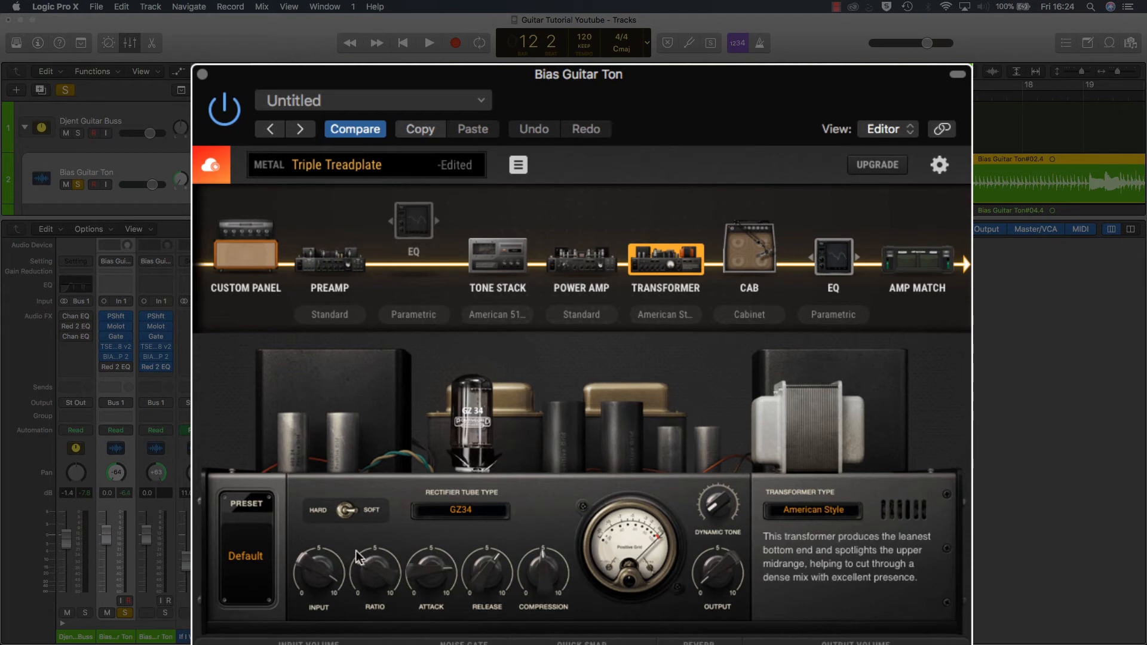
Step: Play the guitar from bar 7 while trying the transformer's Dynamic Tone knob, and stop playback
left_click_drag(367, 576, 399, 568)
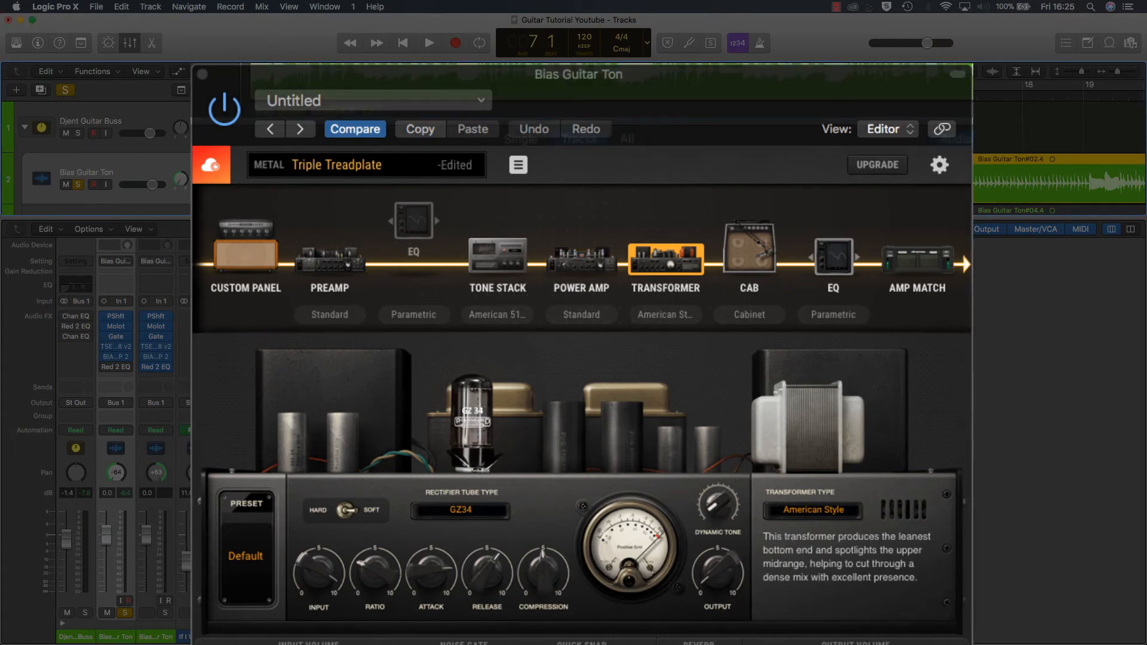
key("space")
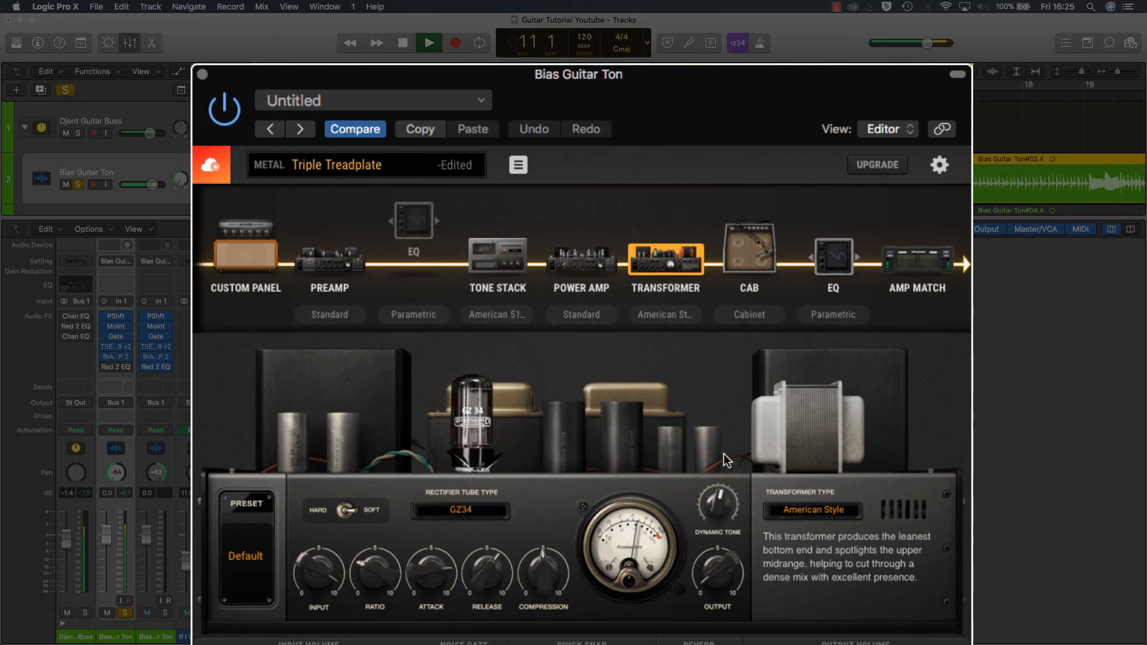
left_click_drag(725, 504, 723, 540)
key("space")
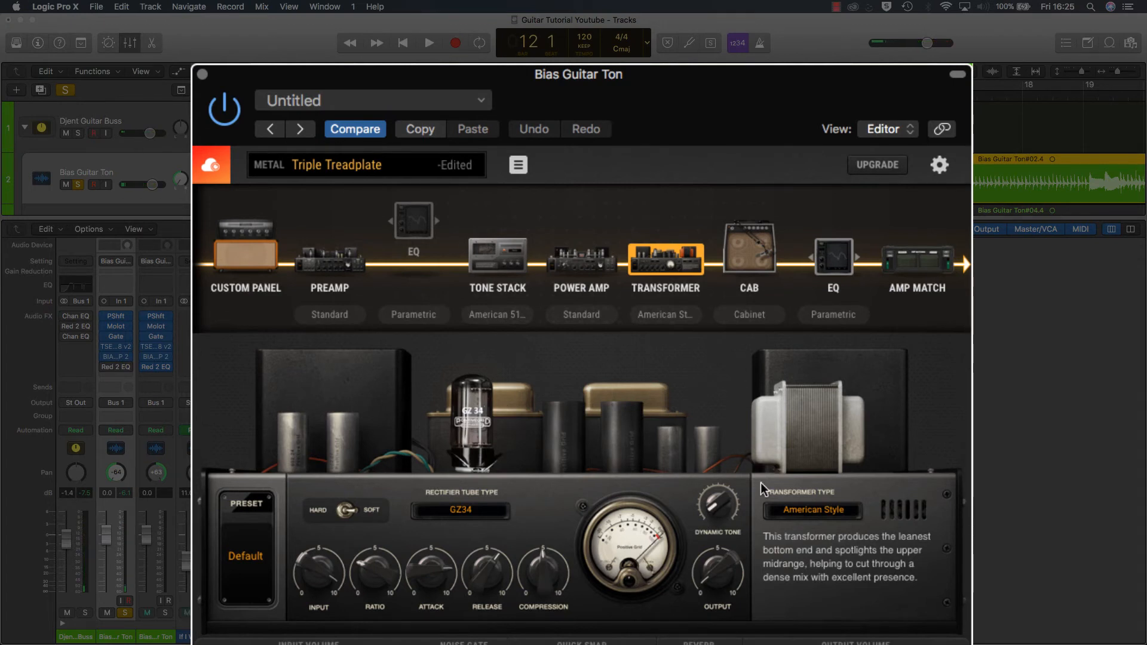
Step: Open the Cab stage and examine the BIAS AMP and Celestion cabinet banks, including the 4 Speakers models, keeping OR V-30s
left_click(765, 268)
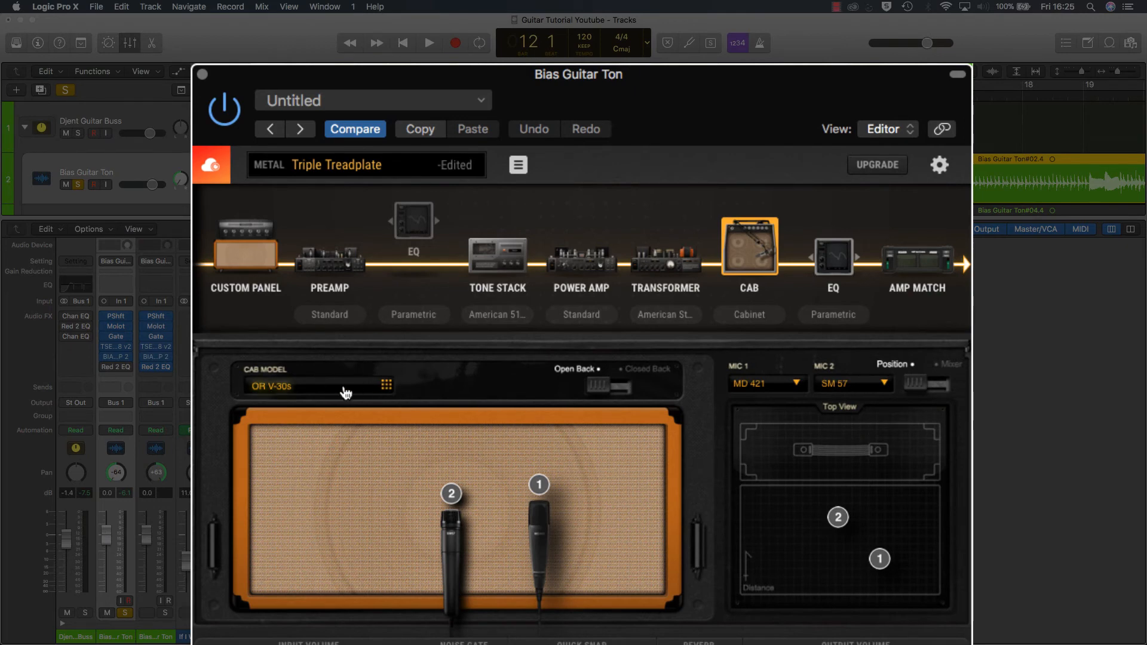
left_click(321, 389)
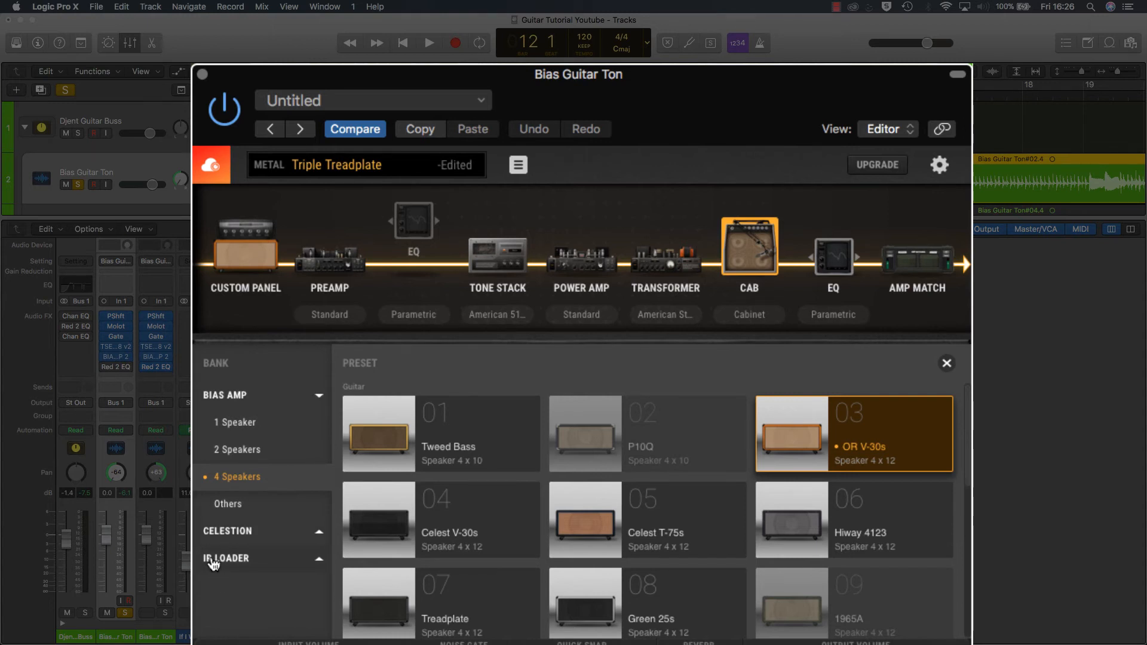
left_click(239, 532)
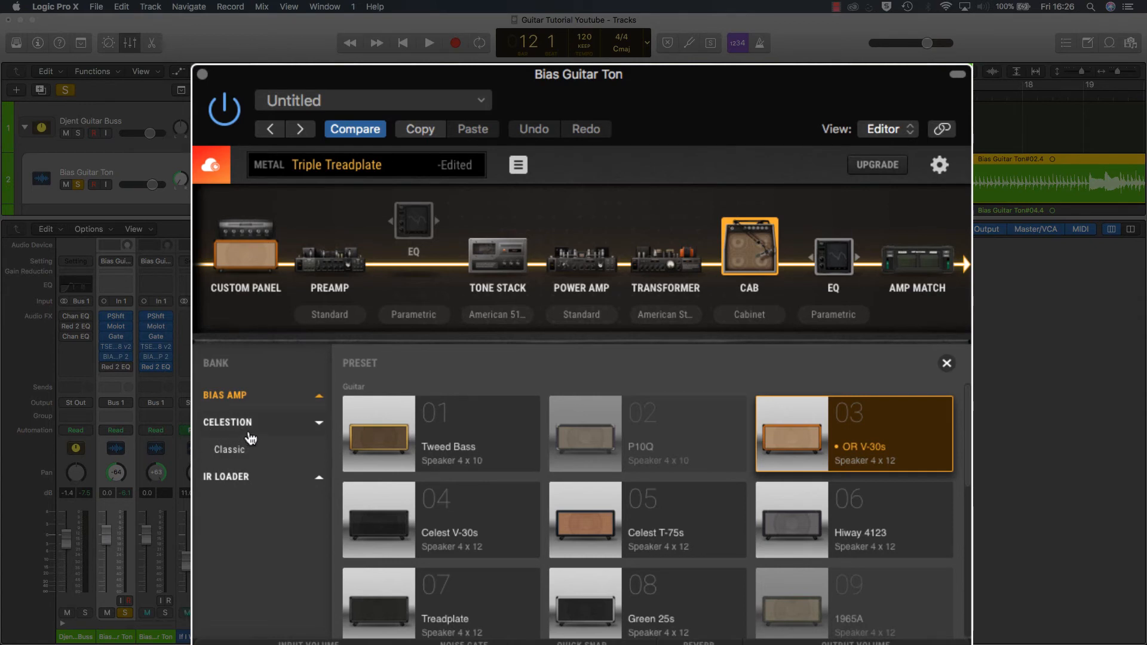
left_click(247, 433)
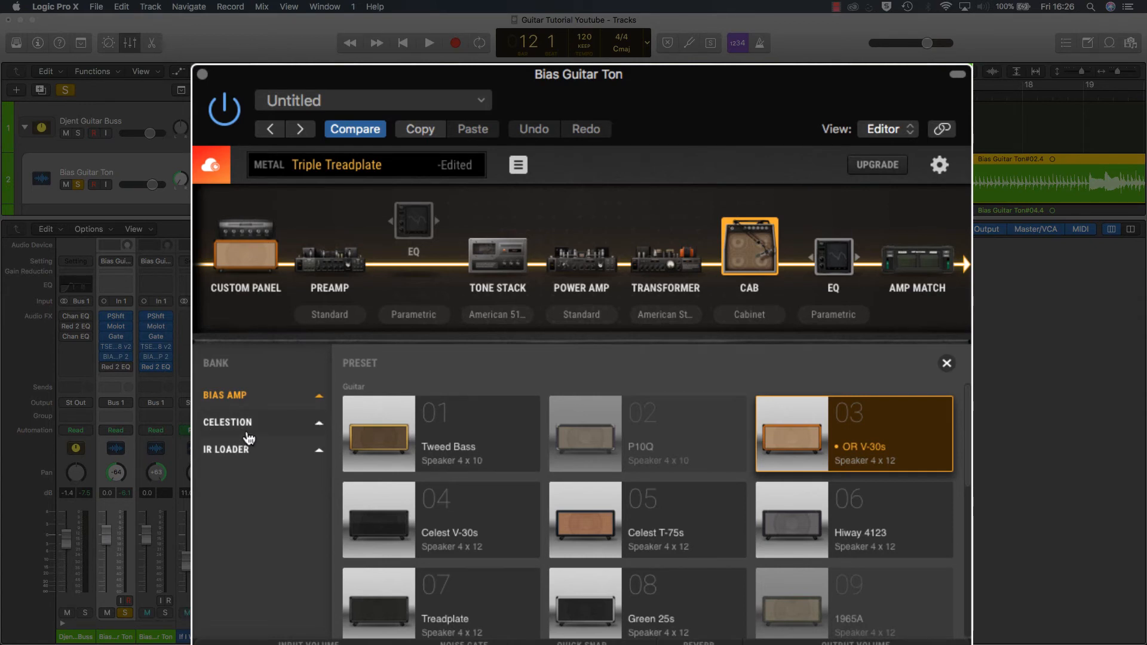
left_click(273, 401)
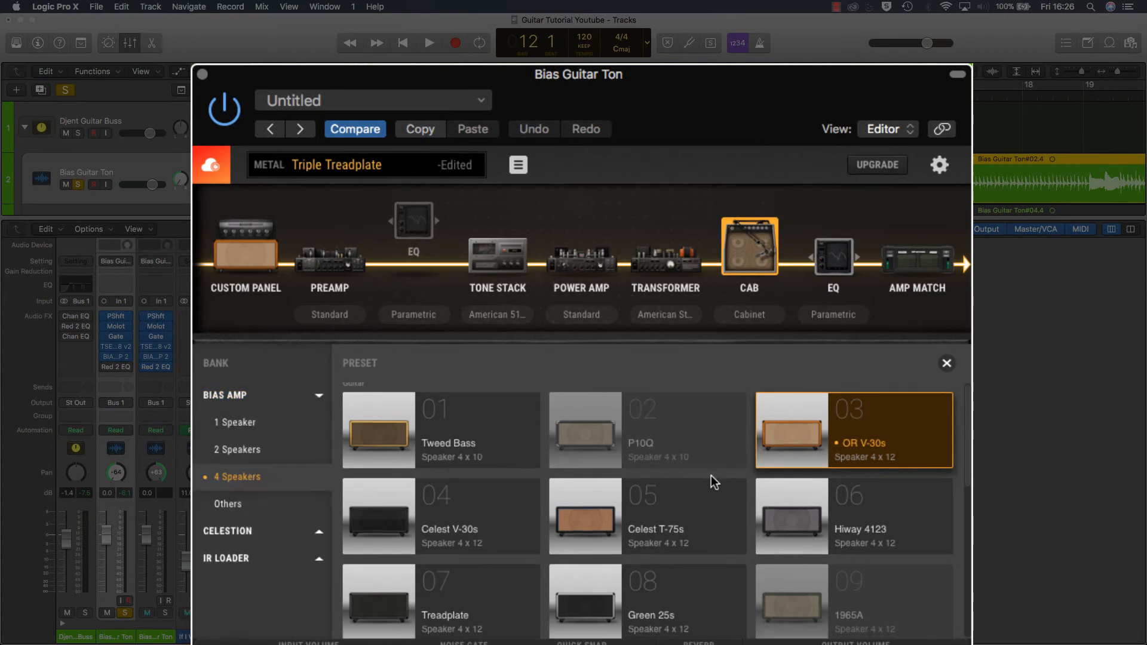
scroll(708, 481, "down", 5)
scroll(464, 569, "up", 2)
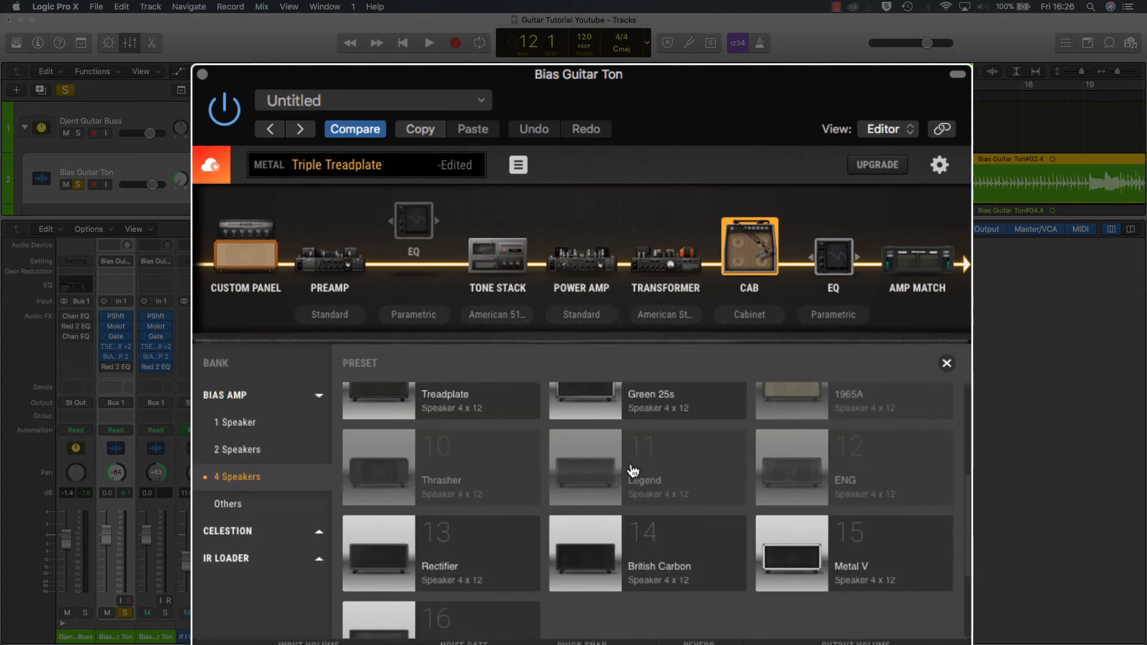
scroll(888, 421, "up", 4)
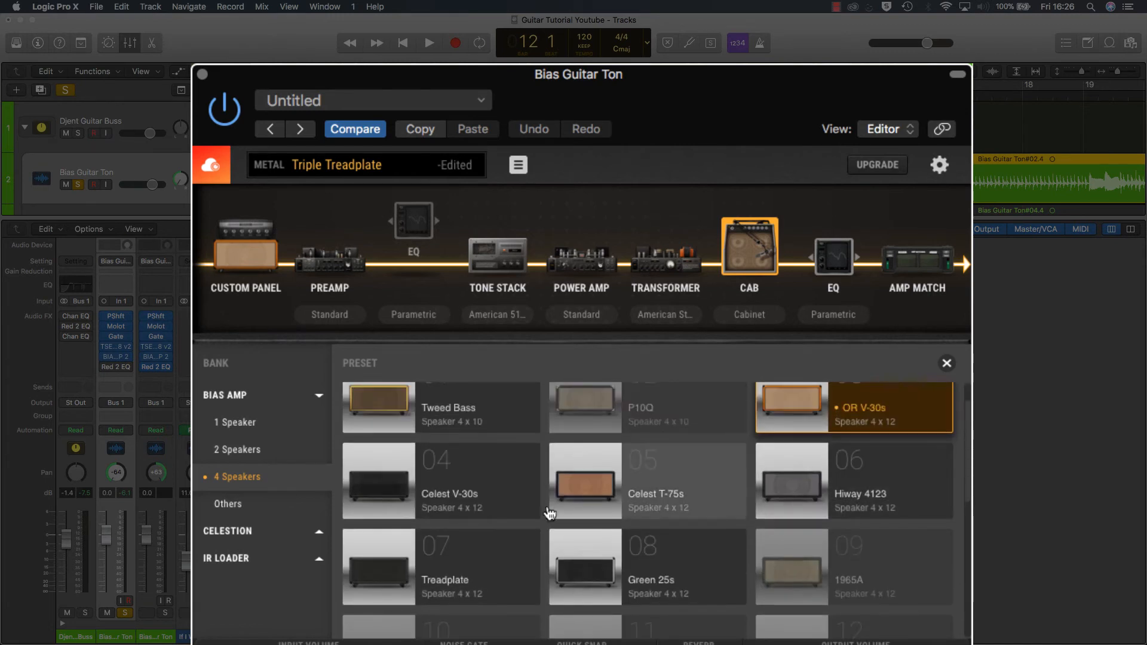
left_click(293, 395)
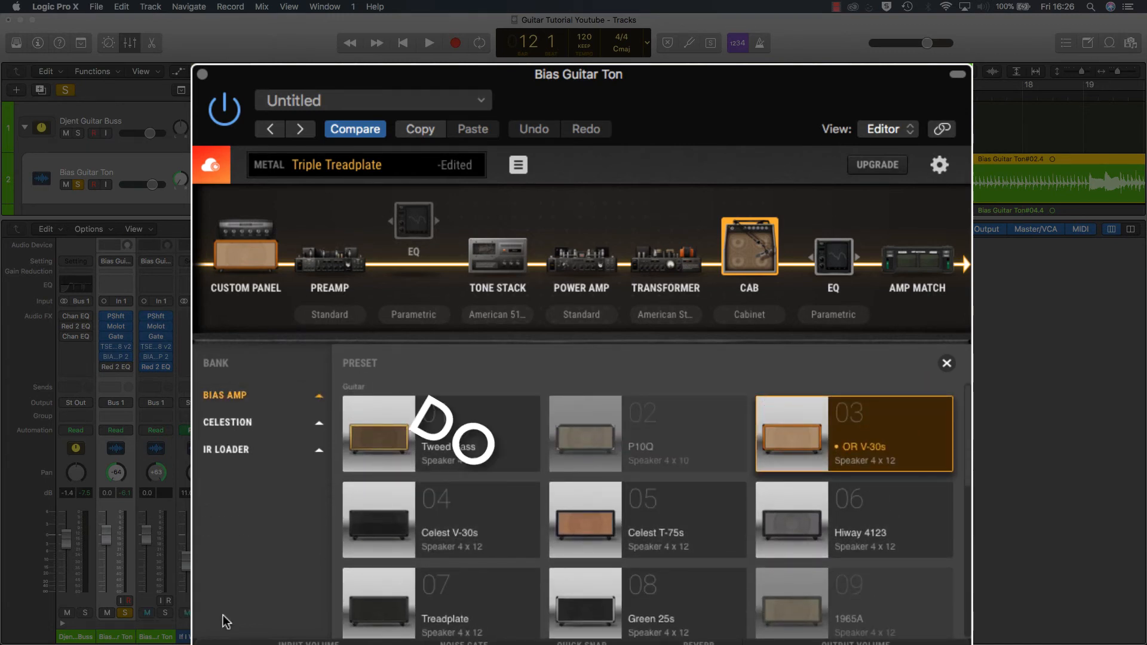
left_click(948, 364)
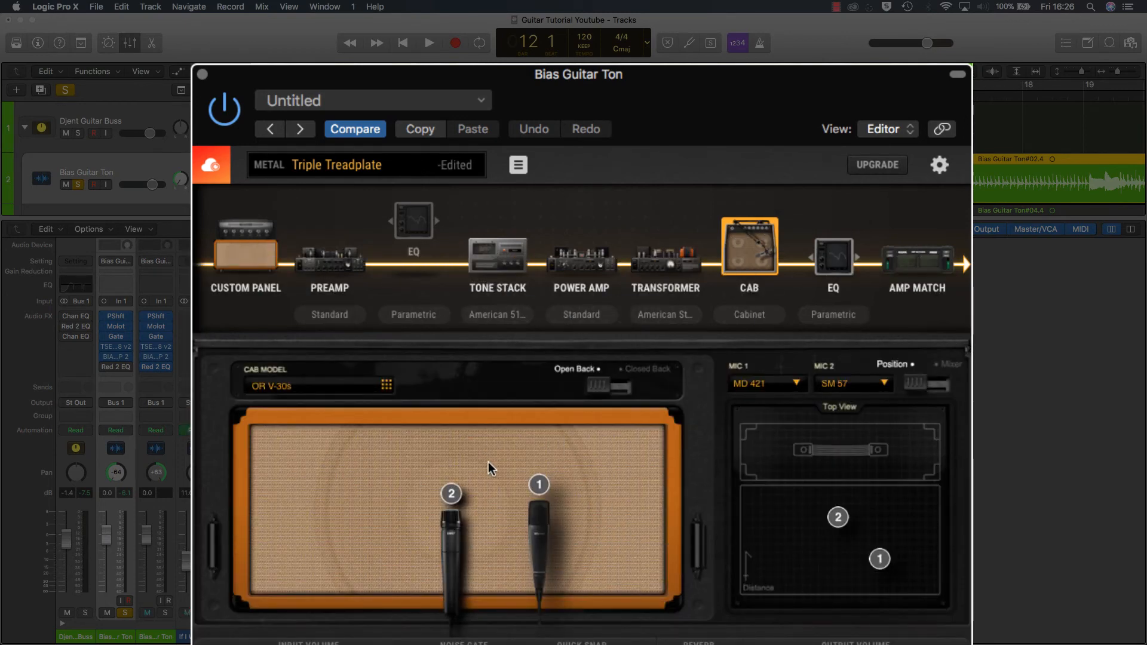
Step: Examine the microphone choices for Mic 1, keeping MD 421, and view the cabinet's microphone mixer before returning to the position view
left_click(767, 385)
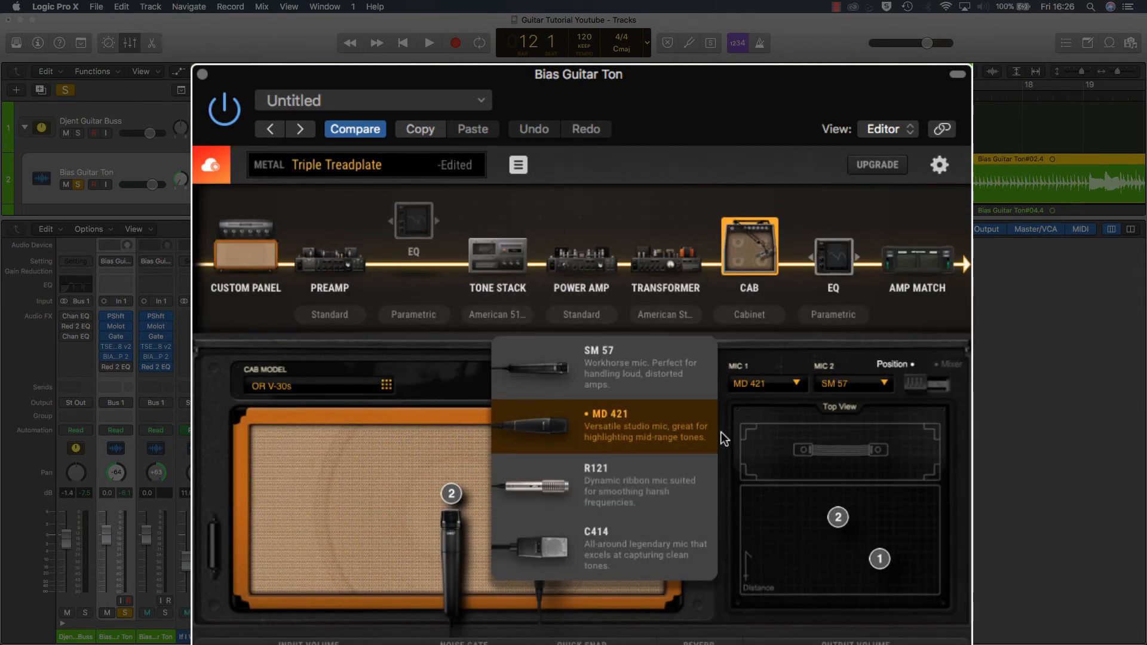
left_click(792, 388)
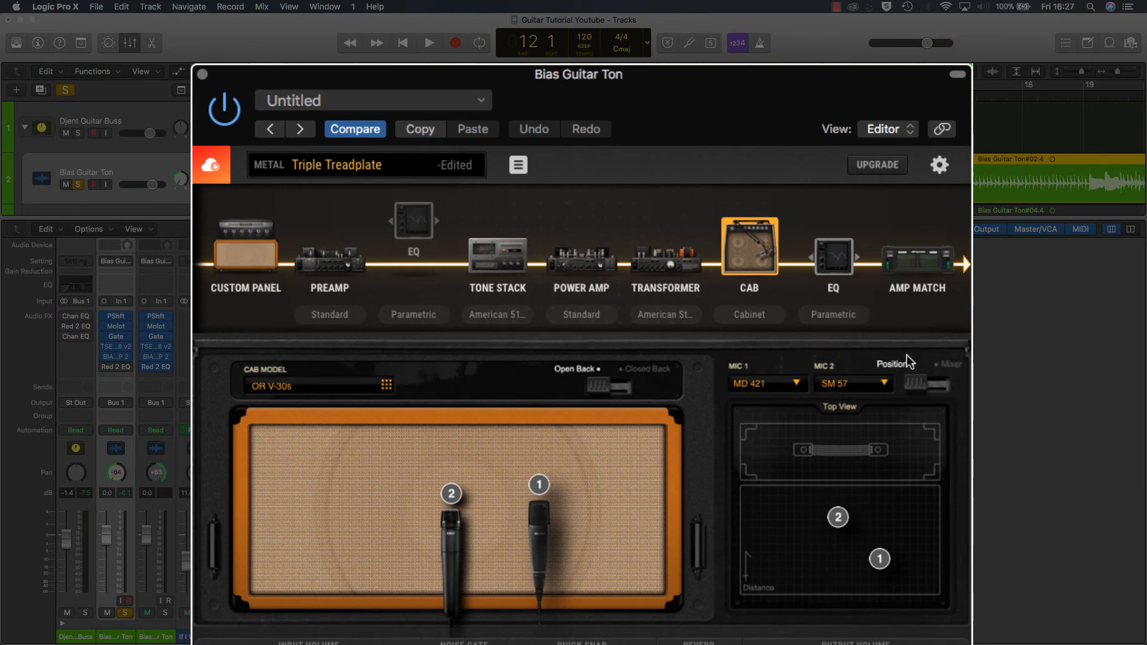
left_click(941, 390)
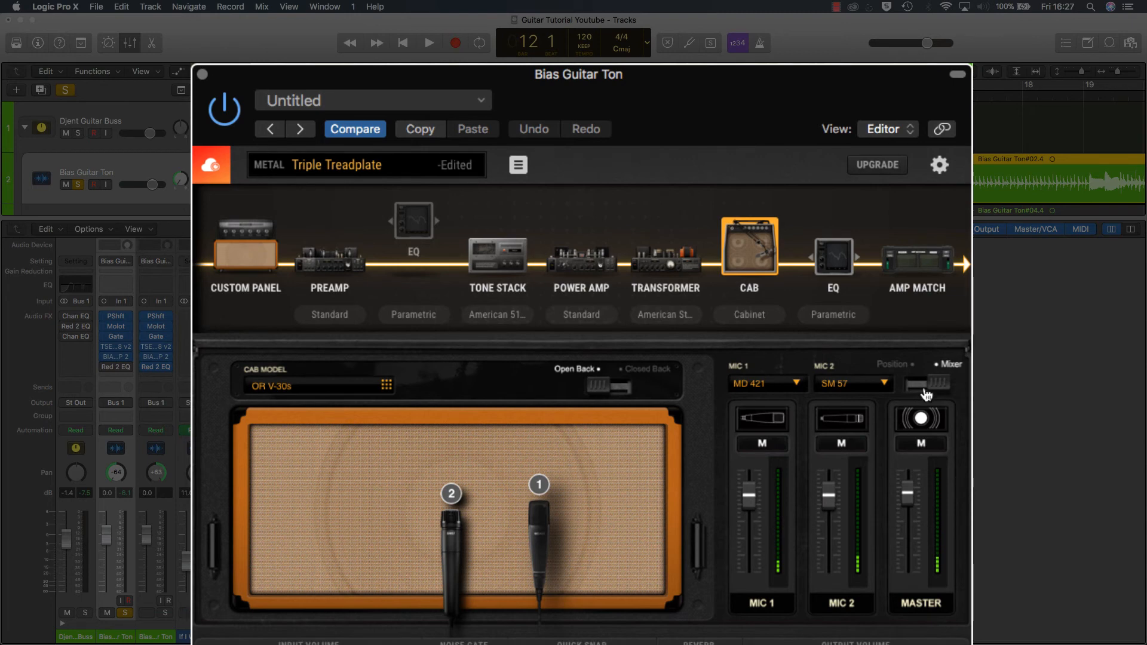
left_click(926, 389)
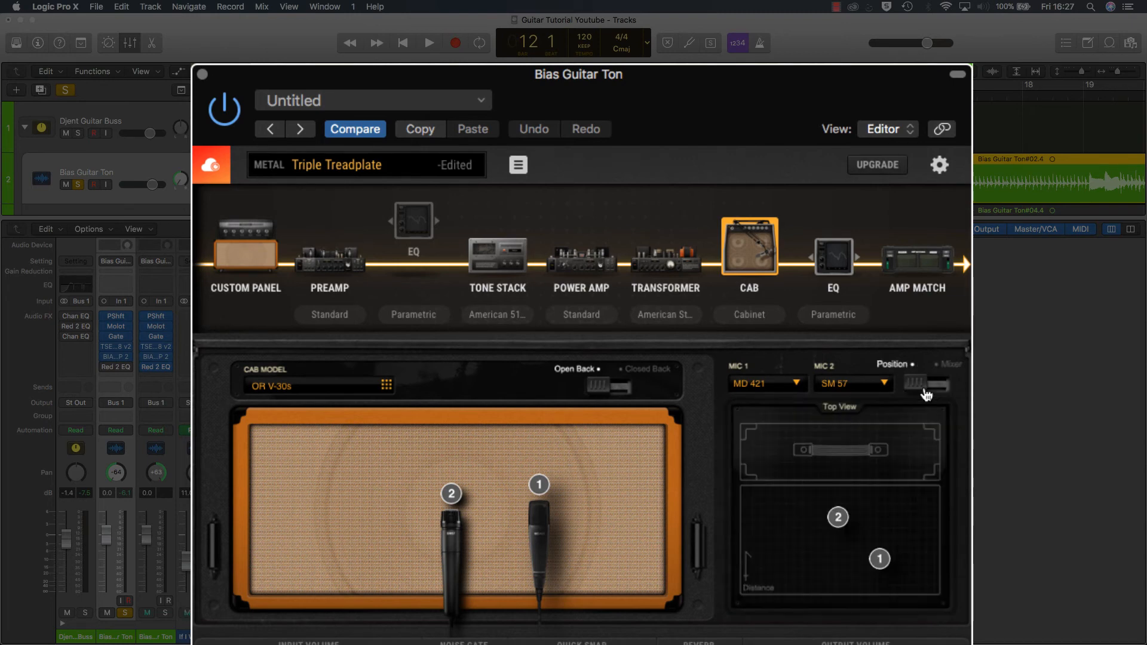
Step: View the parametric EQ stage after the cab, return to the Cab stage and close the amp window
left_click(845, 263)
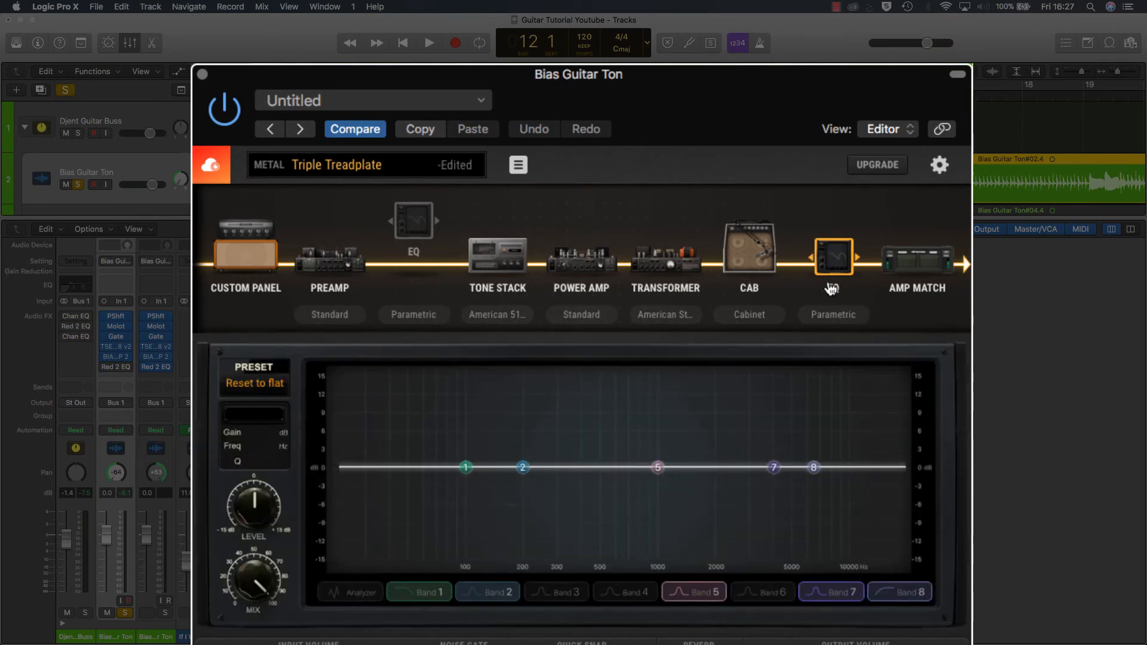
left_click(772, 260)
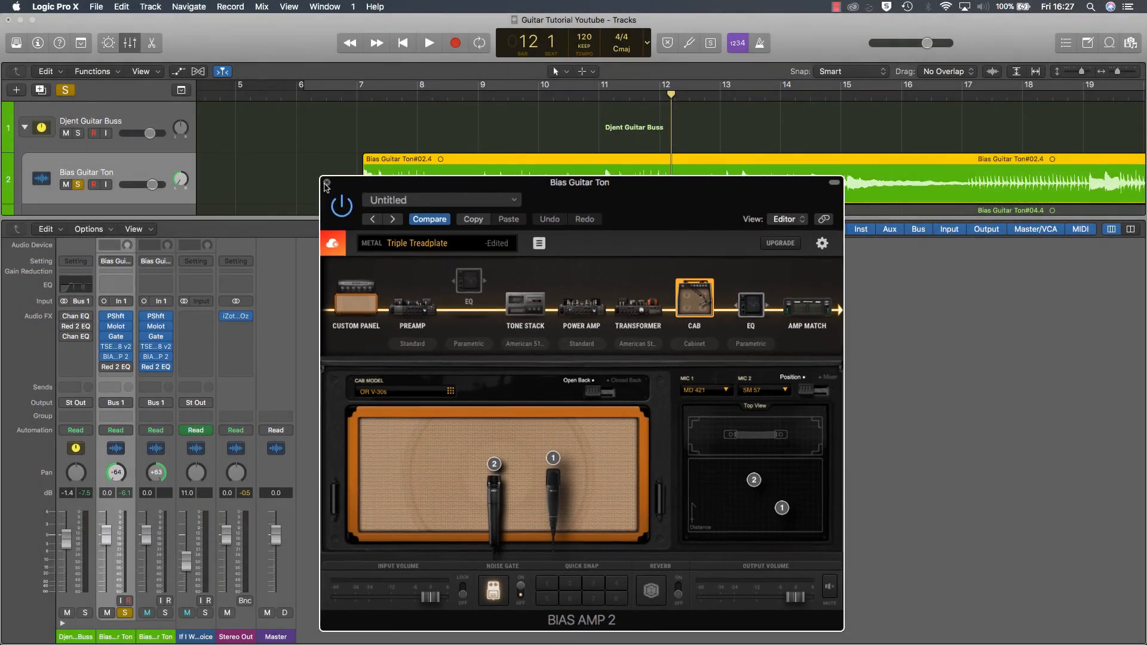
left_click(326, 183)
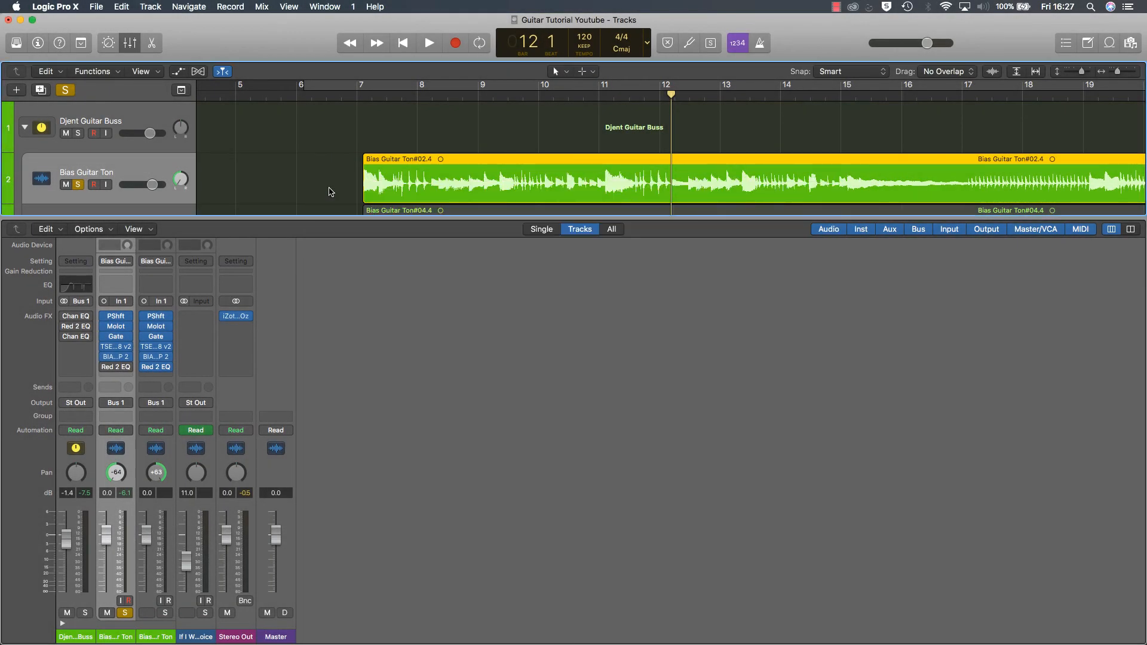
Step: Place the playhead at bar 7 and view the TSE 808 pedal on the first Bias Guitar Ton channel, closing it again
left_click(363, 95)
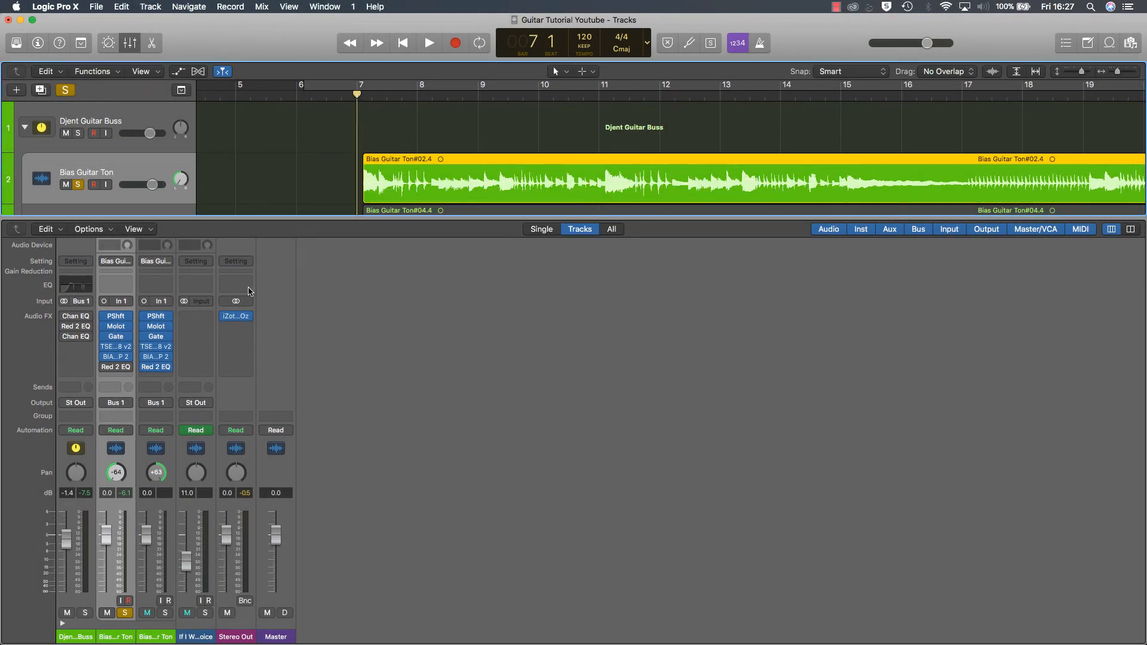
left_click(111, 350)
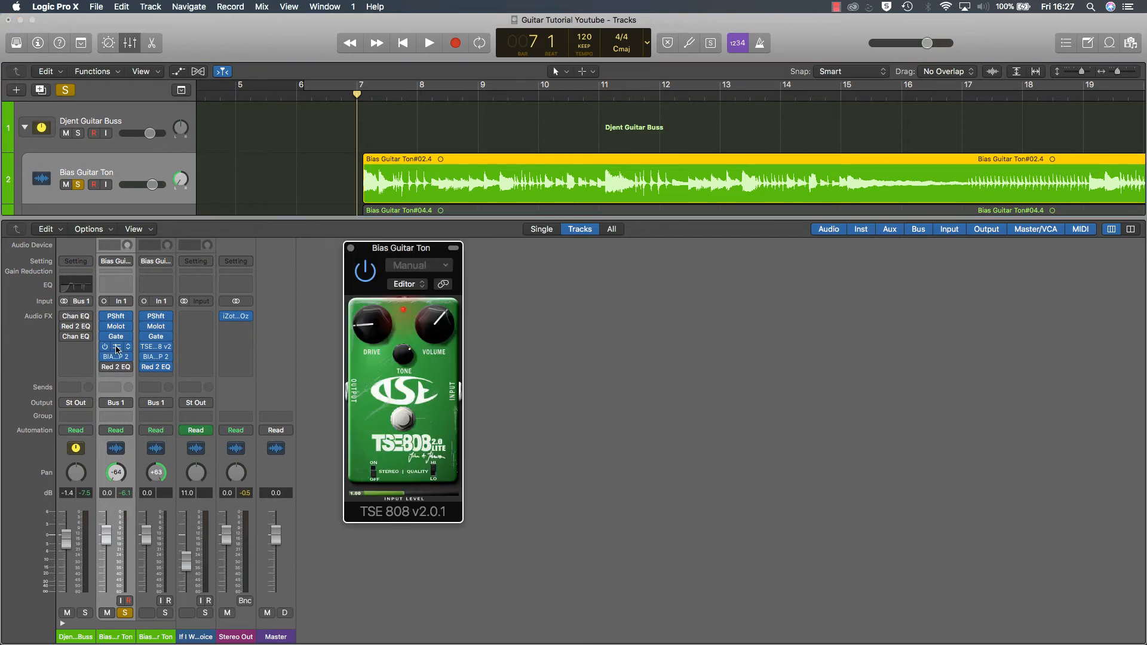
left_click(351, 249)
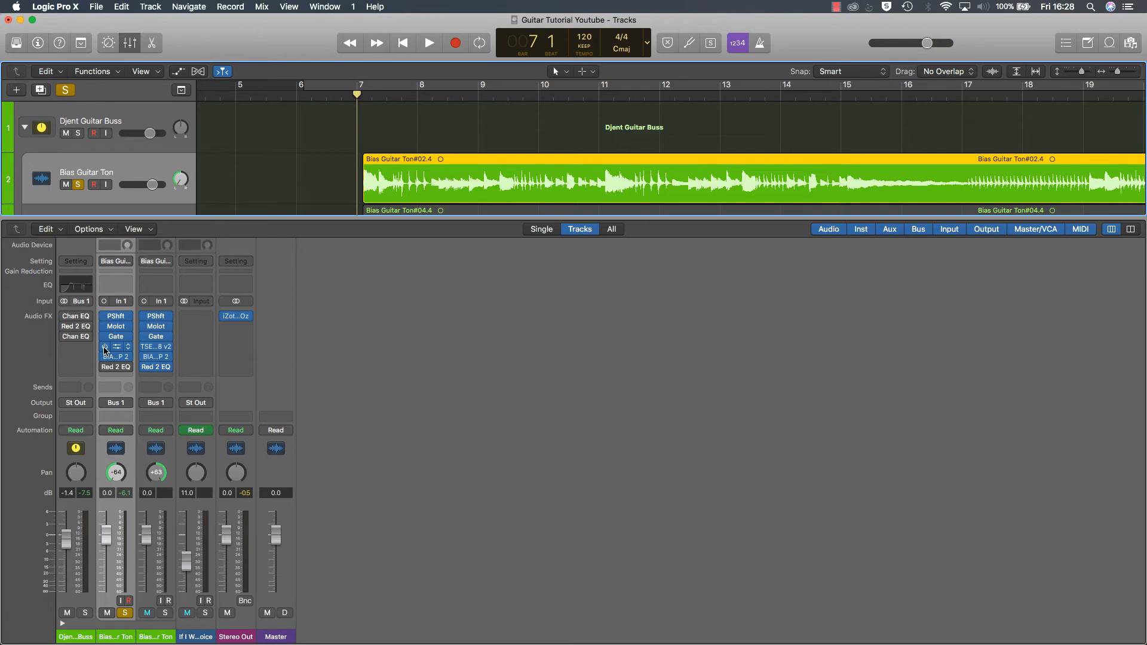
Step: Play the guitar from bar 7 into bar 15, replay its opening from beat 3 of bar 7, and stop playback
key("space")
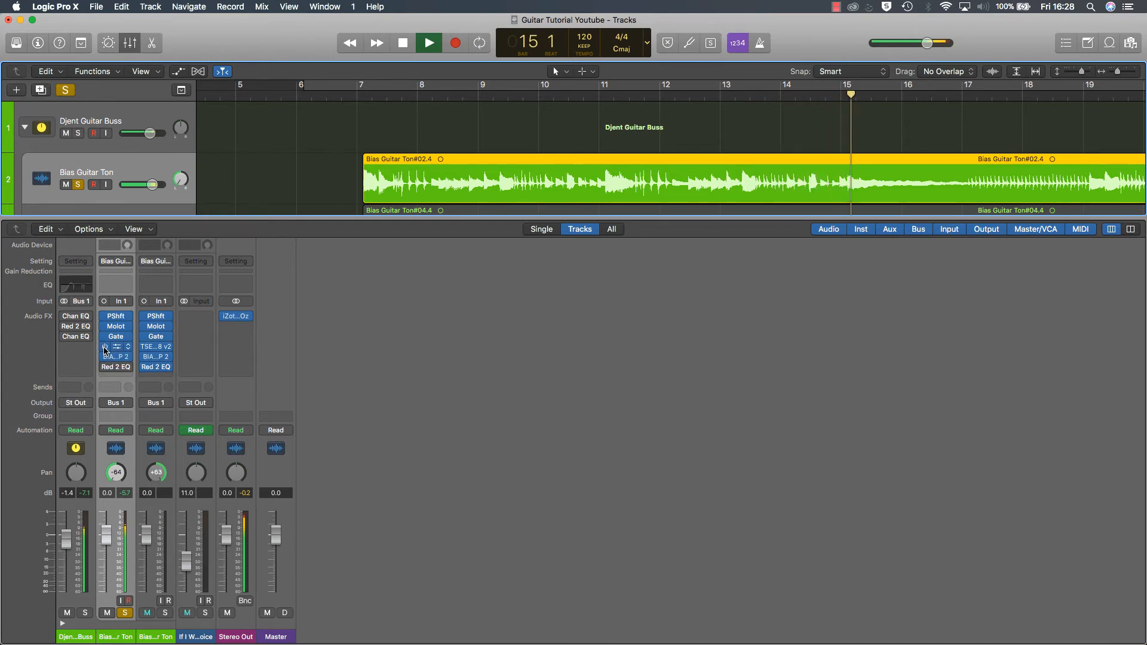
key("space")
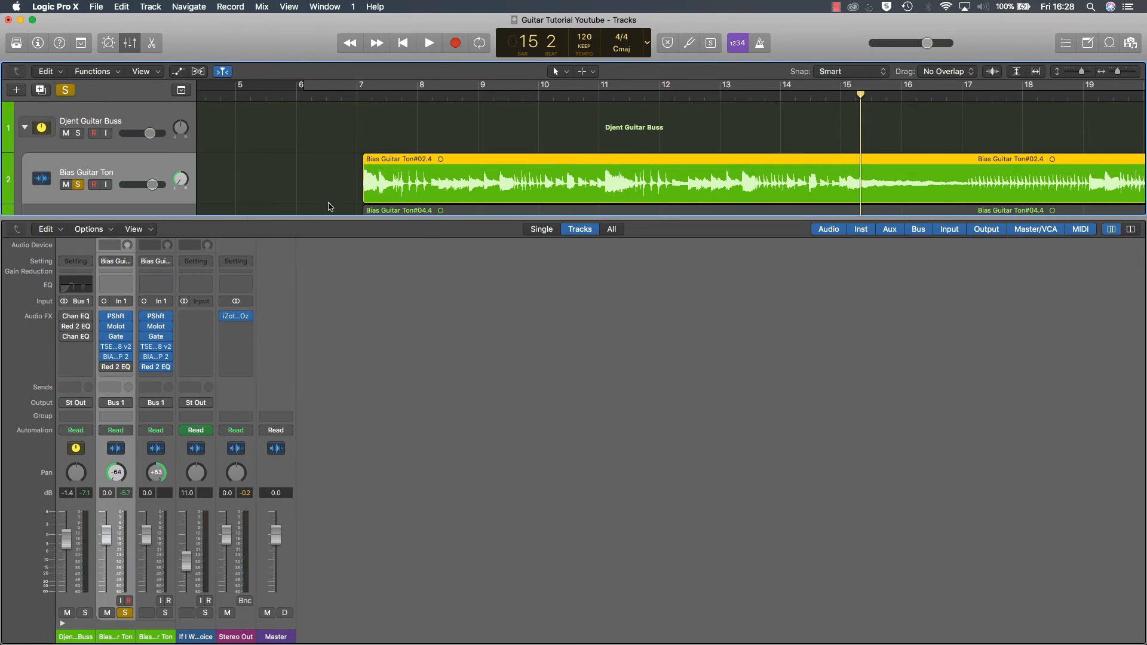
left_click(393, 100)
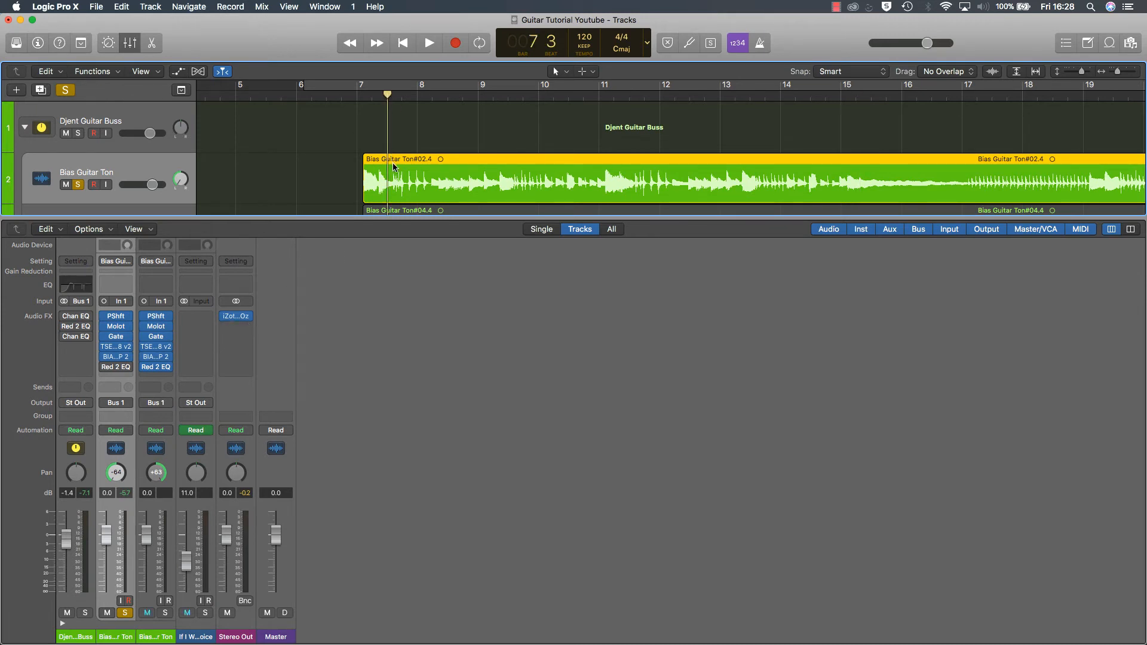
key("space")
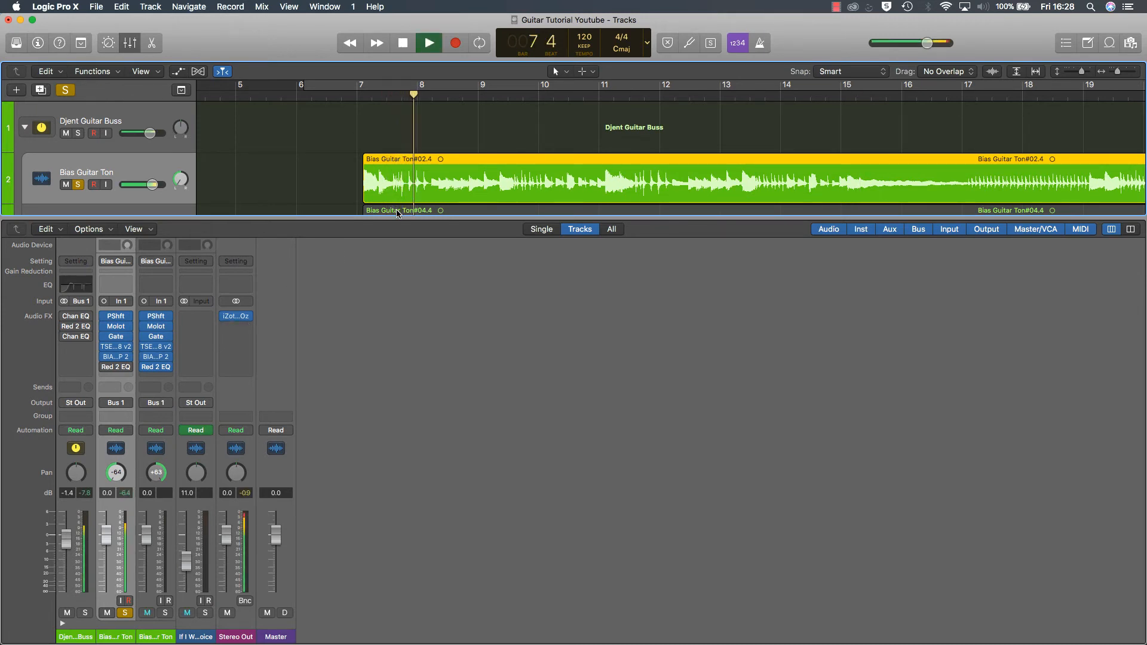
key("space")
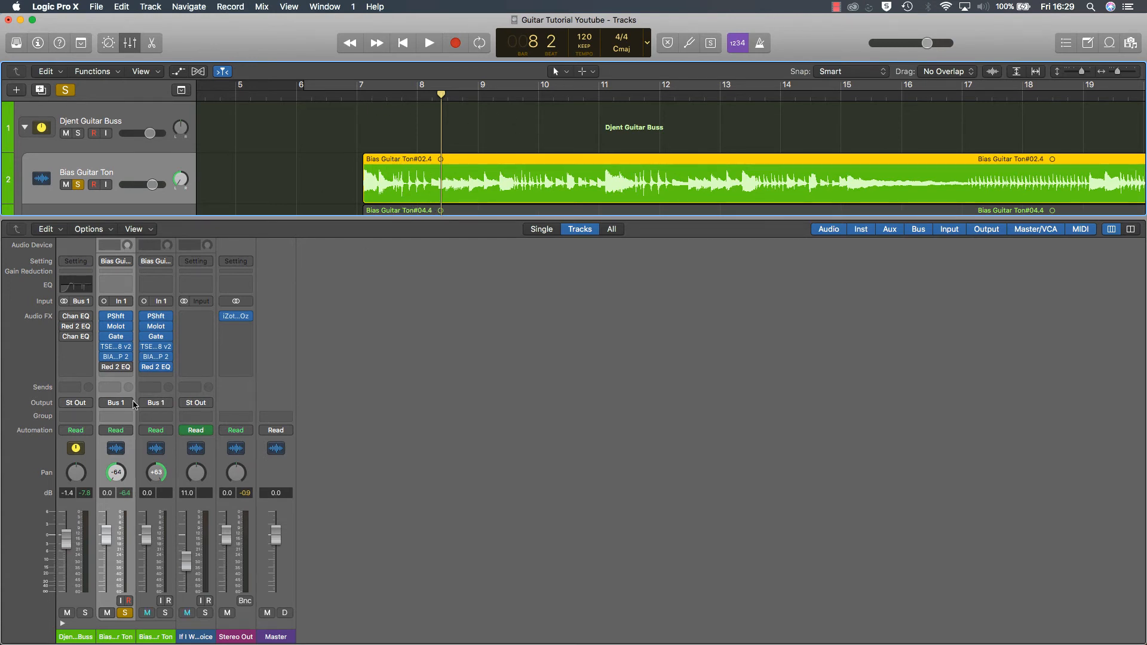
Step: Enable Red 2 EQ on the first Bias Guitar Ton channel and compare it bypassed and active while playing from bar 7, leaving it on
left_click(115, 369)
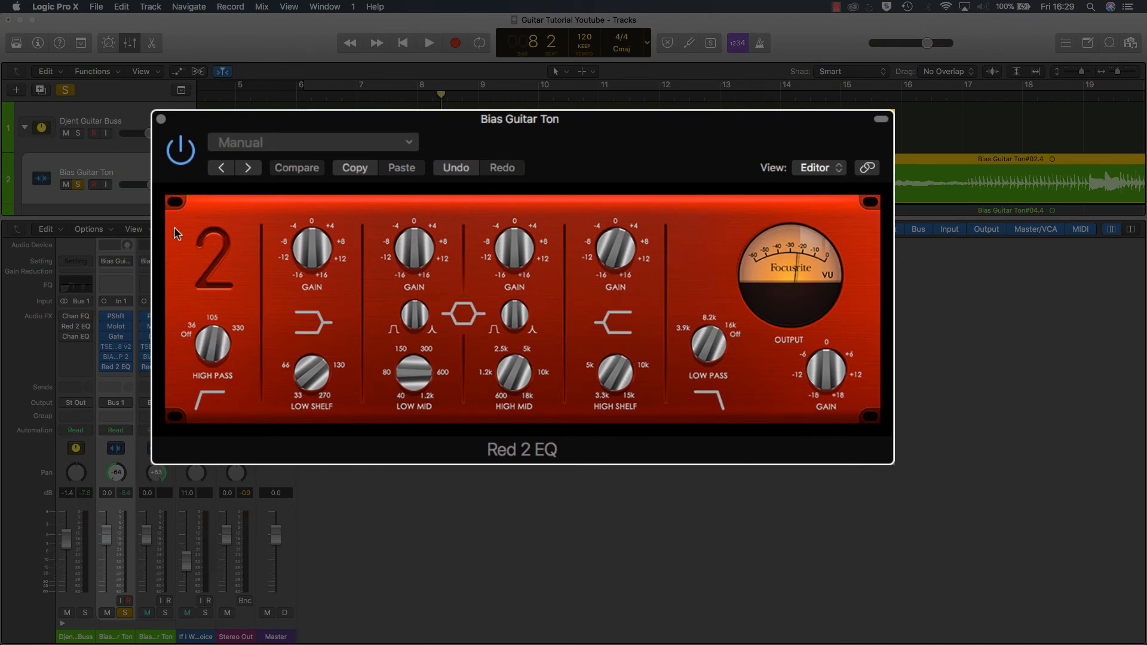
left_click(359, 95)
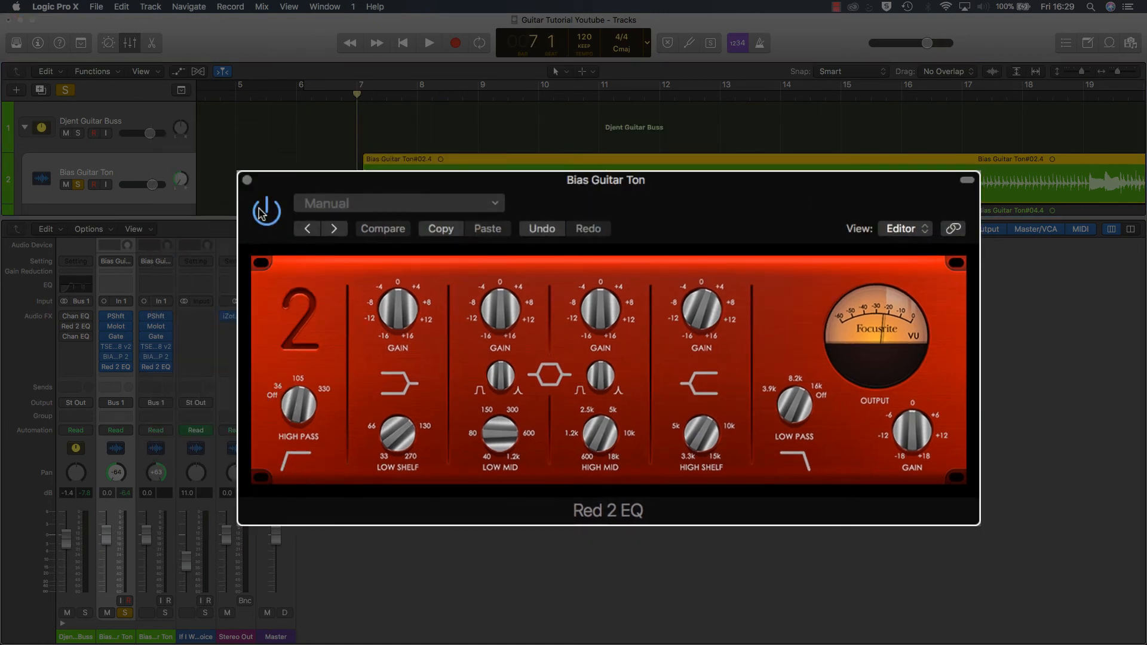
left_click(266, 211)
key("space")
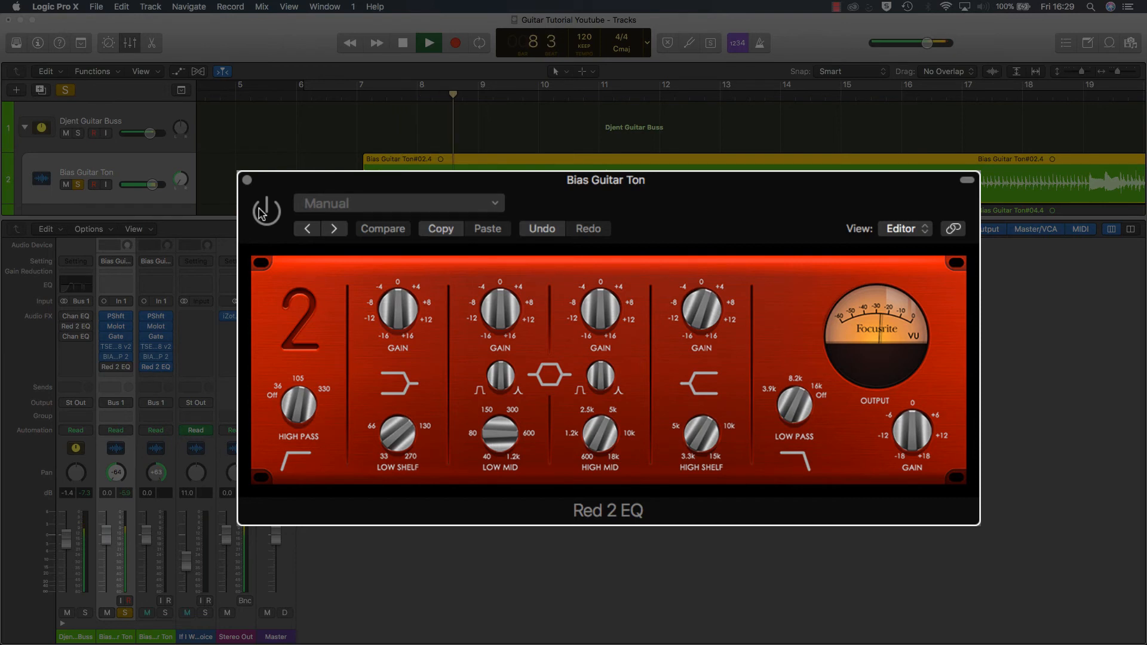
left_click(264, 212)
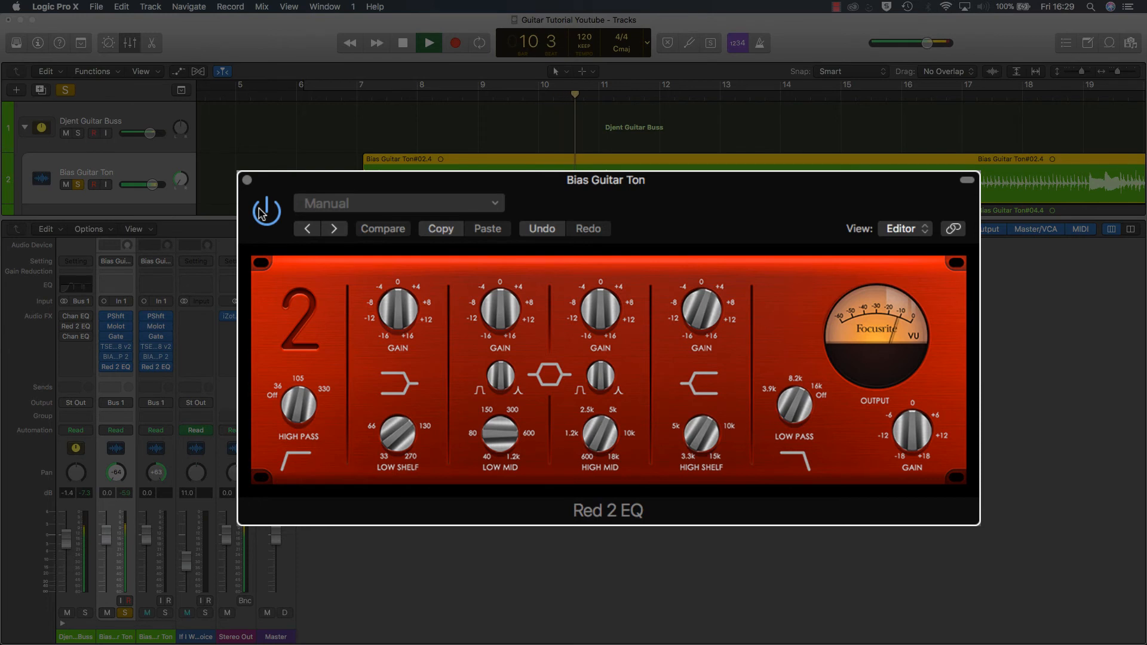
left_click(261, 212)
left_click(261, 212)
key("space")
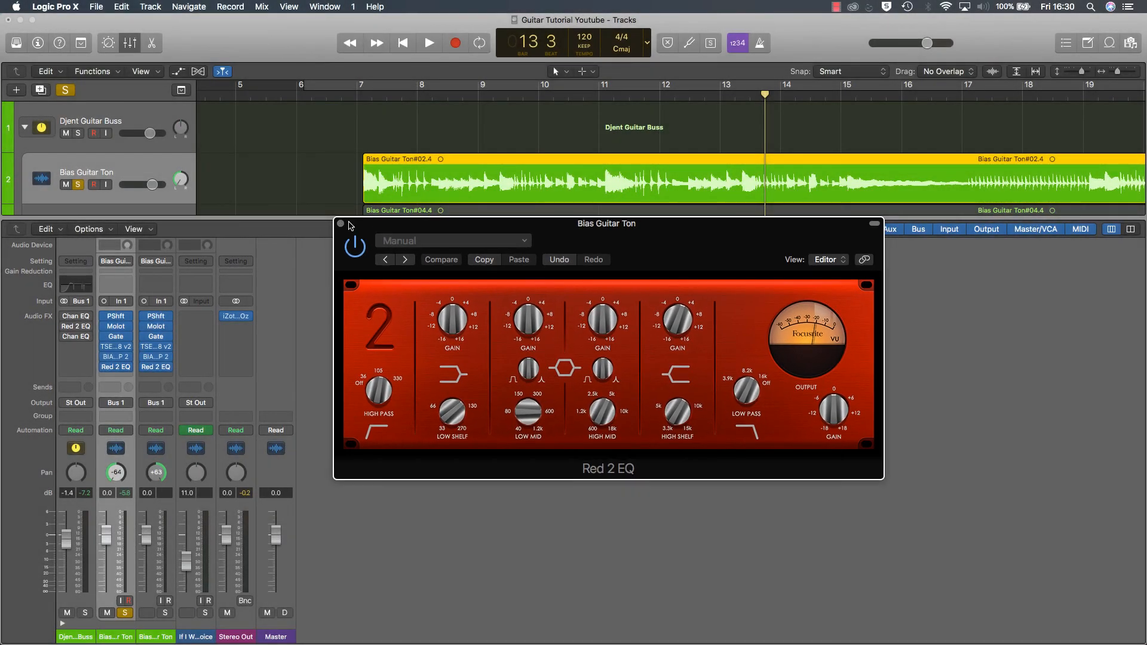
Step: Close the Red 2 EQ, reopen it to examine its band settings, and close it again
left_click(341, 223)
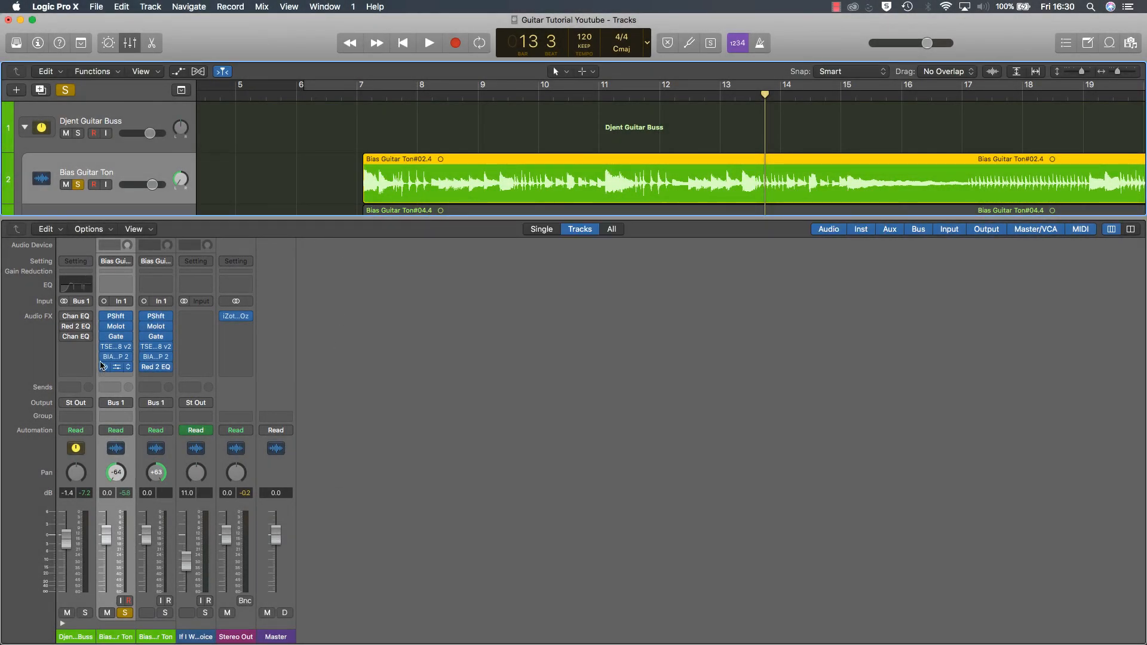
left_click(123, 366)
left_click(537, 369)
left_click(117, 368)
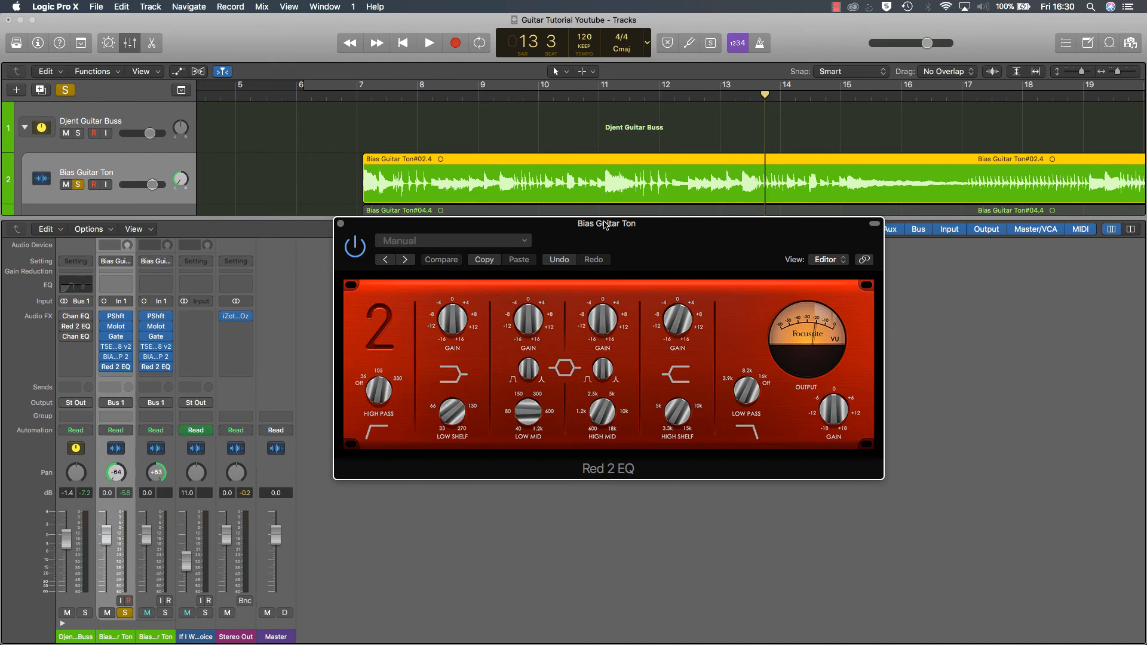
left_click(341, 224)
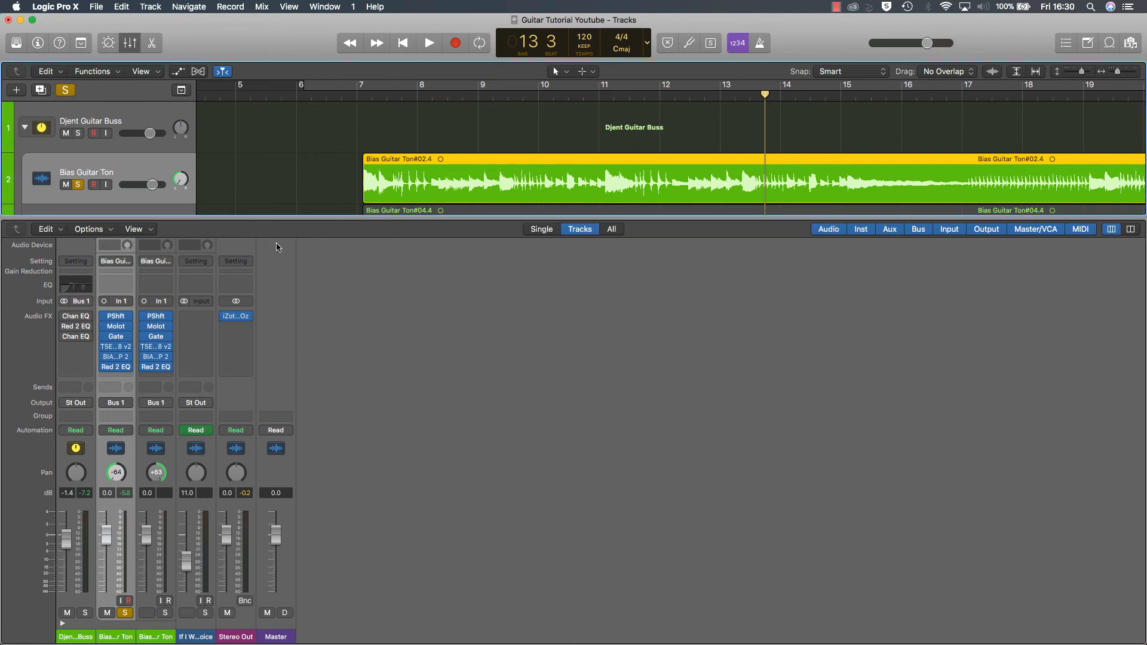
Step: Solo the second Bias Guitar Ton track and briefly play both guitars together from bar 7
mouse_move(62, 318)
scroll(84, 203, "down", 3)
left_click(78, 190)
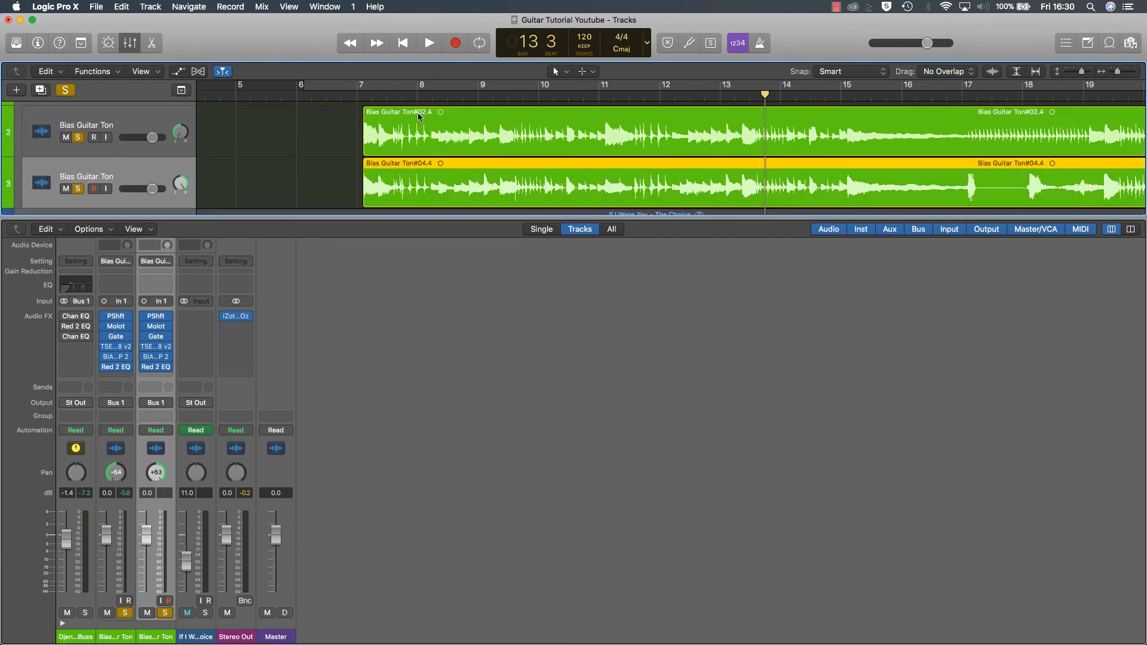
left_click(388, 97)
key("space")
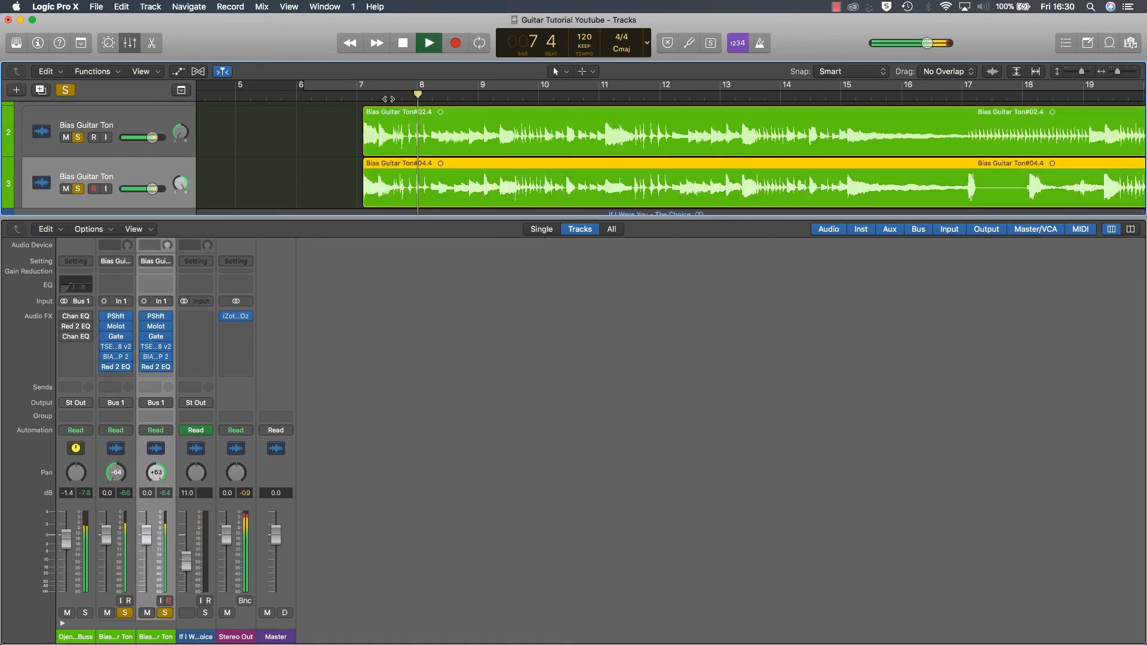
key("space")
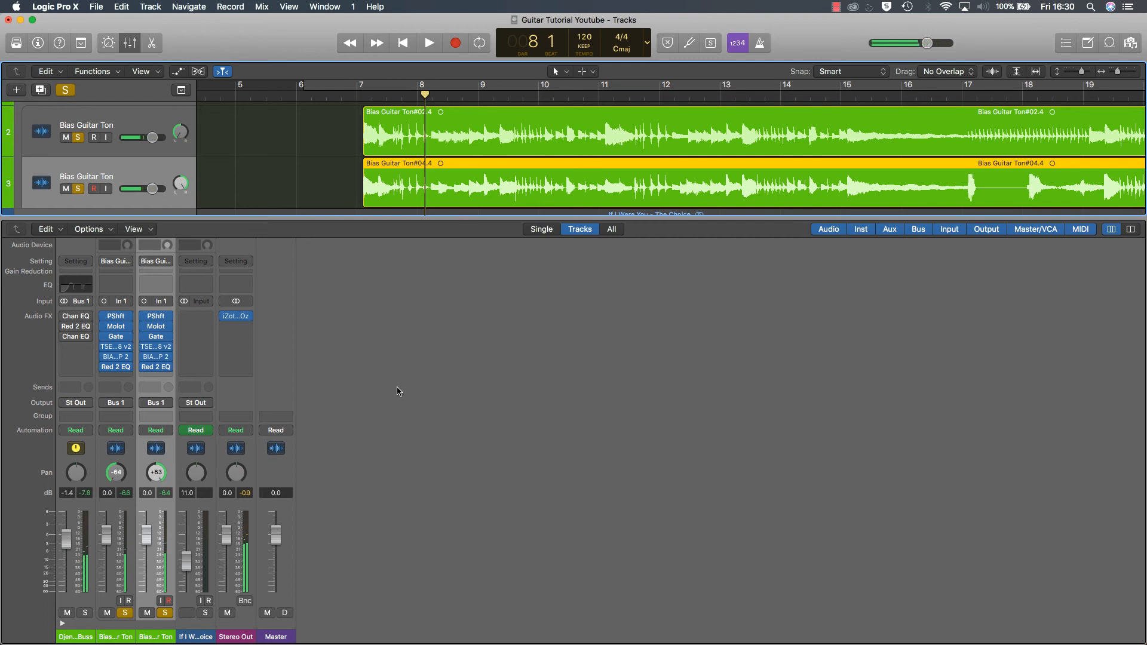
Step: Enable the first Channel EQ on the Djent Guitar Buss and open it, moving its window clear of the channel strip
scroll(94, 154, "down", 2)
scroll(95, 154, "up", 4)
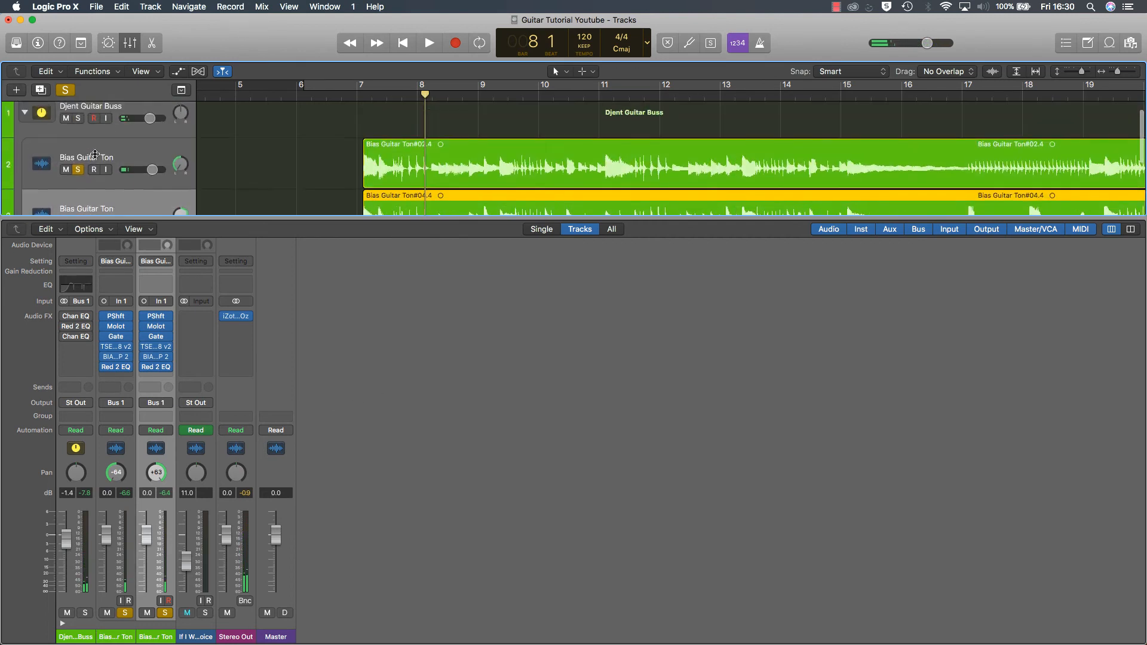
scroll(94, 154, "up", 1)
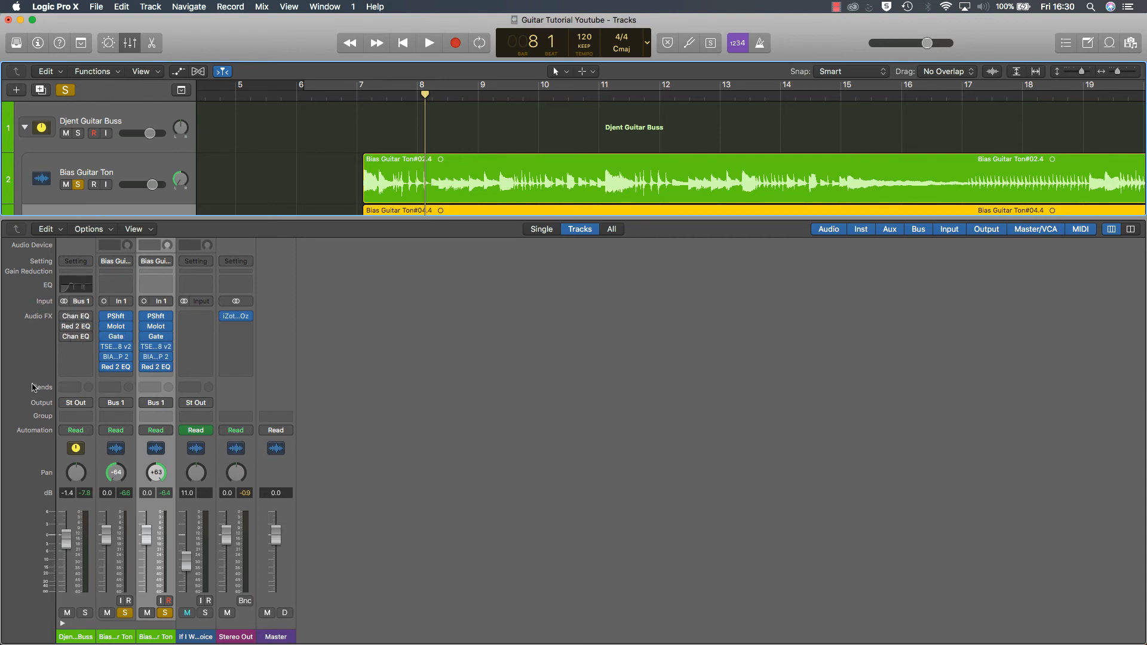
left_click(65, 316)
left_click(77, 318)
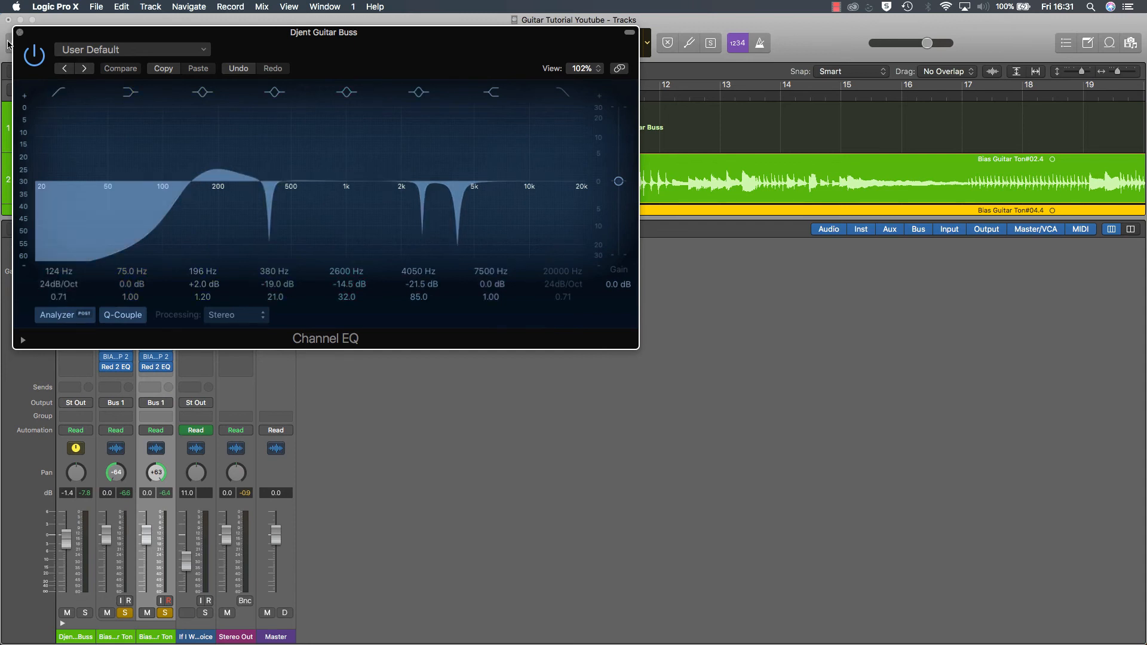
left_click_drag(319, 79, 451, 190)
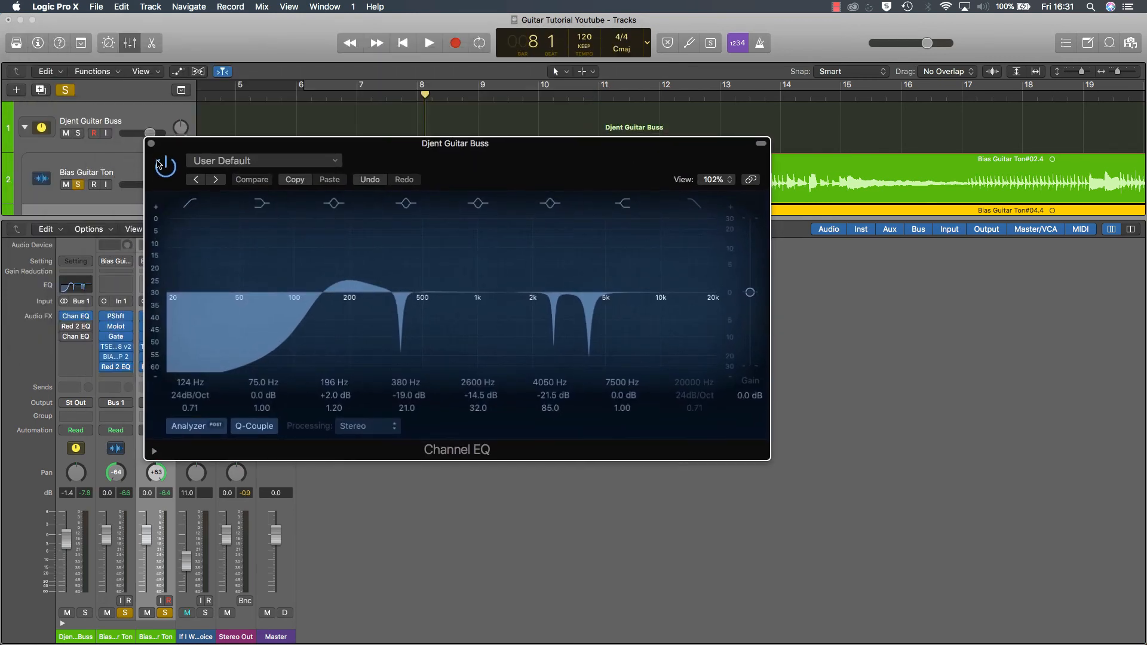
Step: Compare the buss Channel EQ bypassed and active during playback, leave it enabled, stop playback and close it
left_click(165, 167)
key("space")
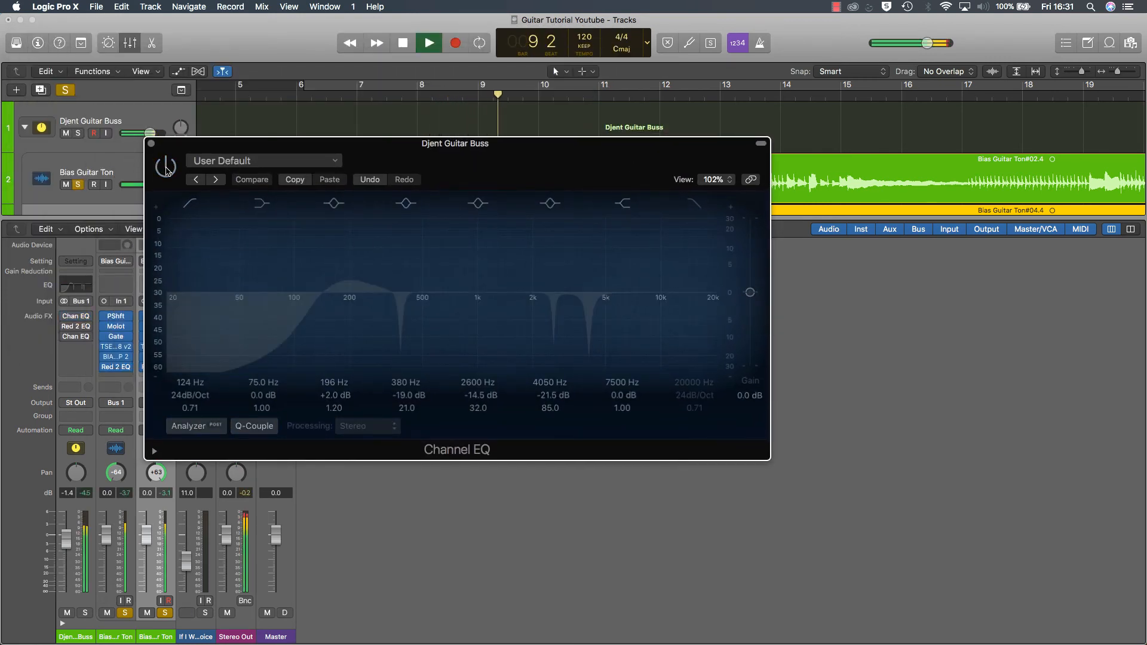
left_click(165, 168)
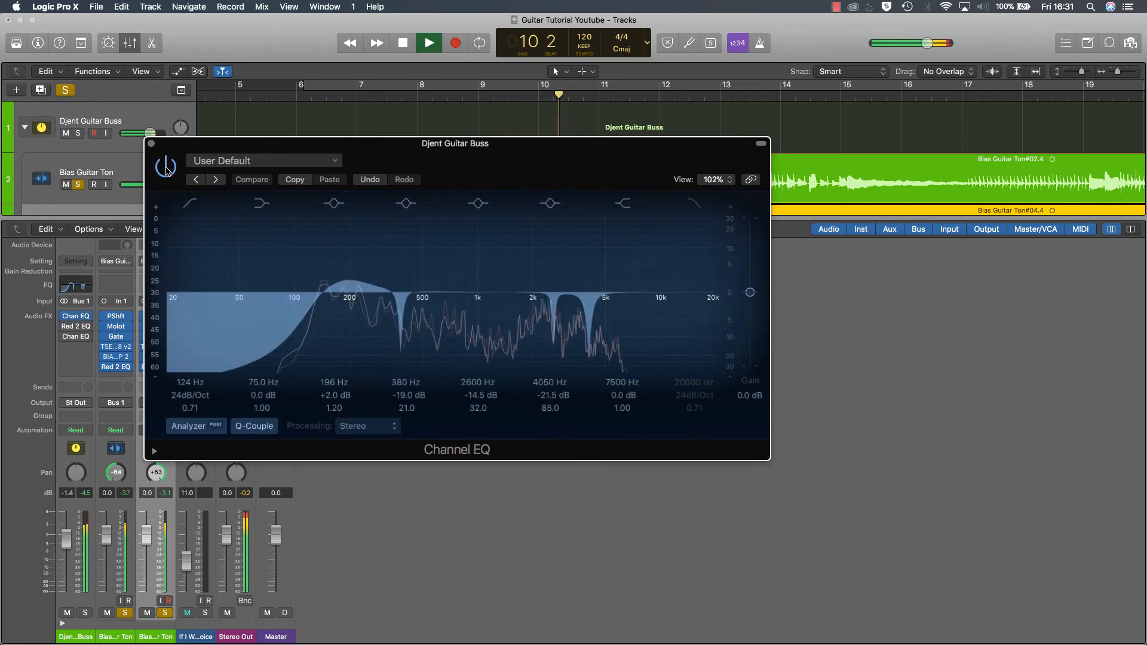
left_click(166, 169)
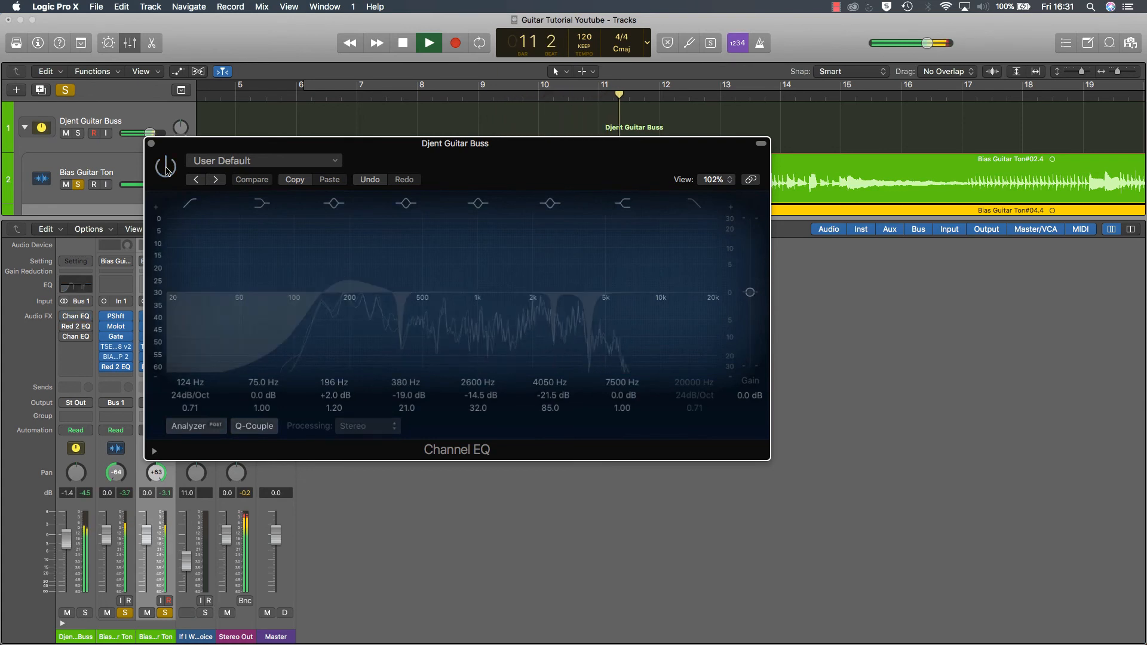
left_click(166, 169)
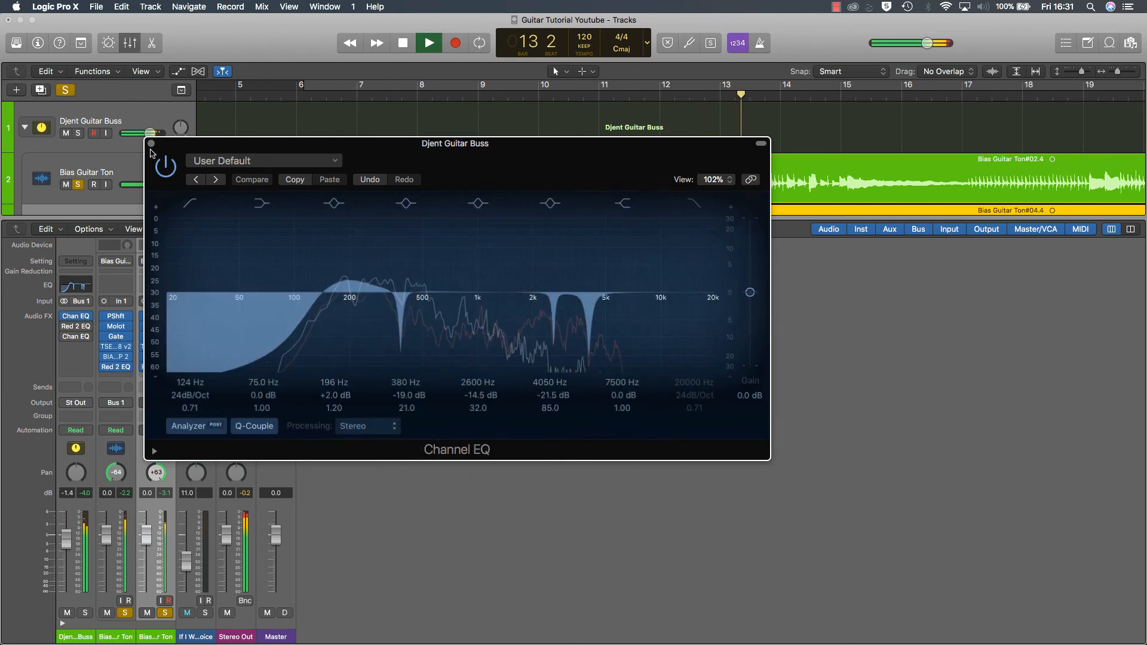
key("space")
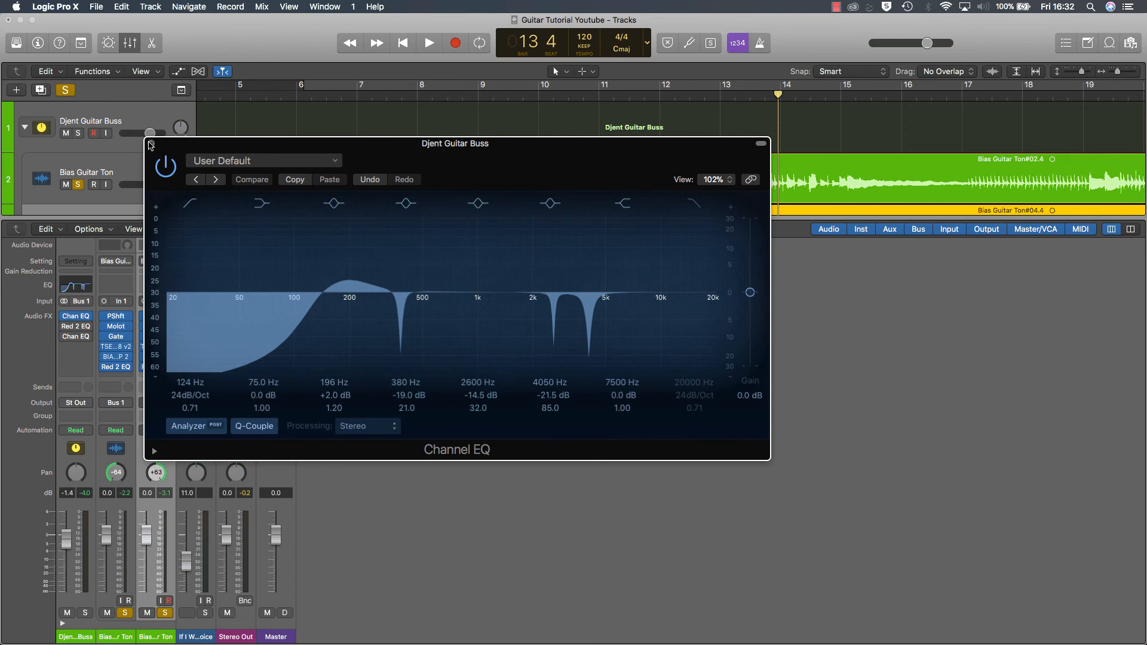
left_click(149, 144)
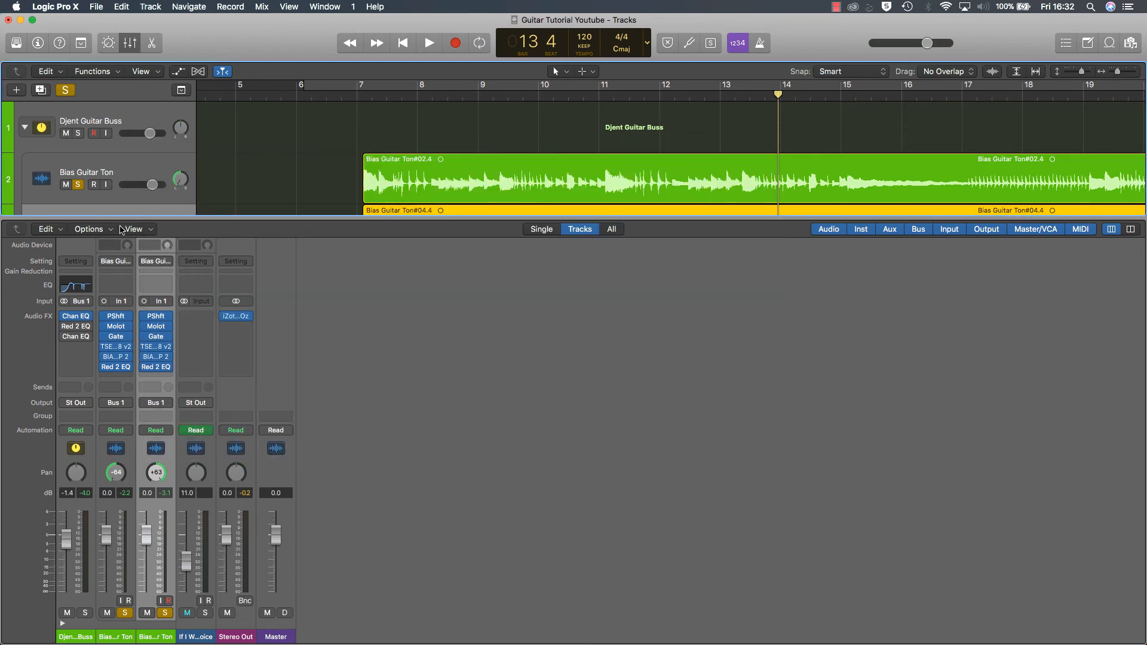
Step: Enable the Red 2 EQ and the second Channel EQ on the Djent Guitar Buss, opening each to view its settings
left_click(77, 327)
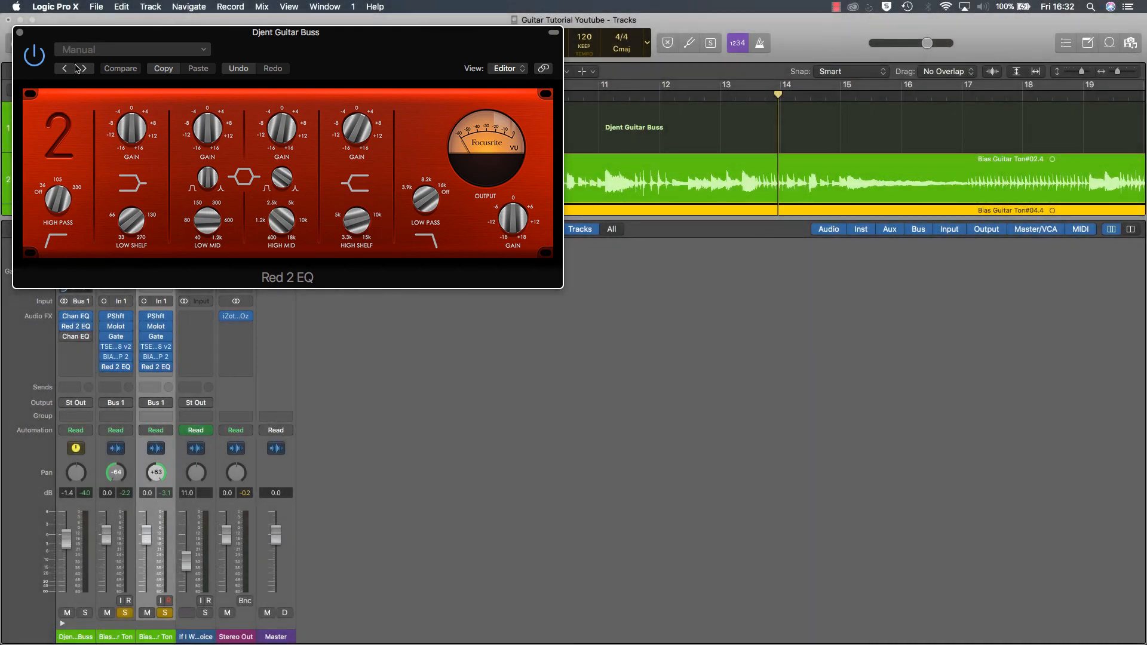
left_click(20, 32)
mouse_move(64, 338)
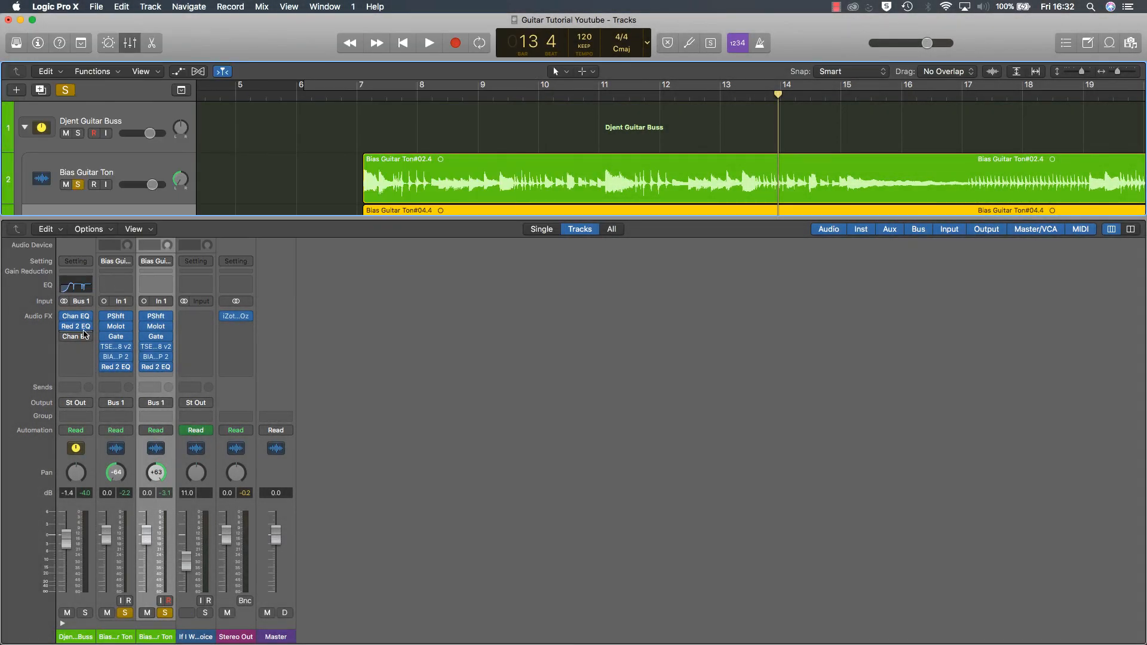
left_click(76, 337)
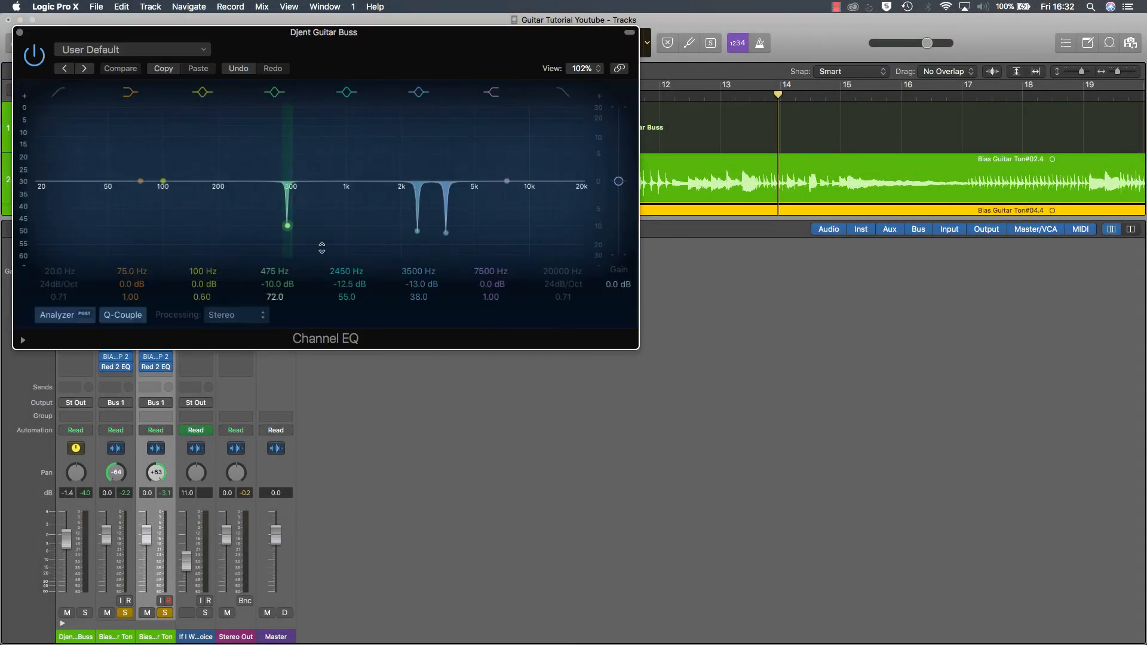
Step: Play from bar 7 and compare the buss's second Channel EQ bypassed and active, leave it enabled, close it and stop playback
left_click_drag(178, 34, 501, 283)
left_click(358, 95)
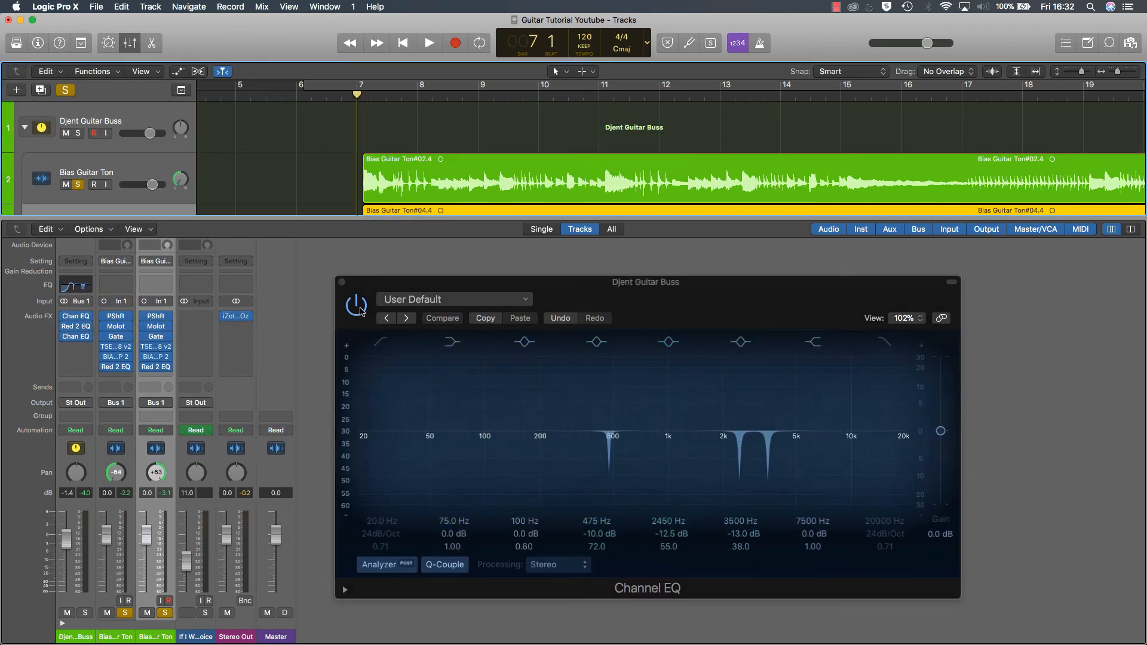
key("space")
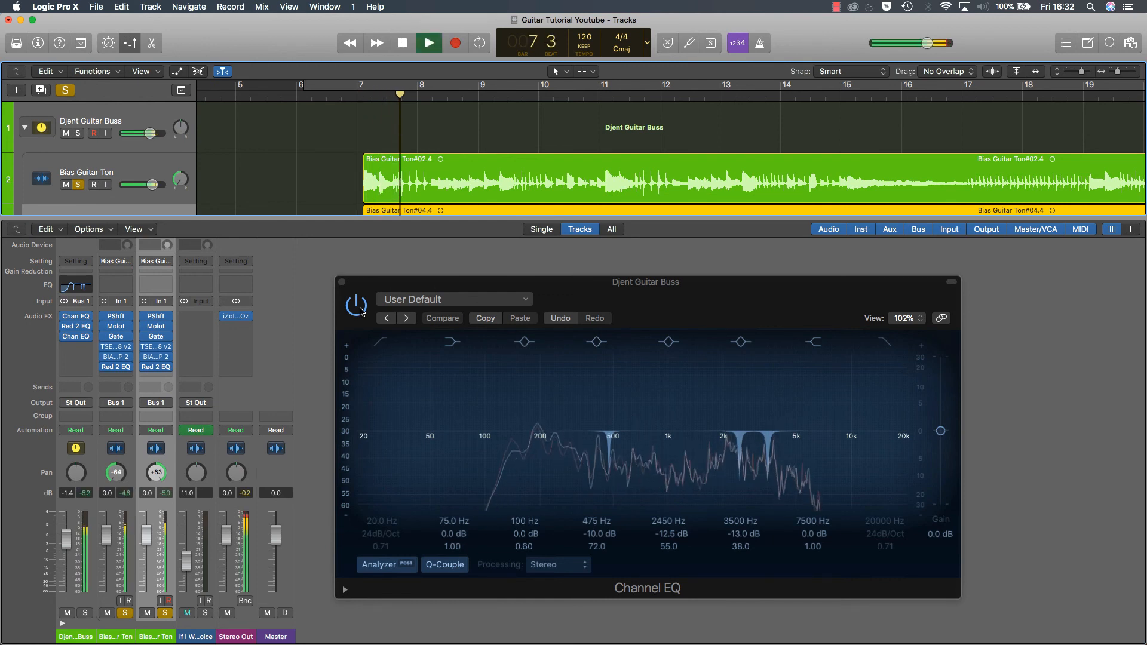
left_click(360, 311)
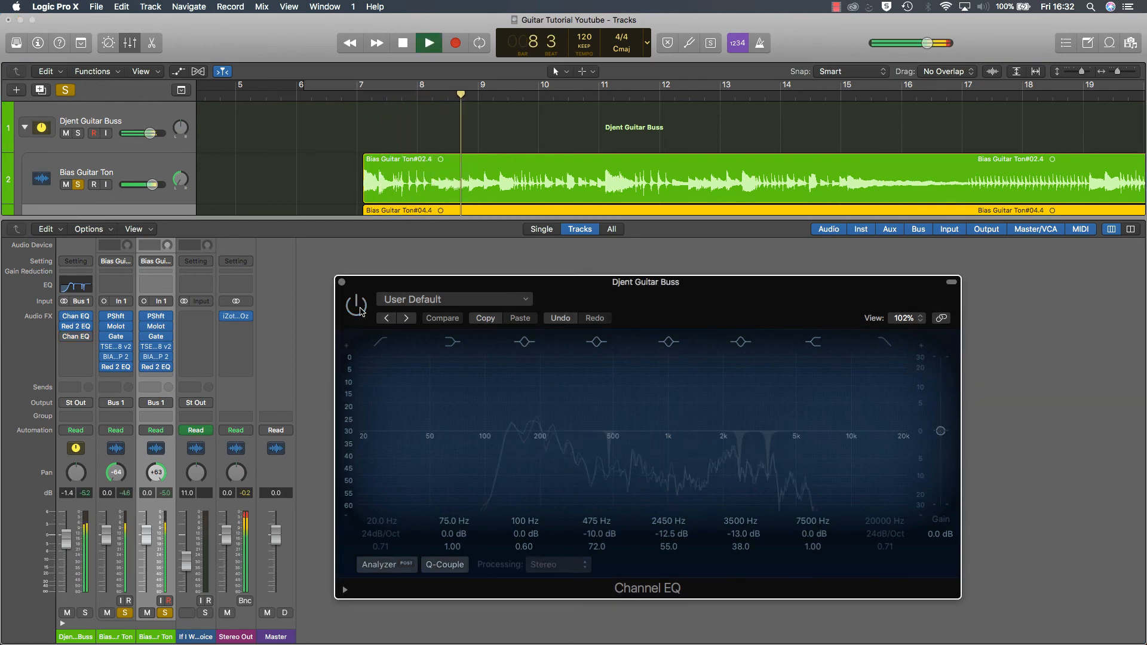
left_click(361, 311)
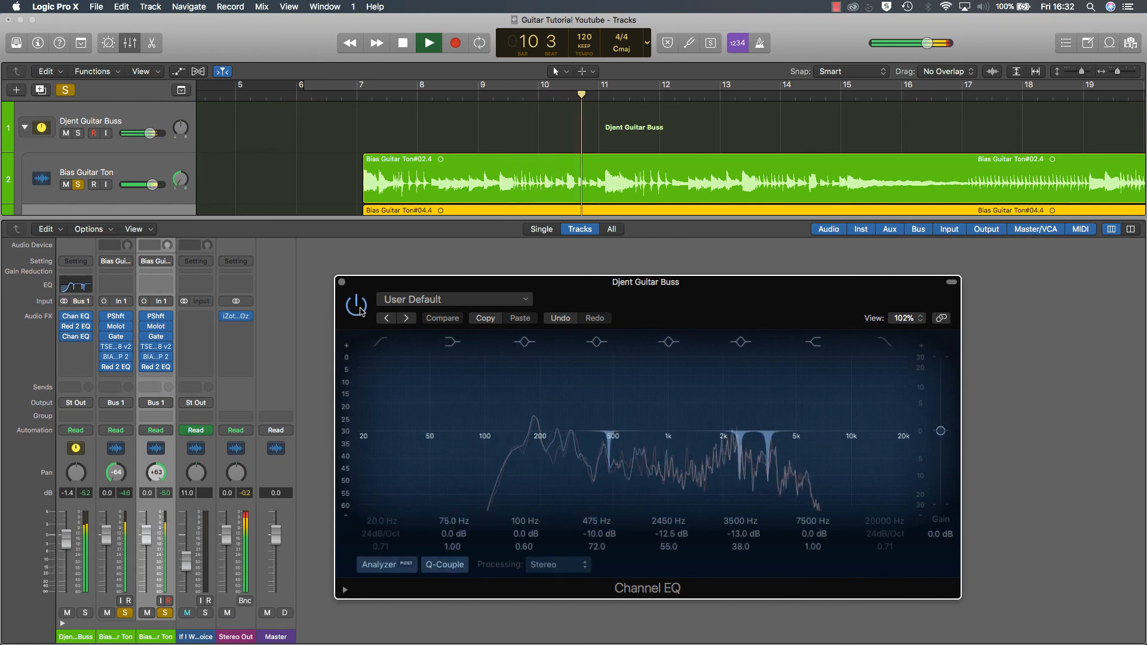
left_click(360, 311)
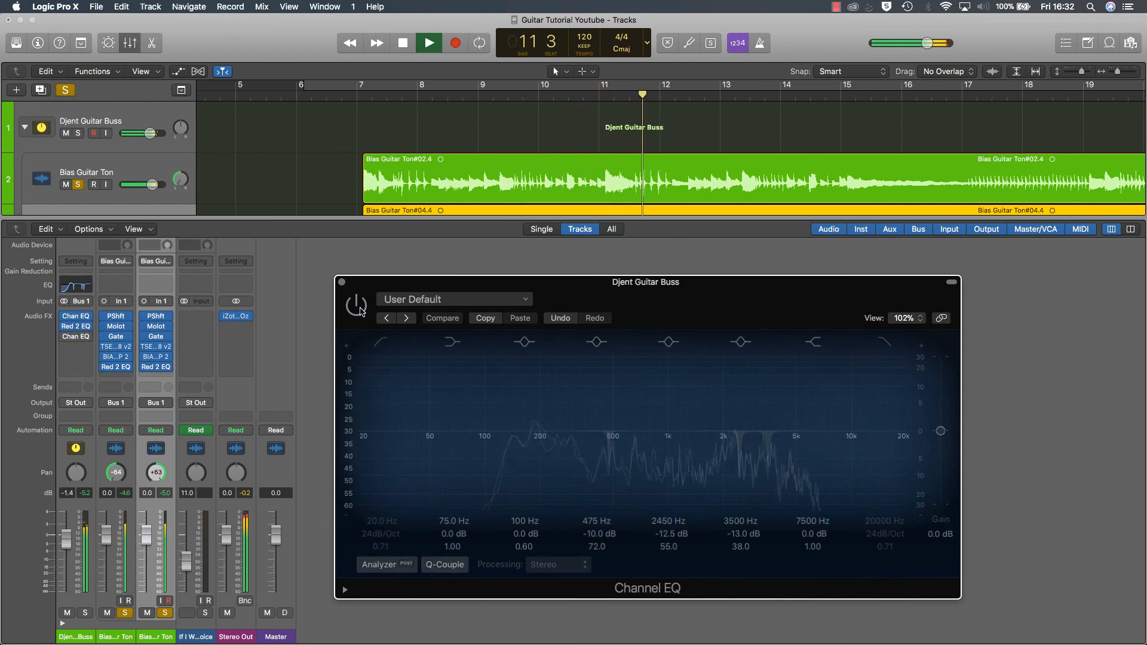
left_click(361, 311)
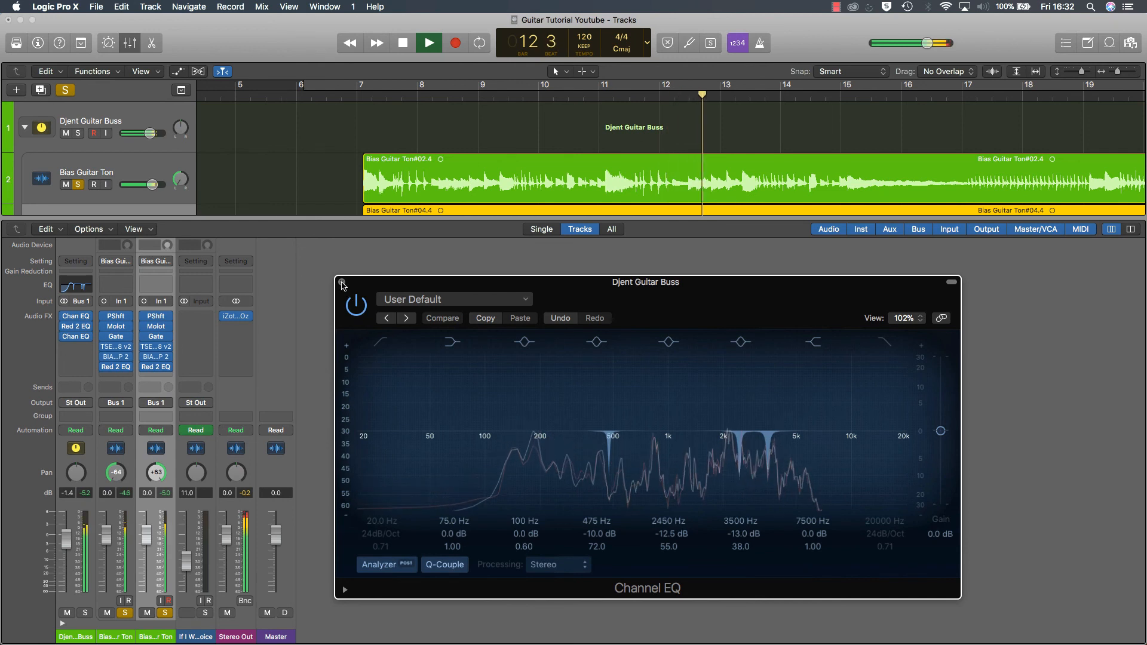
left_click(341, 282)
key("space")
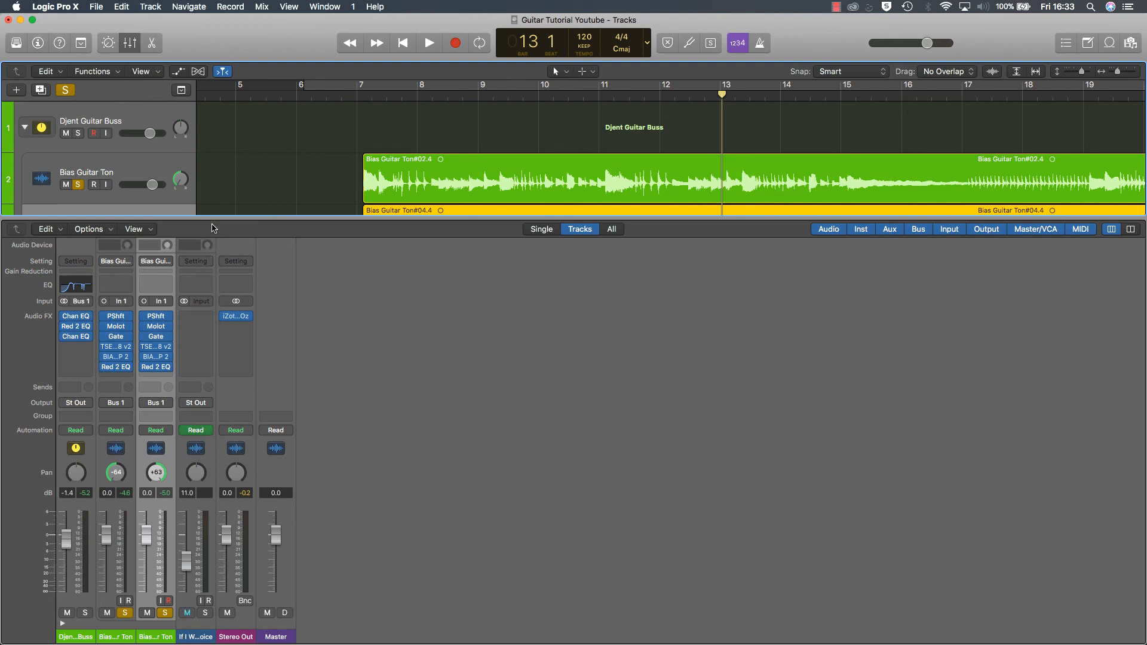
Step: Bypass the pitch shifter on both Bias Guitar Ton tracks and briefly play the guitars from bar 7
mouse_move(106, 319)
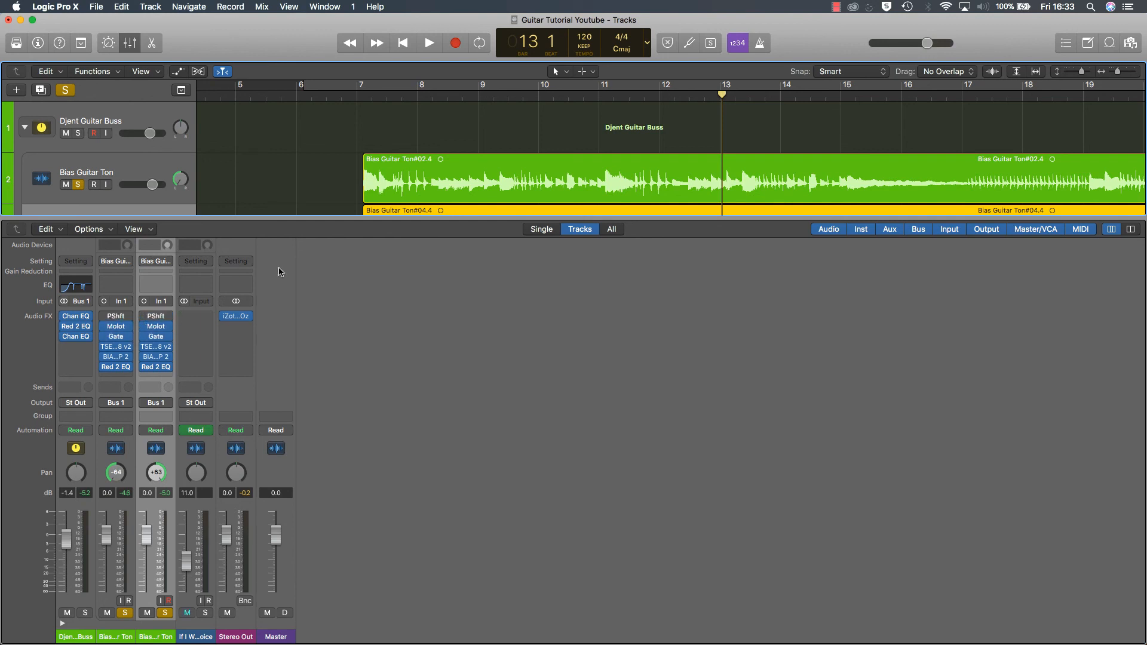
left_click(348, 99)
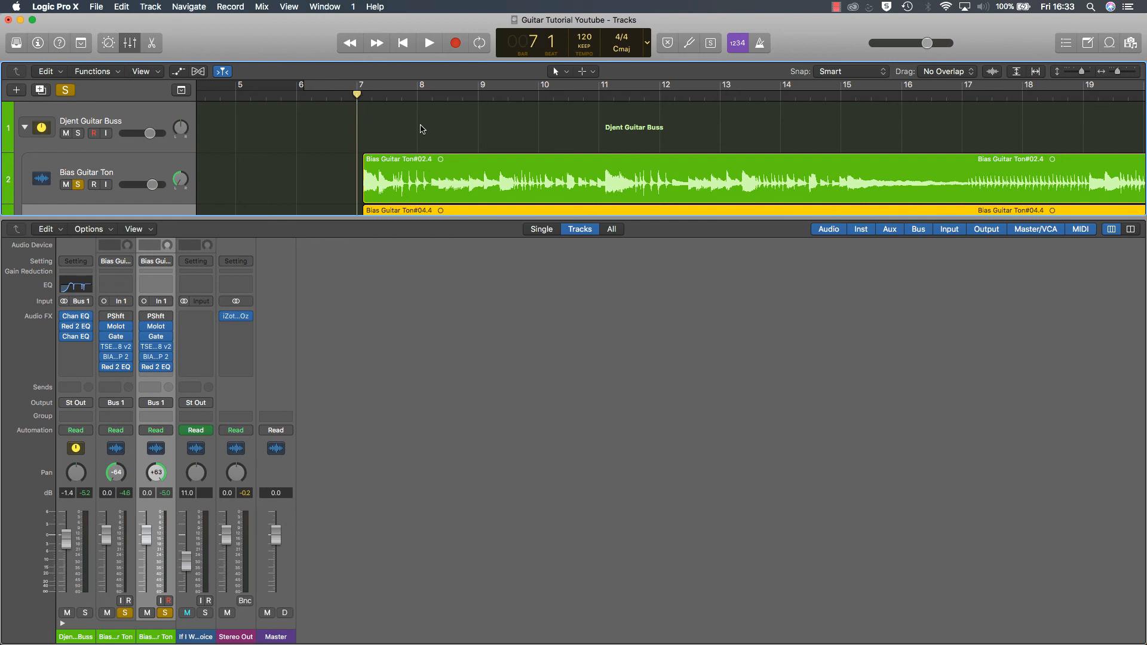
key("space")
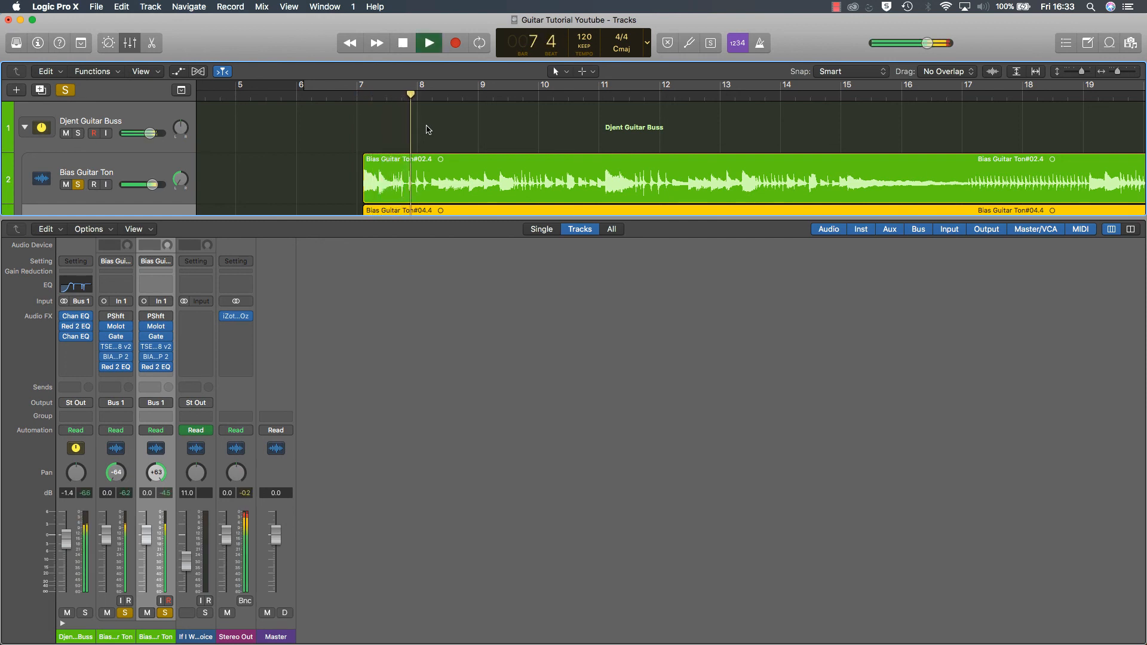
key("space")
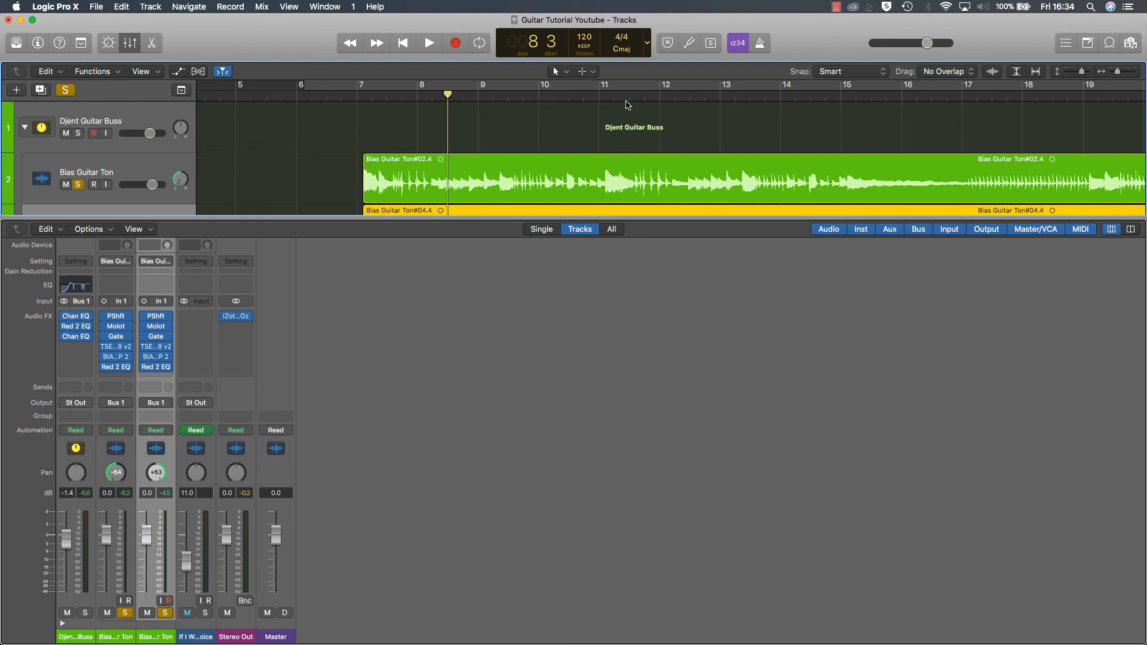
Step: Hide the mixer, unsolo both Bias Guitar Ton tracks and place the playhead at bar 6 beat 2
left_click(129, 42)
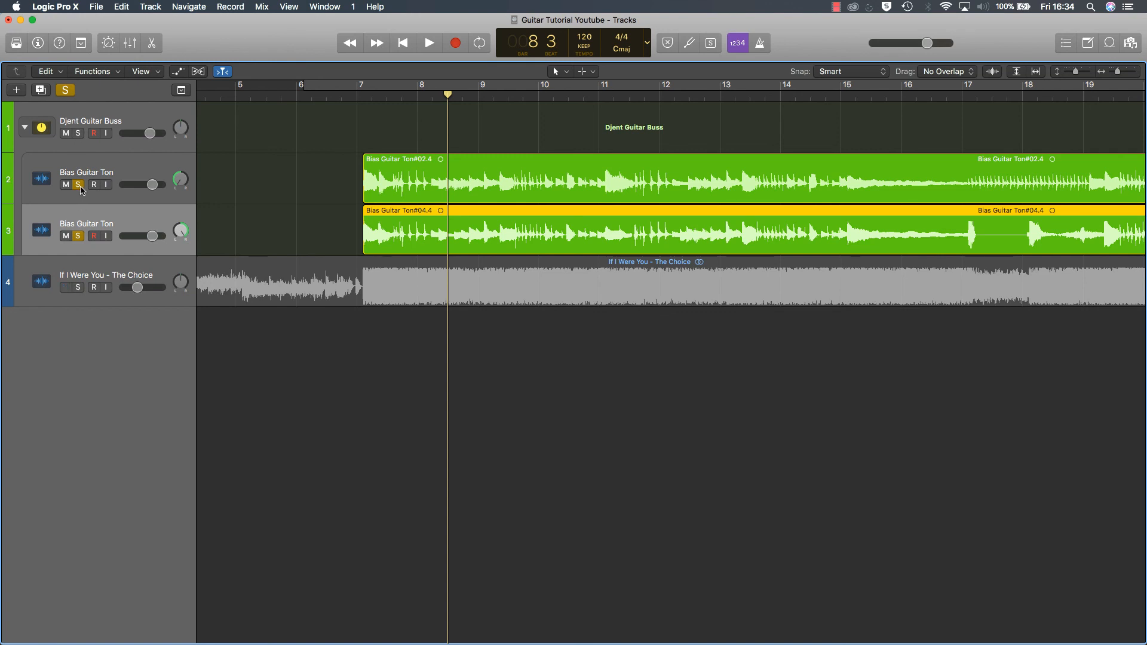
left_click(78, 236)
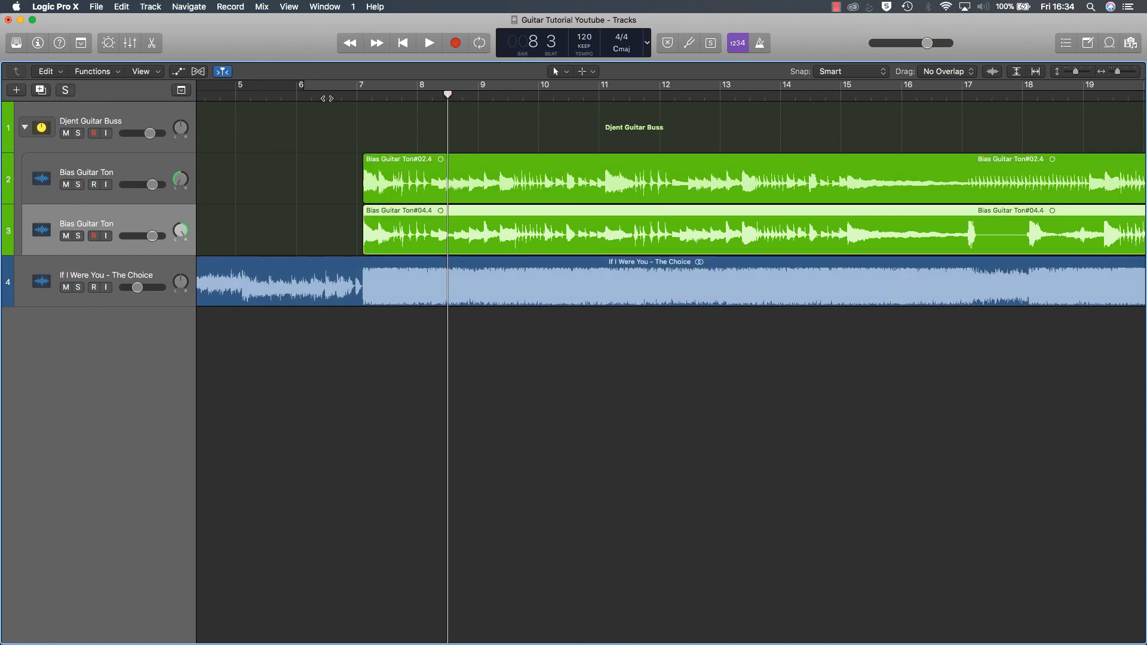
left_click(312, 95)
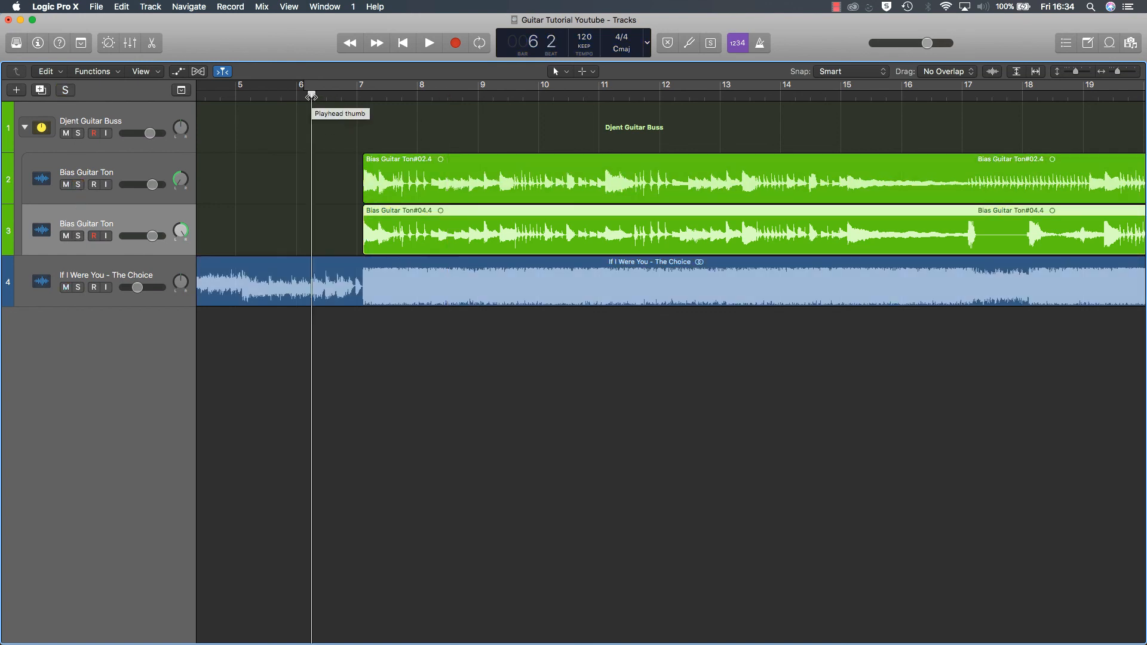